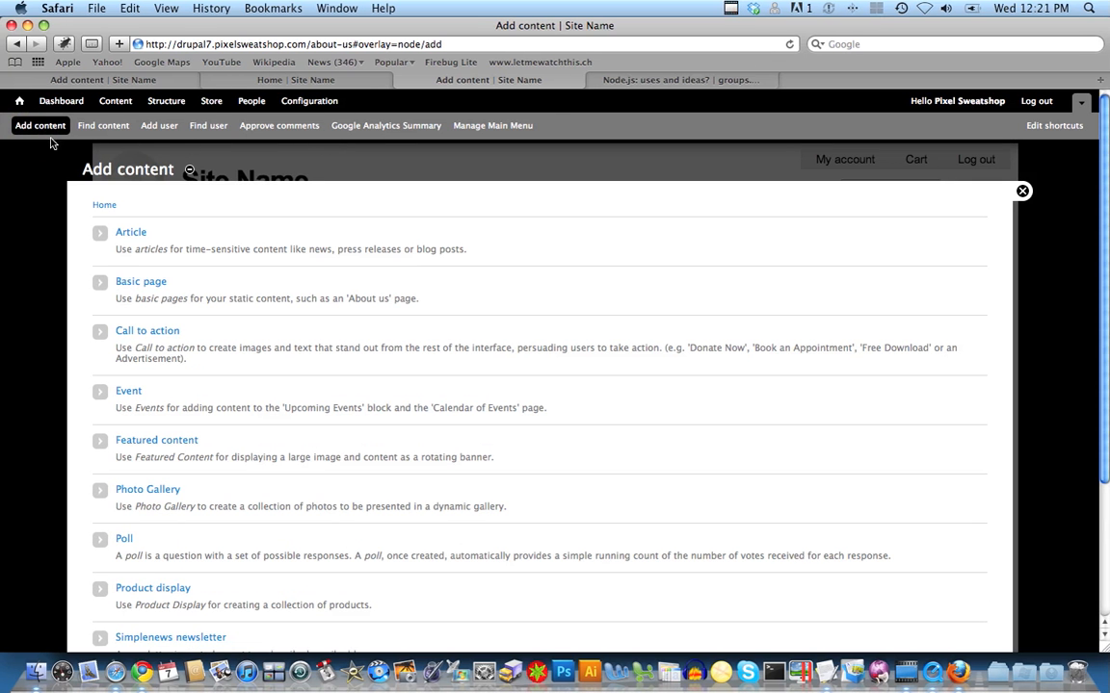
Start creating a new Basic page and enter "Test Page Title" as its title
{"action": "left_click", "coordinate": [1078, 217]}
{"action": "left_click_drag", "start_coordinate": [1106, 219], "coordinate": [1107, 260]}
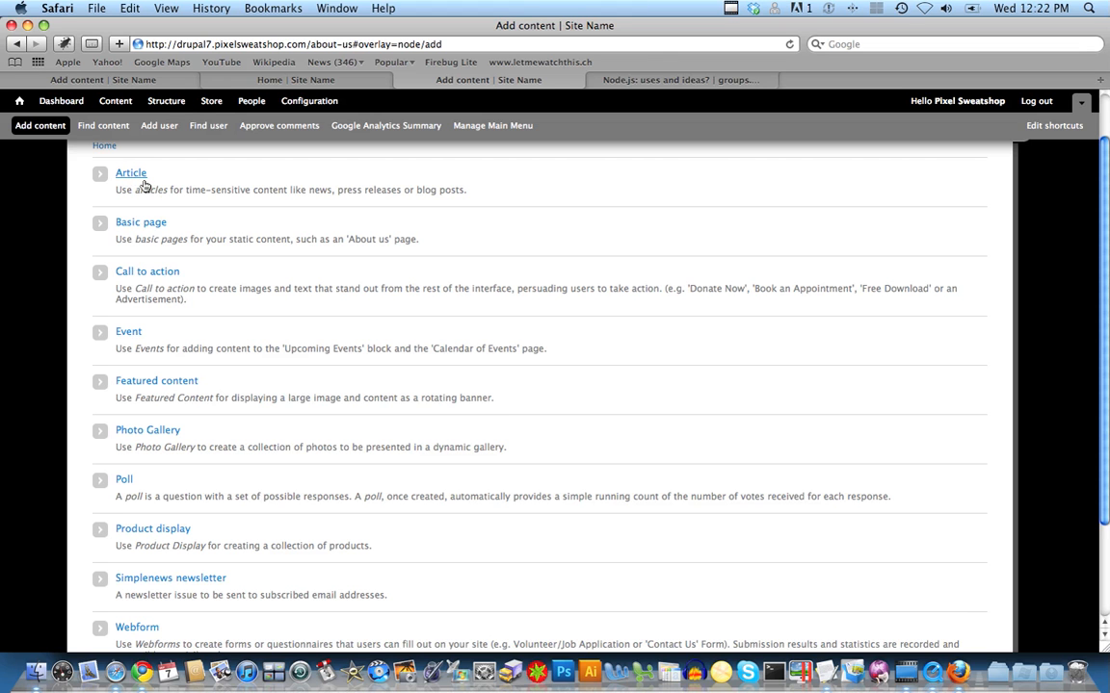
{"action": "left_click", "coordinate": [142, 229]}
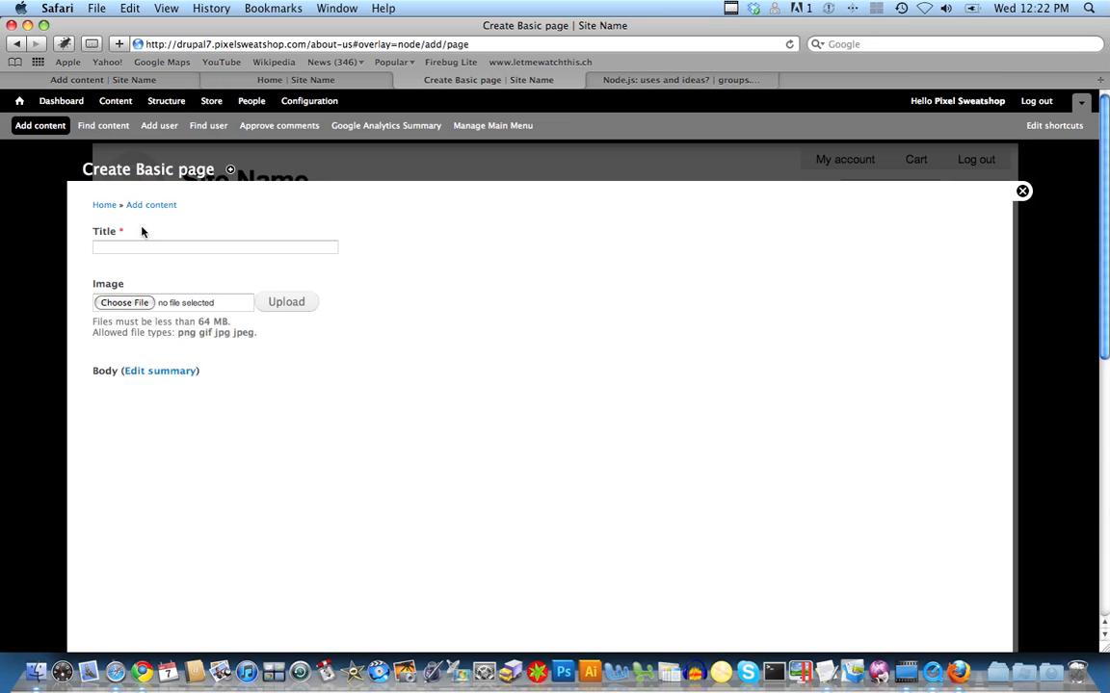
{"action": "left_click", "coordinate": [151, 247]}
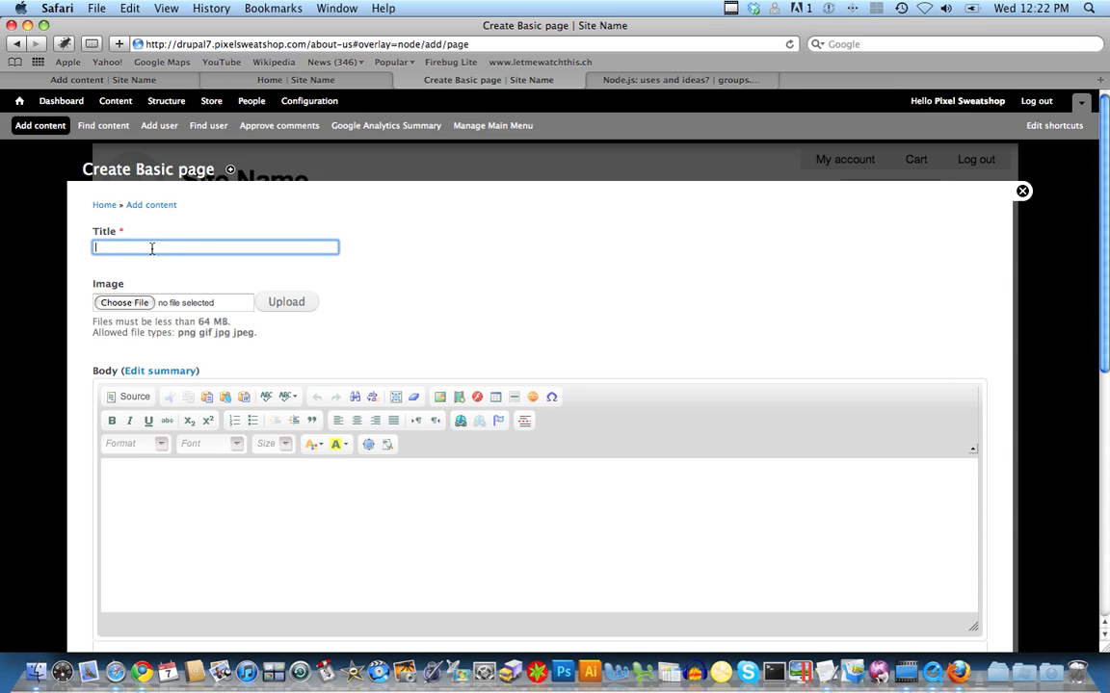
{"action": "type", "text": "Test"}
{"action": "key", "text": "BackSpace"}
{"action": "type", "text": "Page Title"}
Choose the stock image 42-15241401.jpg and upload it as the page's image
{"action": "left_click", "coordinate": [112, 304]}
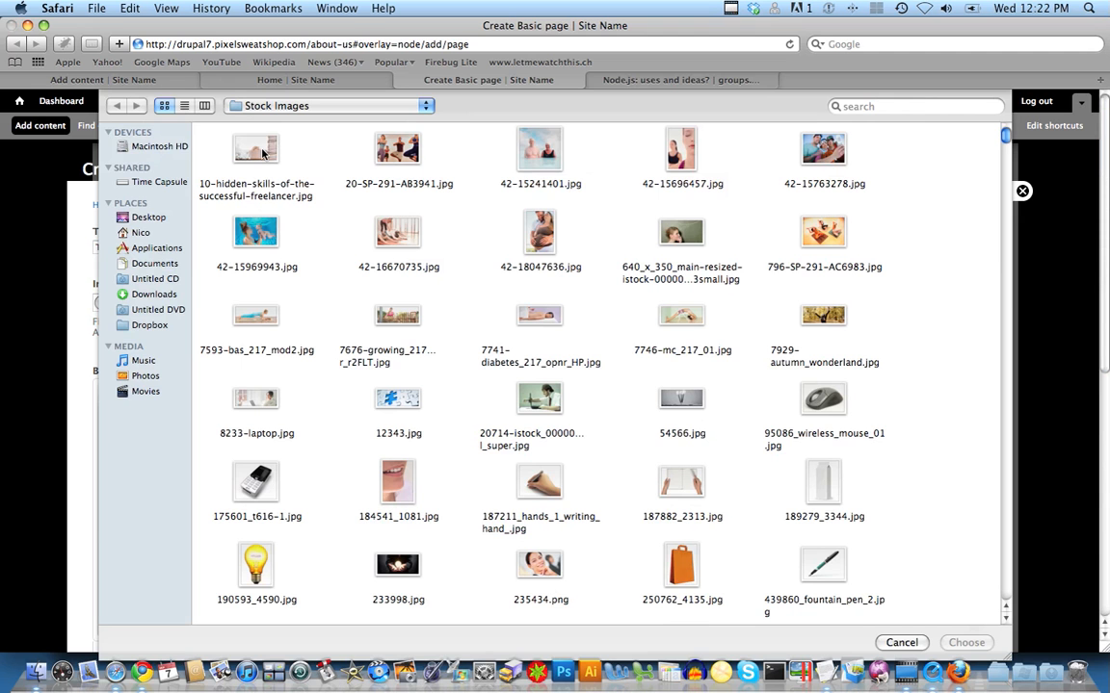
{"action": "double_click", "coordinate": [539, 151]}
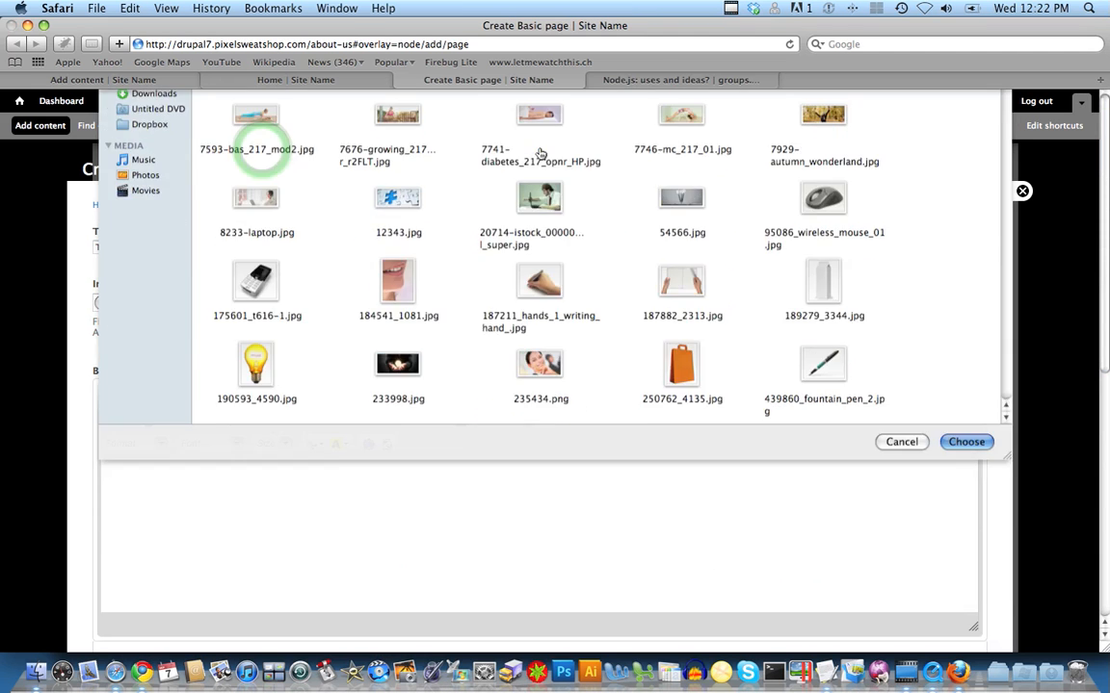
{"action": "left_click", "coordinate": [289, 301]}
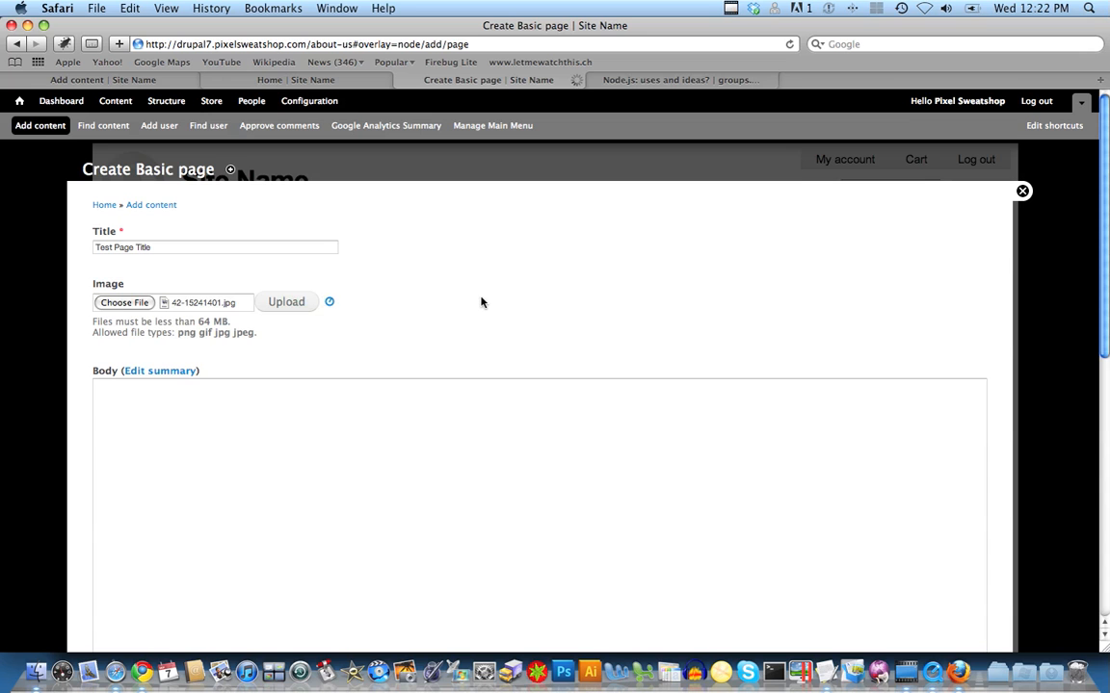
Fill the page body with two identical paragraphs of placeholder text beginning "Cum sociis natoque penatibus et magnis dis parturient montes"
{"action": "scroll", "coordinate": [1106, 157], "scroll_direction": "down", "scroll_amount": 2}
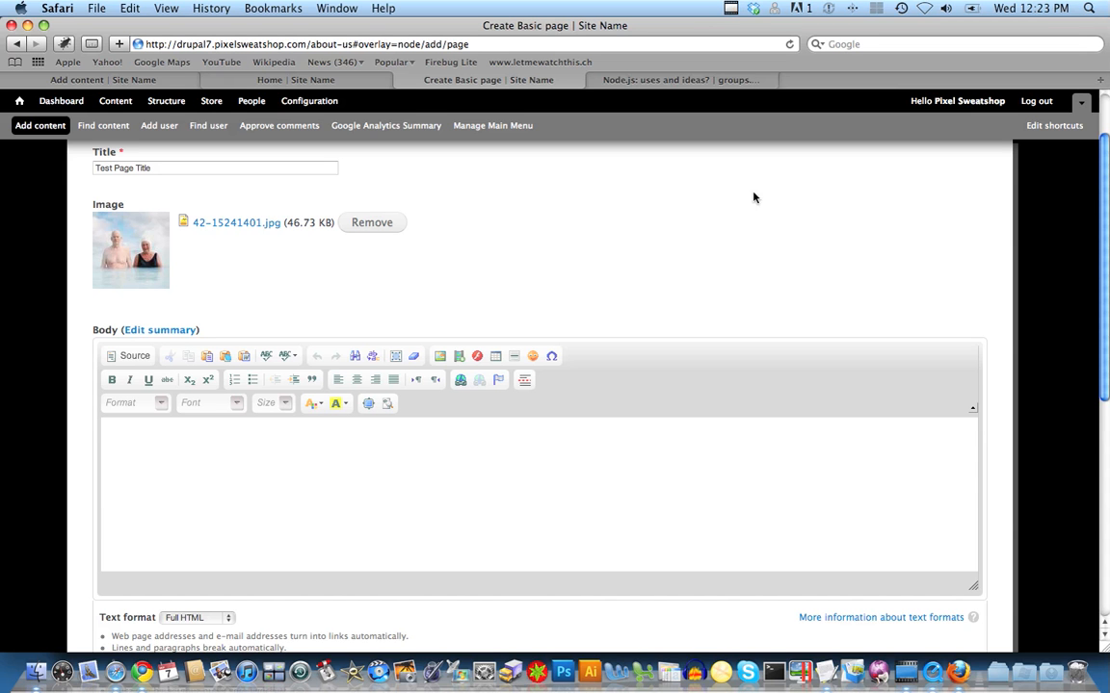
{"action": "left_click", "coordinate": [587, 463]}
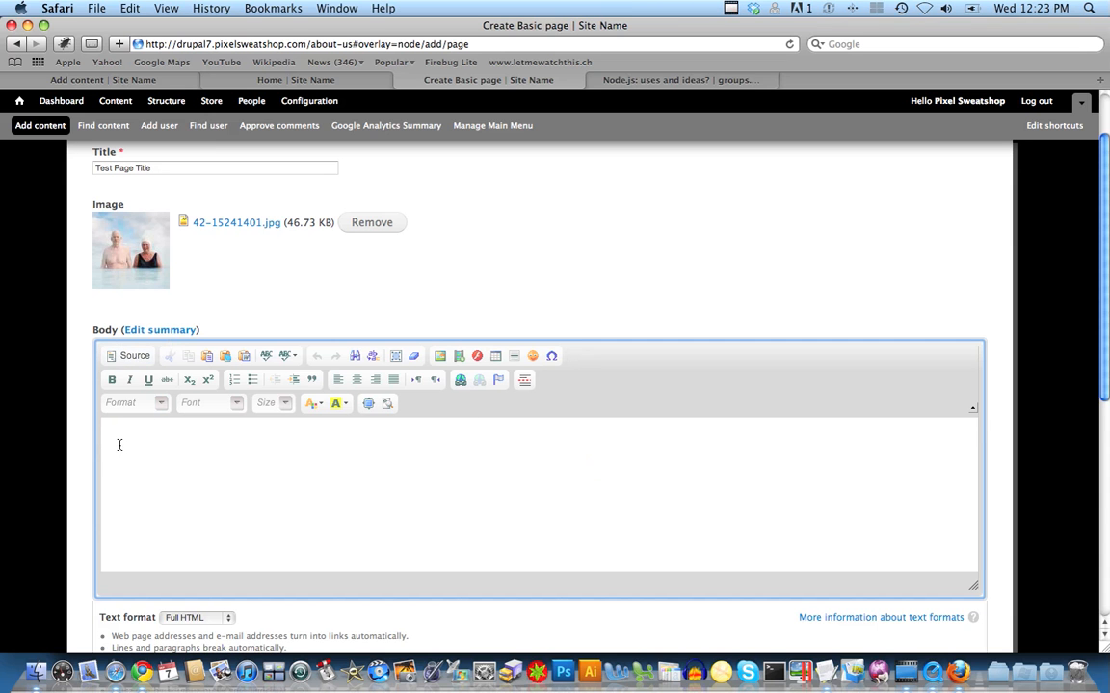
{"action": "type", "text": "Cum sociis natoque penatibus et magnis dis parturient montes, nascetur ridiculus mus. Sed nisi dui, adipiscing ullamcorper bibendum vel, semper id dolor. Praesent et pharetra dui? In eget sem malesuada orci sagittis venenatis. Aliquam erat volutpat. Pellentesque quis interdum velit. Donec aliquet orci ut nunc iaculis feugiat."}
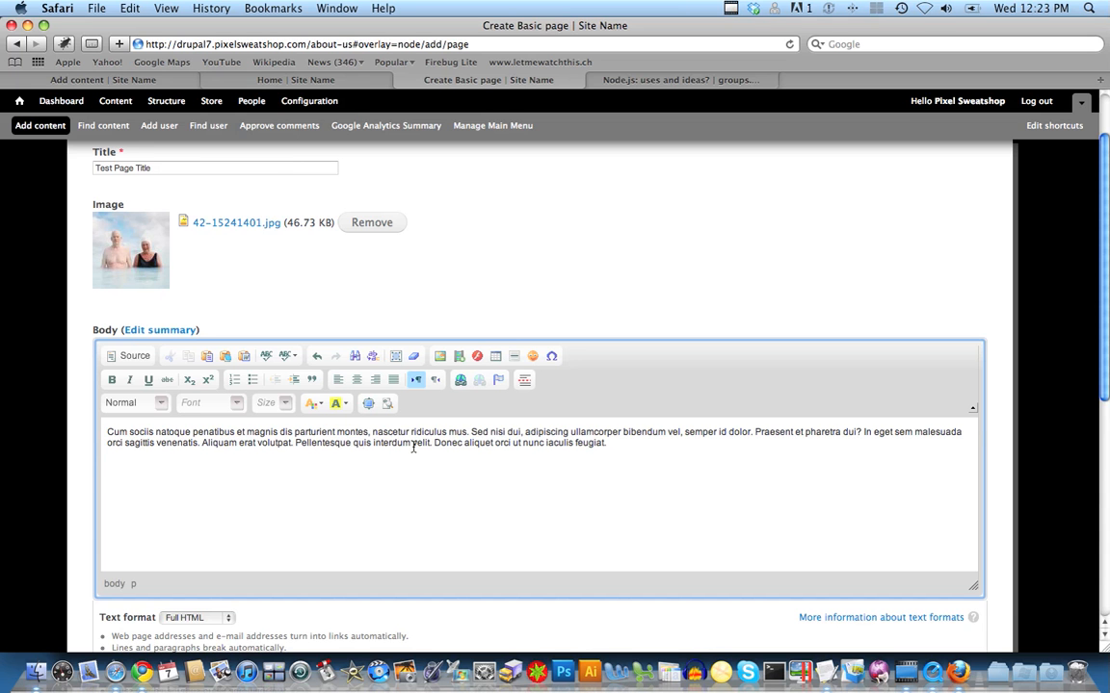
{"action": "key", "text": "Return"}
{"action": "type", "text": "Cum sociis natoque penatibus et magnis dis parturient montes, nascetur ridiculus mus. Sed nisi dui, adipiscing ullamcorper bibendum vel, semper id dolor. Praesent et pharetra dui? In eget sem malesuada orci sagittis venenatis. Aliquam erat volutpat. Pellentesque quis interdum velit. Donec aliquet orci ut nunc iaculis feugiat."}
Examine the text format options offered for the page body and the editor they apply to
{"action": "left_click_drag", "start_coordinate": [1106, 359], "coordinate": [1106, 487]}
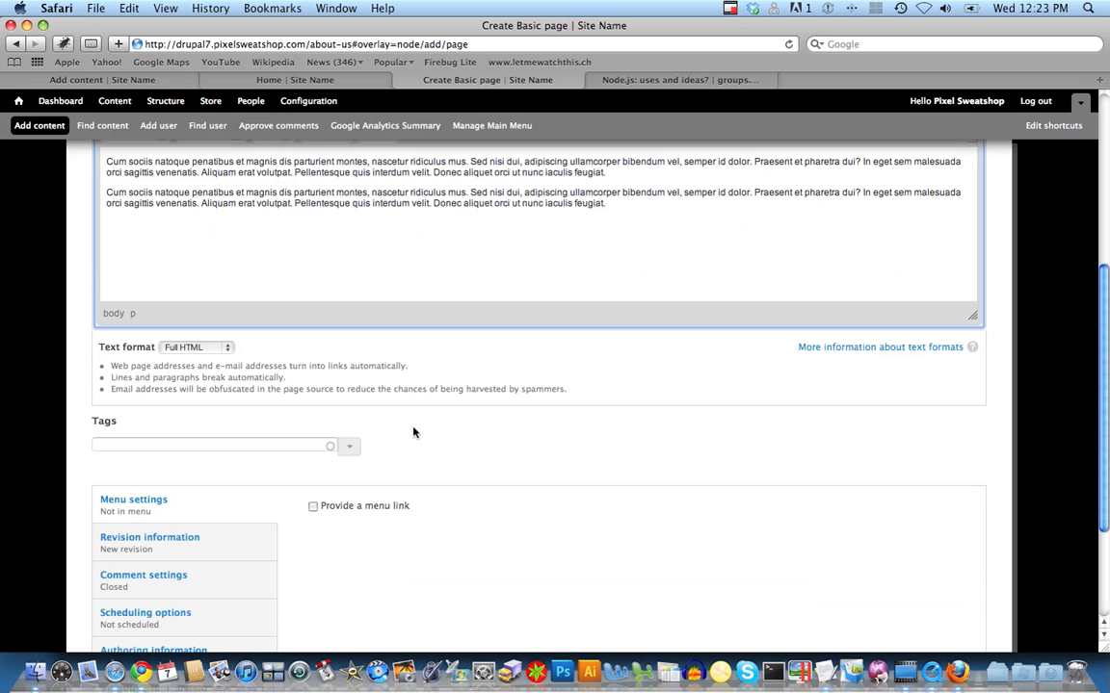
{"action": "left_click", "coordinate": [197, 351]}
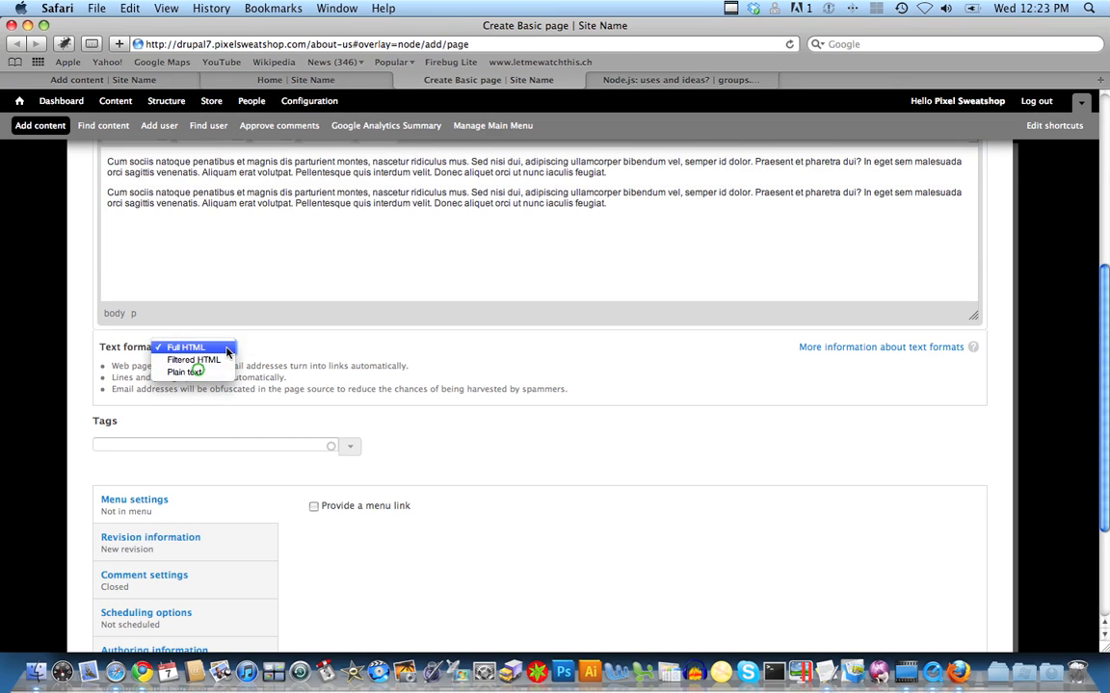
{"action": "left_click", "coordinate": [267, 347]}
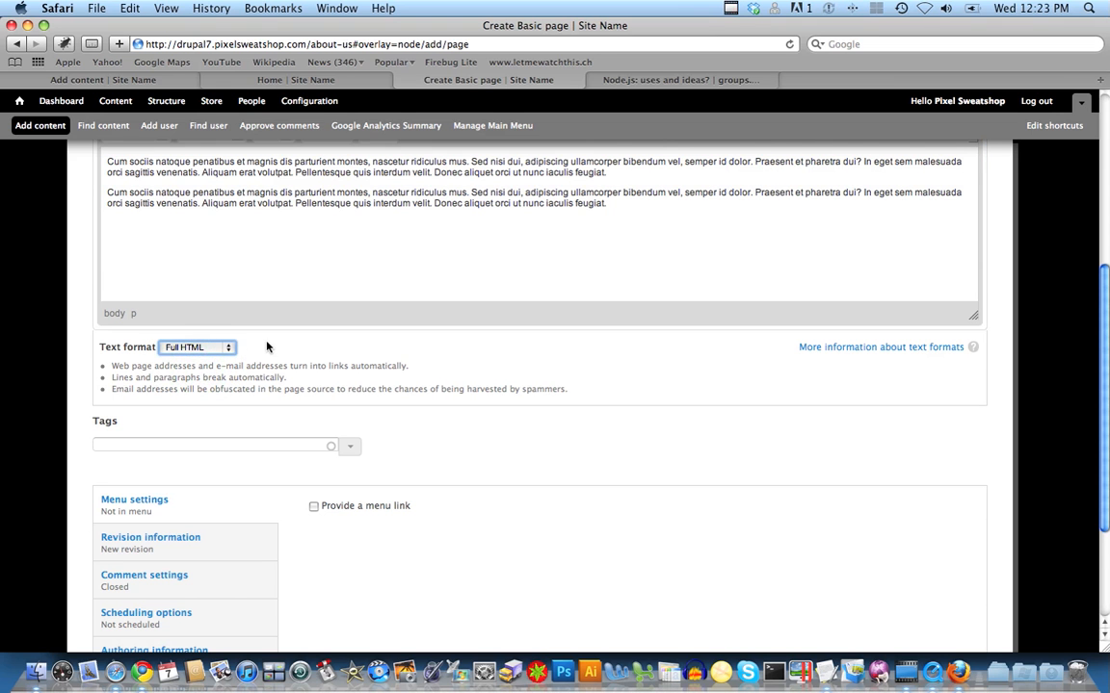
{"action": "left_click", "coordinate": [208, 349]}
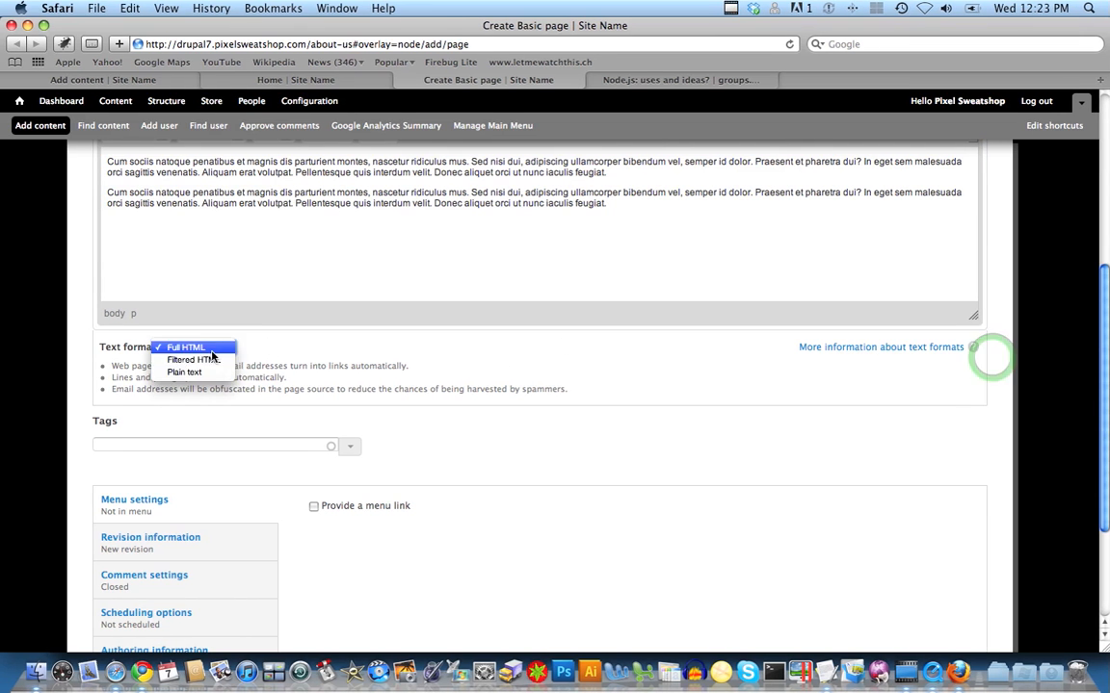
{"action": "left_click", "coordinate": [688, 366]}
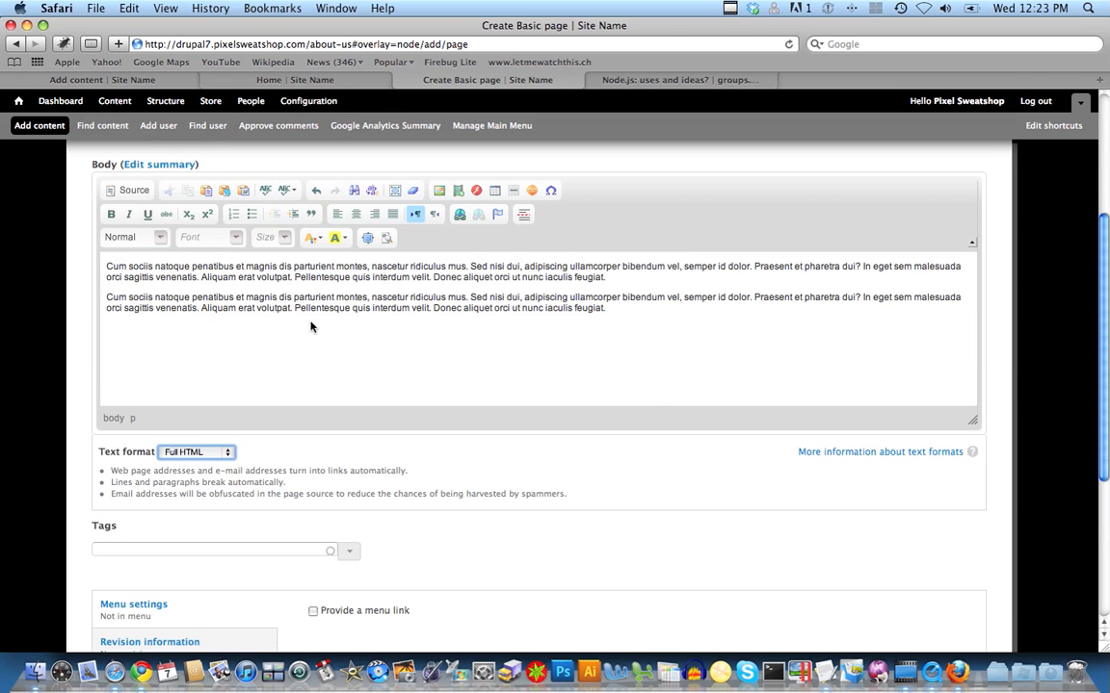
{"action": "left_click", "coordinate": [1035, 312]}
{"action": "scroll", "coordinate": [1107, 294], "scroll_direction": "up", "scroll_amount": 1}
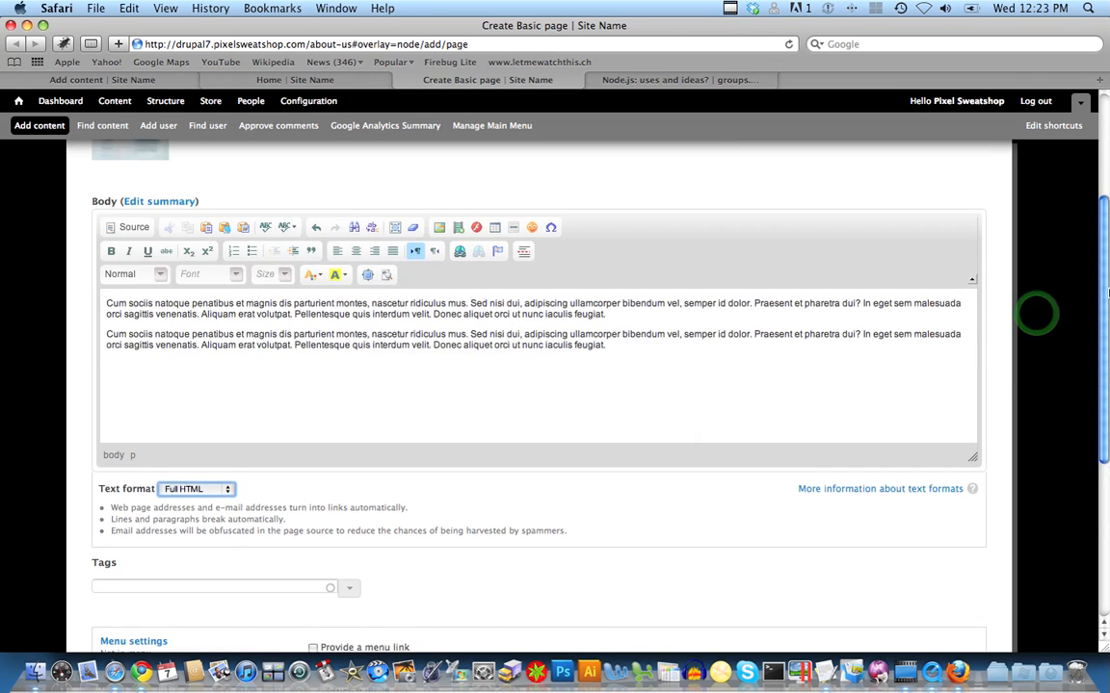
{"action": "scroll", "coordinate": [1108, 294], "scroll_direction": "up", "scroll_amount": 5}
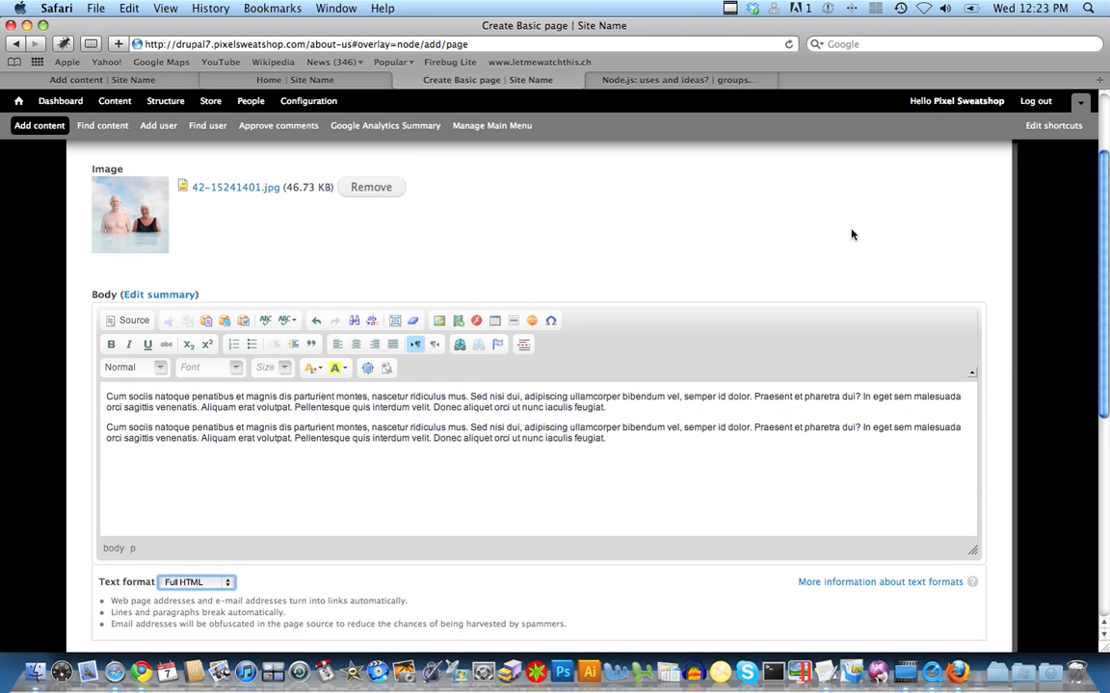
{"action": "left_click_drag", "start_coordinate": [1101, 248], "coordinate": [1108, 274]}
{"action": "scroll", "coordinate": [1108, 274], "scroll_direction": "down", "scroll_amount": 10}
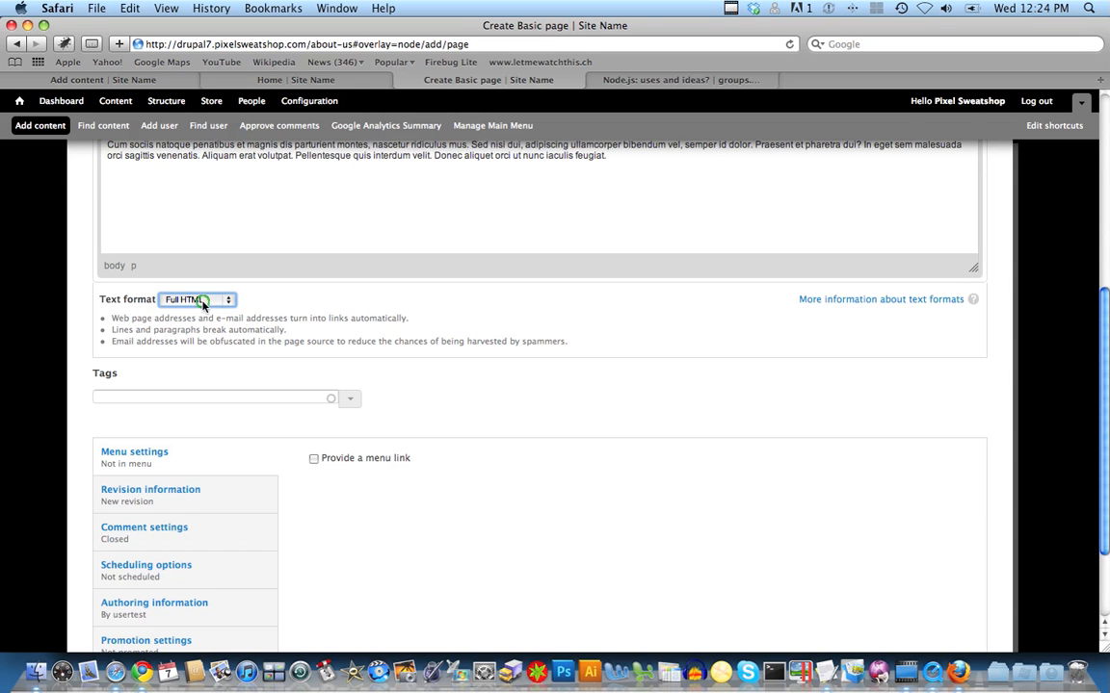
{"action": "left_click", "coordinate": [203, 305]}
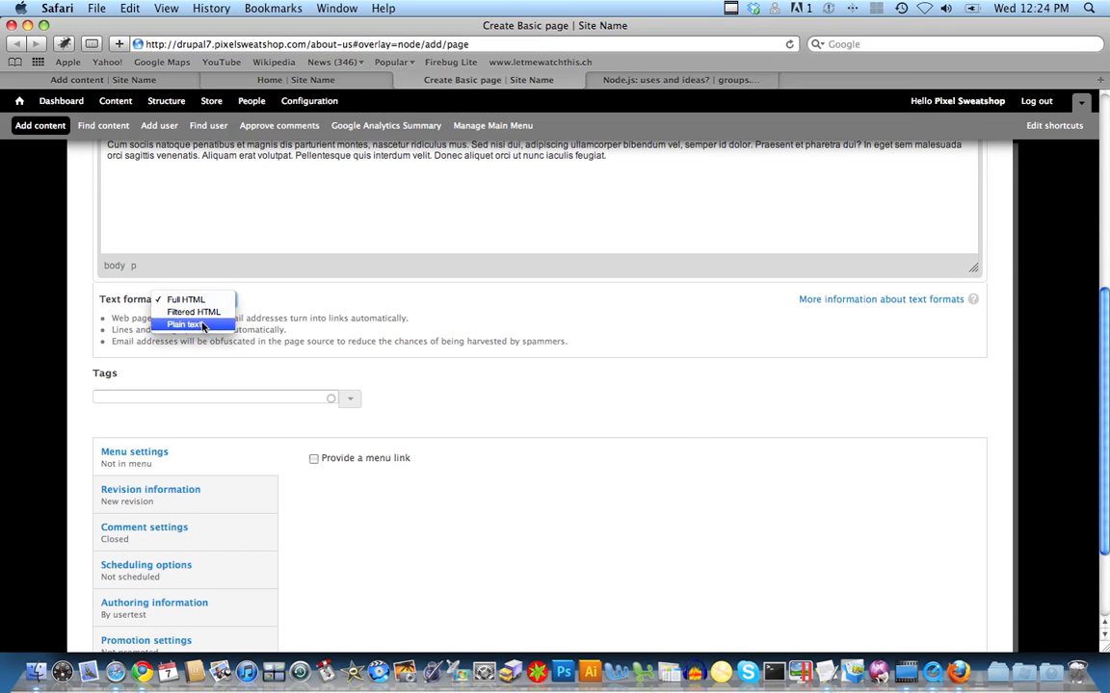
{"action": "left_click", "coordinate": [197, 302]}
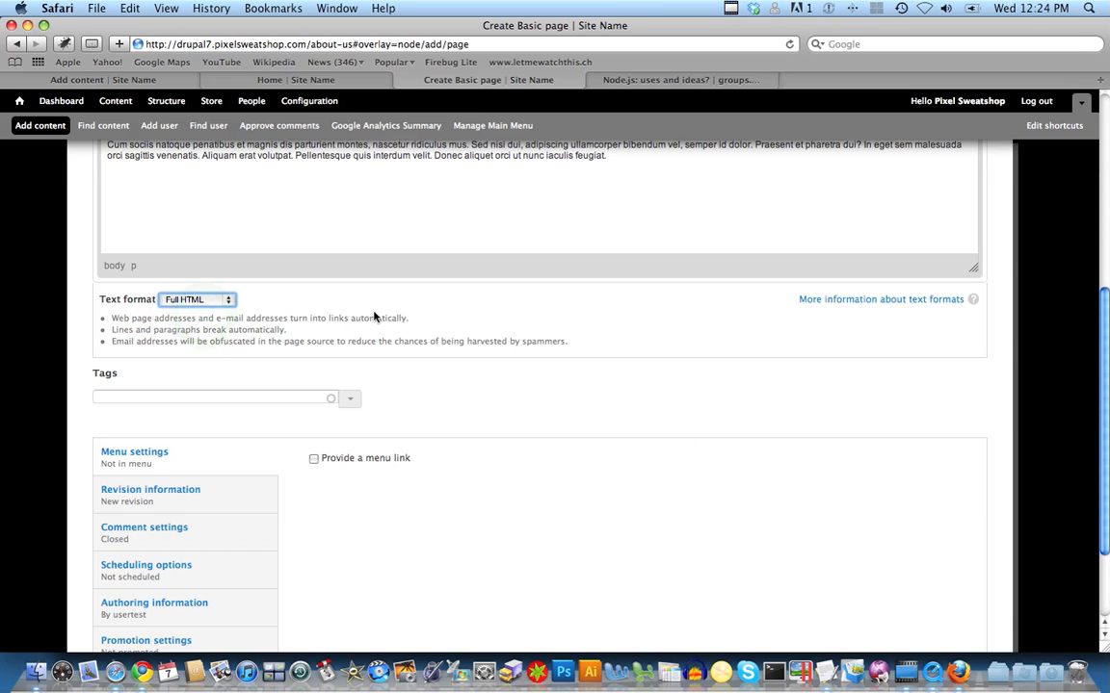
{"action": "left_click", "coordinate": [295, 352]}
Tag the page with "obama", the existing tag "quam" and the new tag "white house"
{"action": "left_click", "coordinate": [176, 398]}
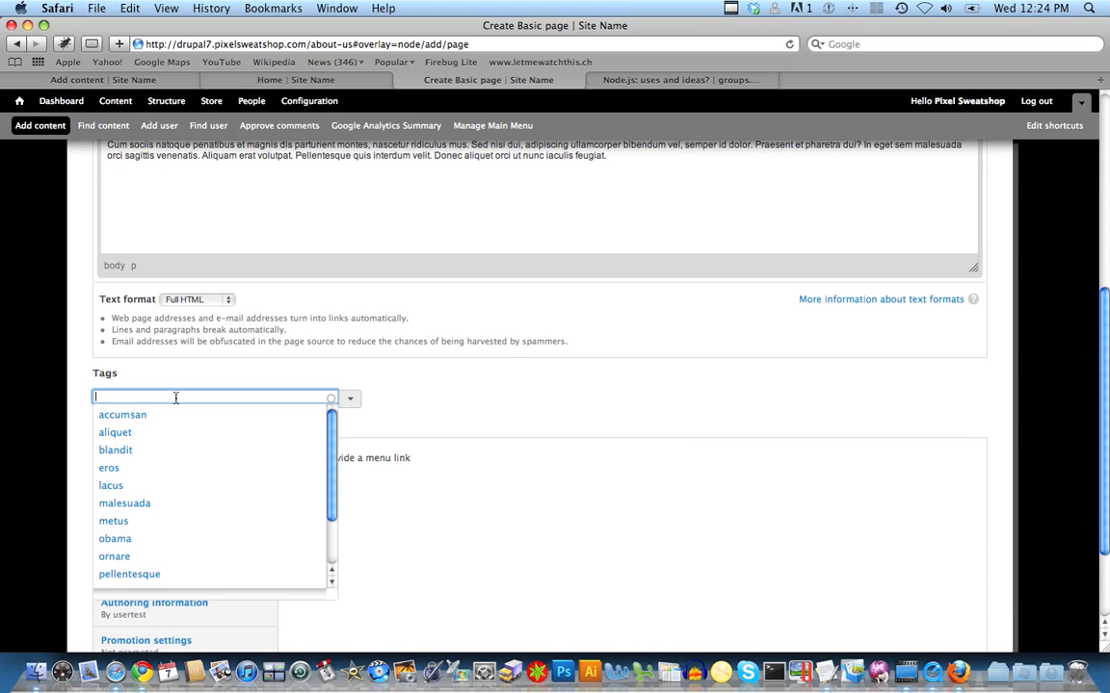
{"action": "type", "text": "obama"}
{"action": "key", "text": "Return"}
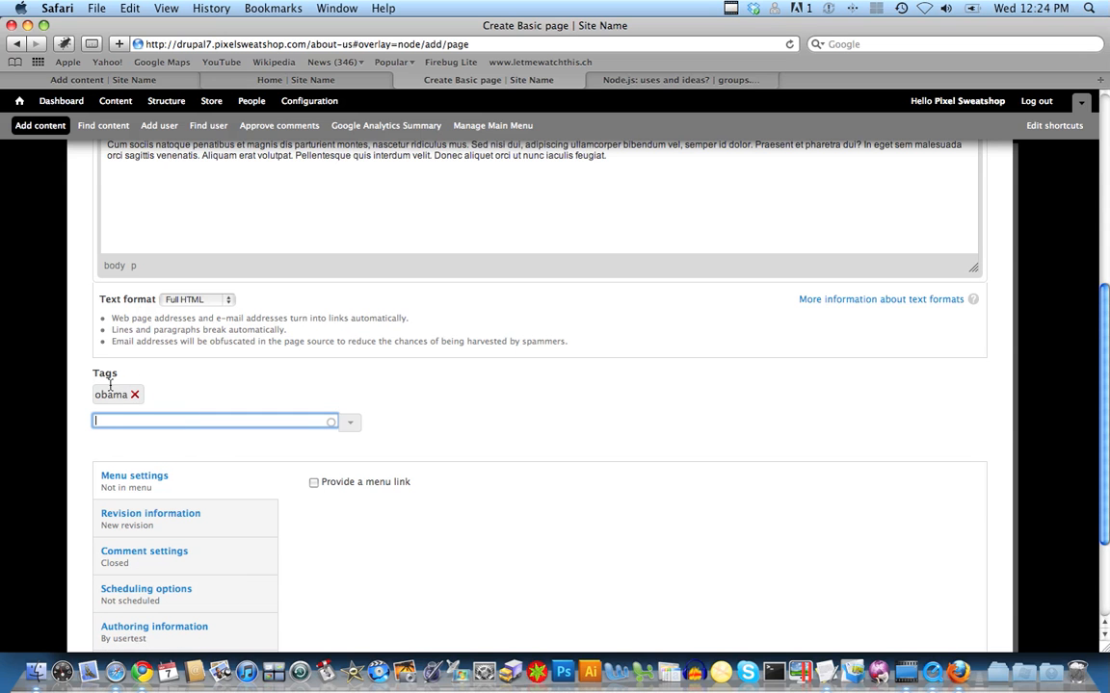
{"action": "left_click", "coordinate": [347, 427]}
{"action": "left_click", "coordinate": [347, 426]}
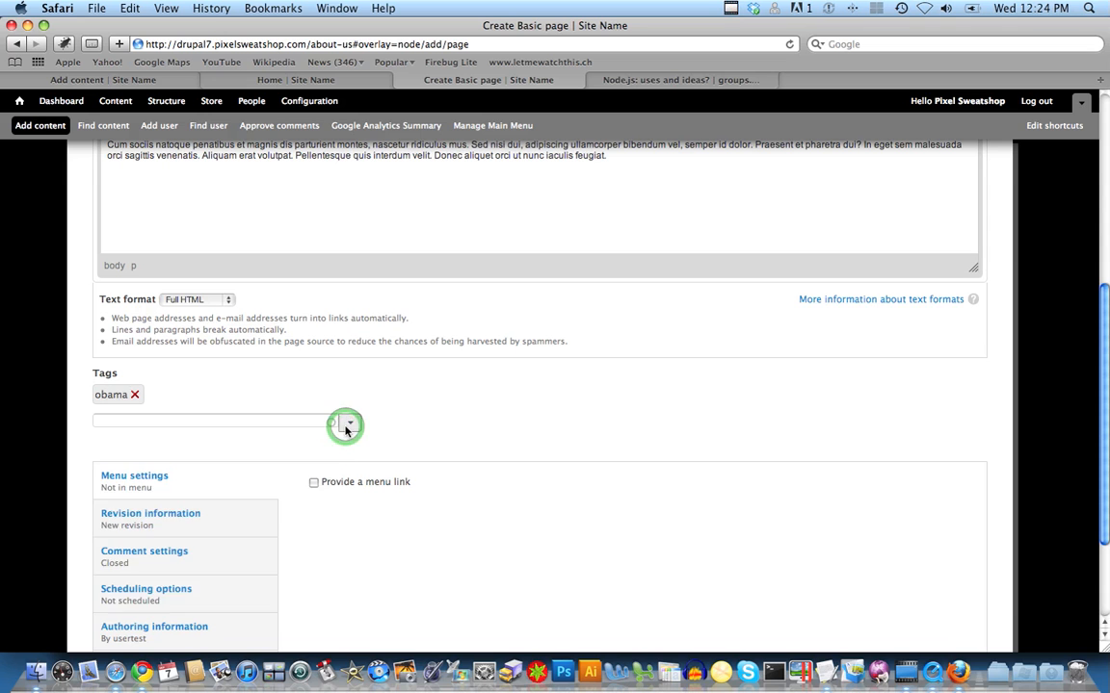
{"action": "left_click", "coordinate": [347, 427]}
{"action": "scroll", "coordinate": [221, 539], "scroll_direction": "down", "scroll_amount": 1}
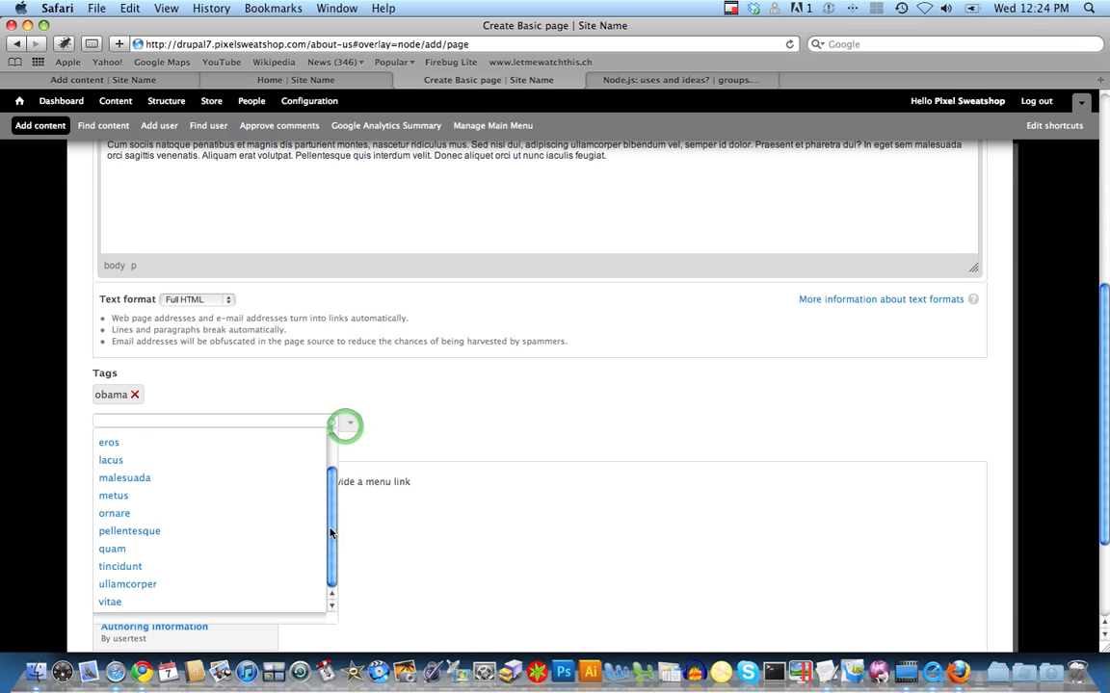
{"action": "left_click", "coordinate": [202, 552]}
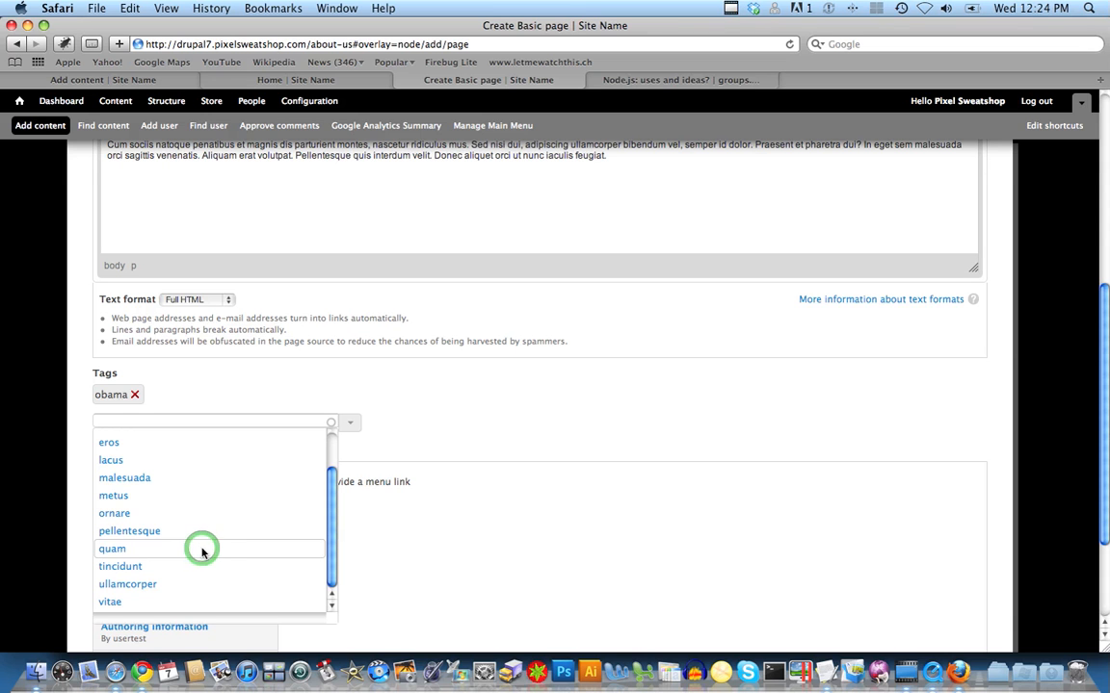
{"action": "left_click", "coordinate": [160, 422]}
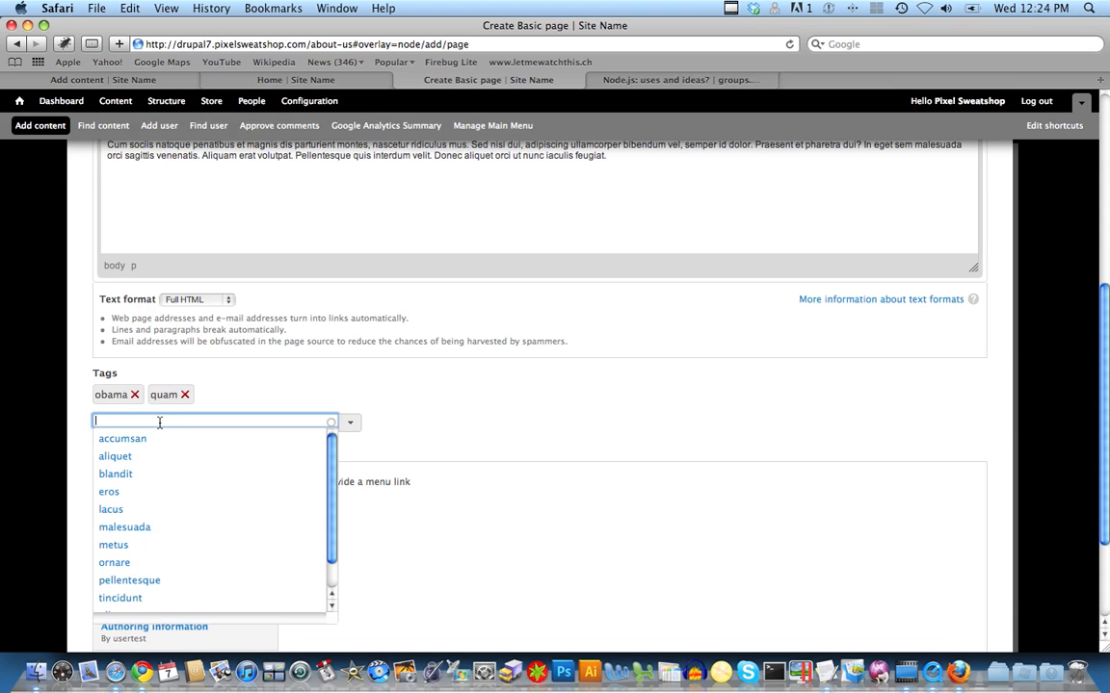
{"action": "type", "text": "white house"}
{"action": "key", "text": "Return"}
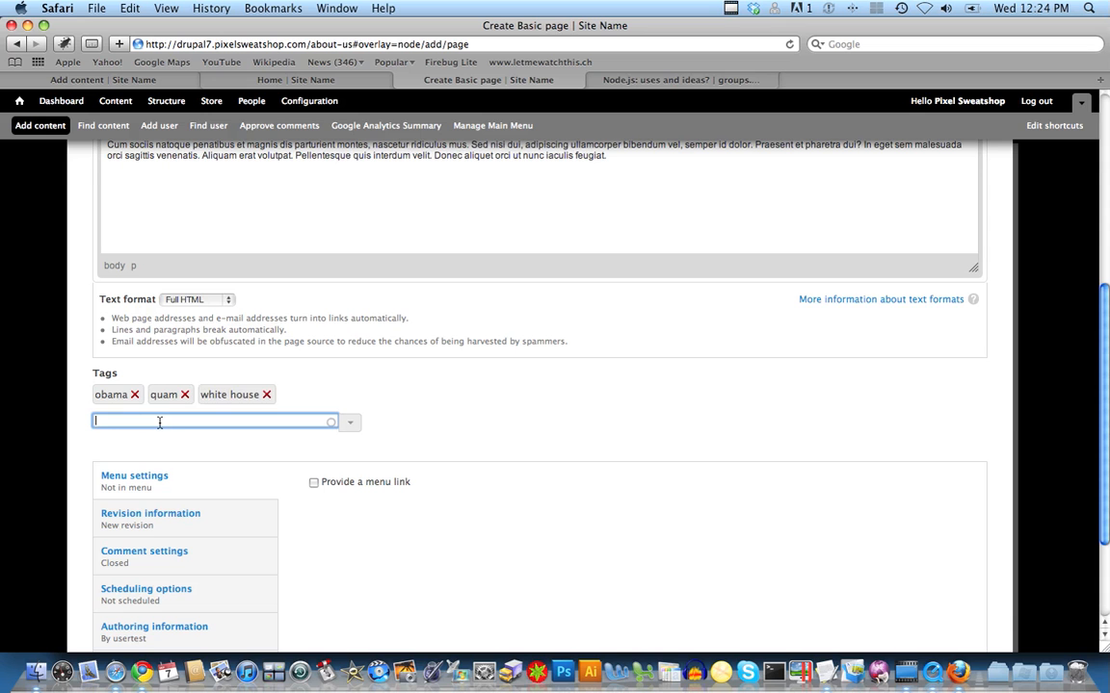
Remove the "quam" tag from the page and add the existing tag "eros"
{"action": "left_click", "coordinate": [257, 391]}
{"action": "left_click", "coordinate": [184, 394]}
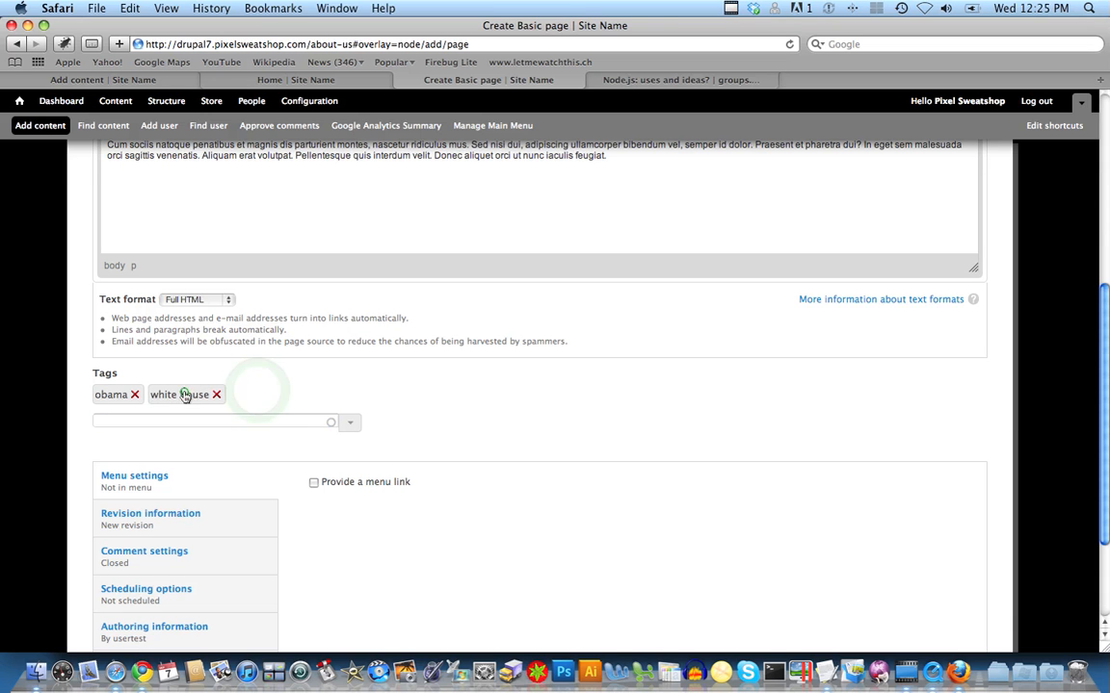
{"action": "left_click", "coordinate": [348, 425]}
{"action": "left_click", "coordinate": [265, 490]}
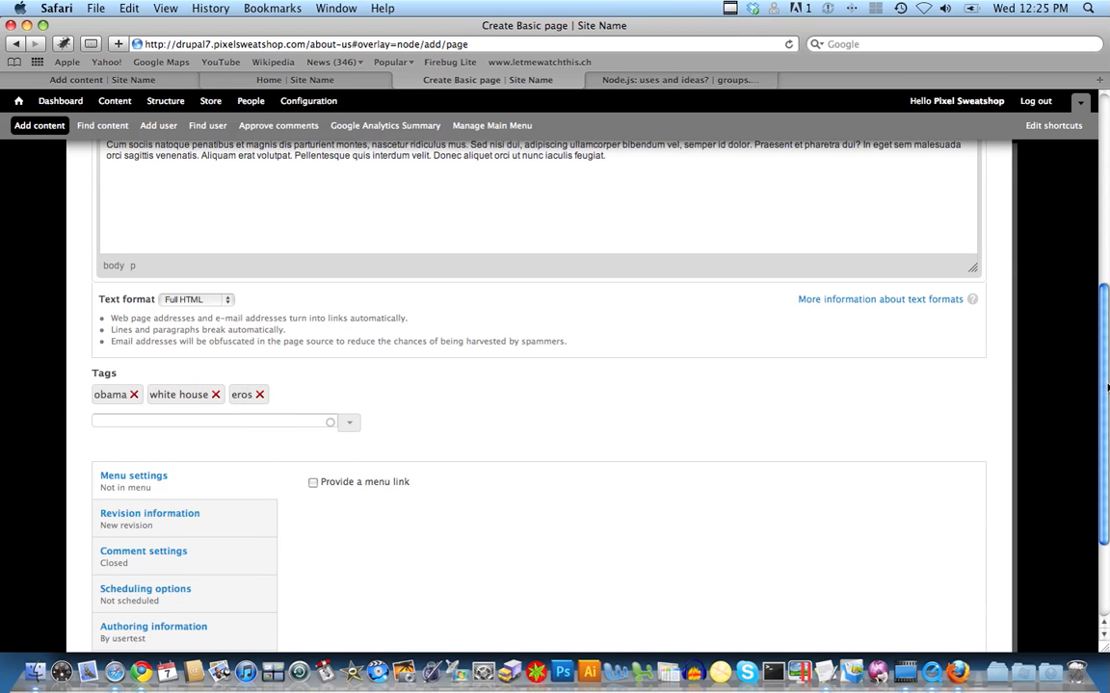
Provide a menu link for the page and compare its link title with the page title
{"action": "left_click_drag", "start_coordinate": [1105, 383], "coordinate": [1105, 461]}
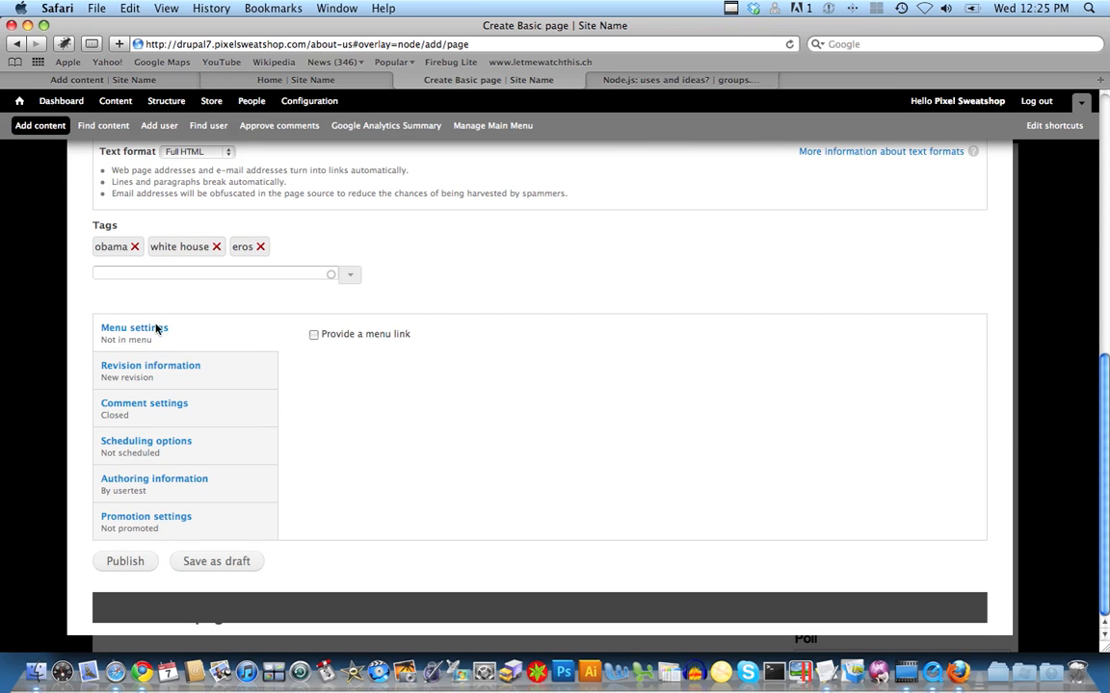
{"action": "left_click", "coordinate": [312, 337]}
{"action": "triple_click", "coordinate": [386, 381]}
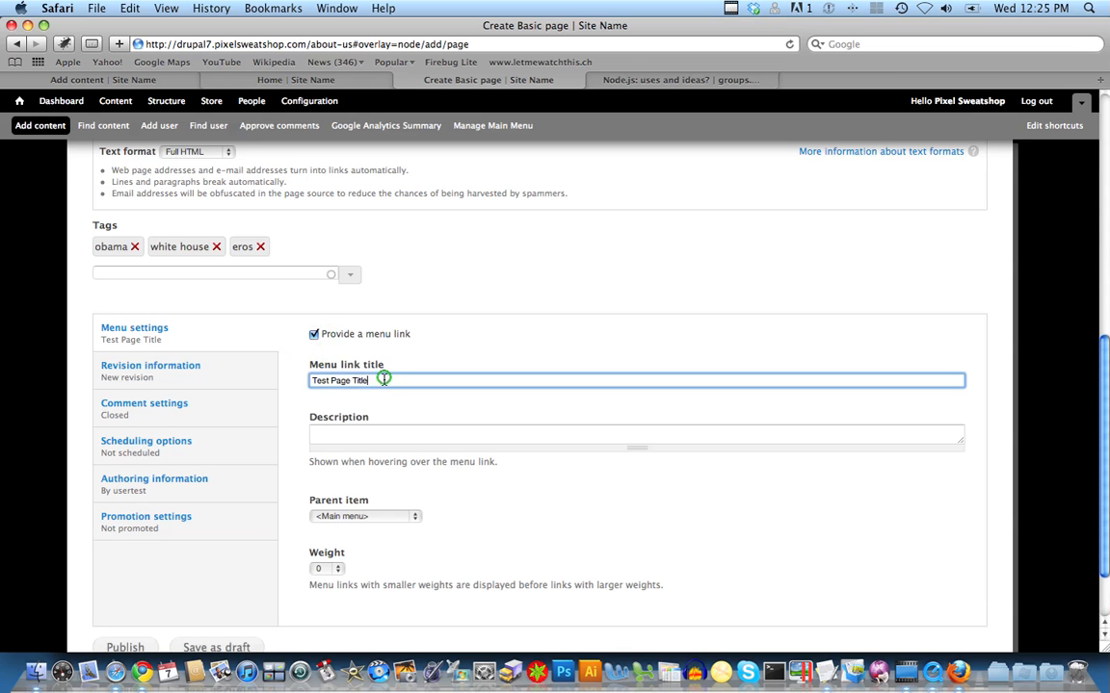
{"action": "left_click", "coordinate": [405, 381]}
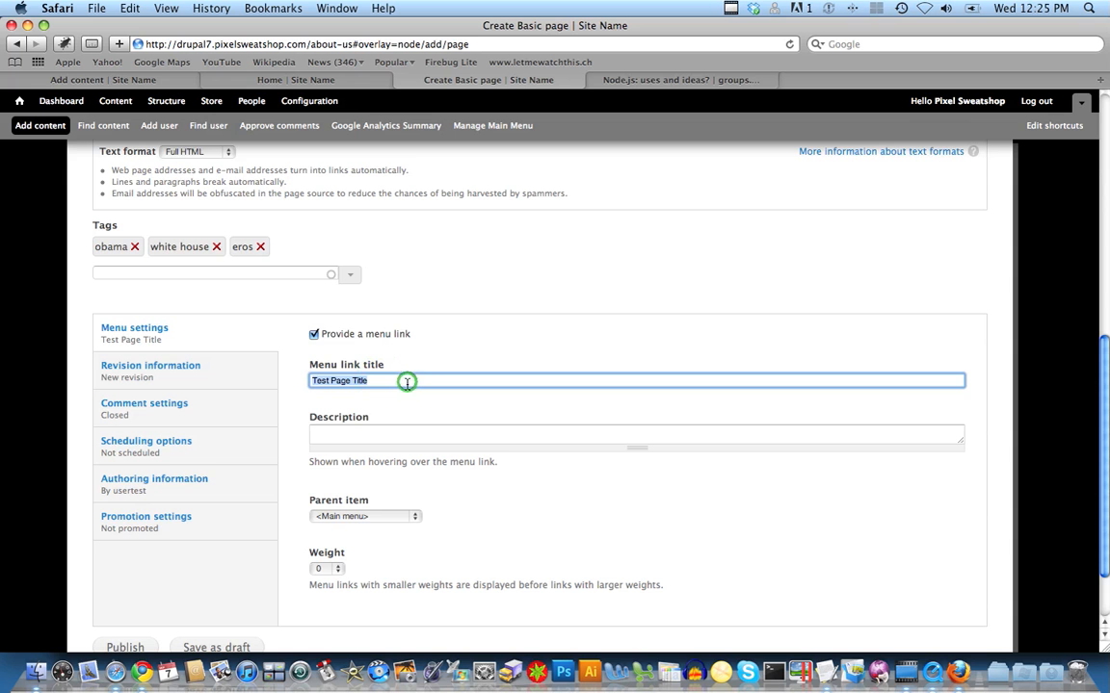
{"action": "left_click", "coordinate": [1105, 384]}
{"action": "left_click_drag", "start_coordinate": [1105, 384], "coordinate": [1104, 141]}
{"action": "left_click", "coordinate": [73, 262]}
{"action": "scroll", "coordinate": [1105, 243], "scroll_direction": "down", "scroll_amount": 10}
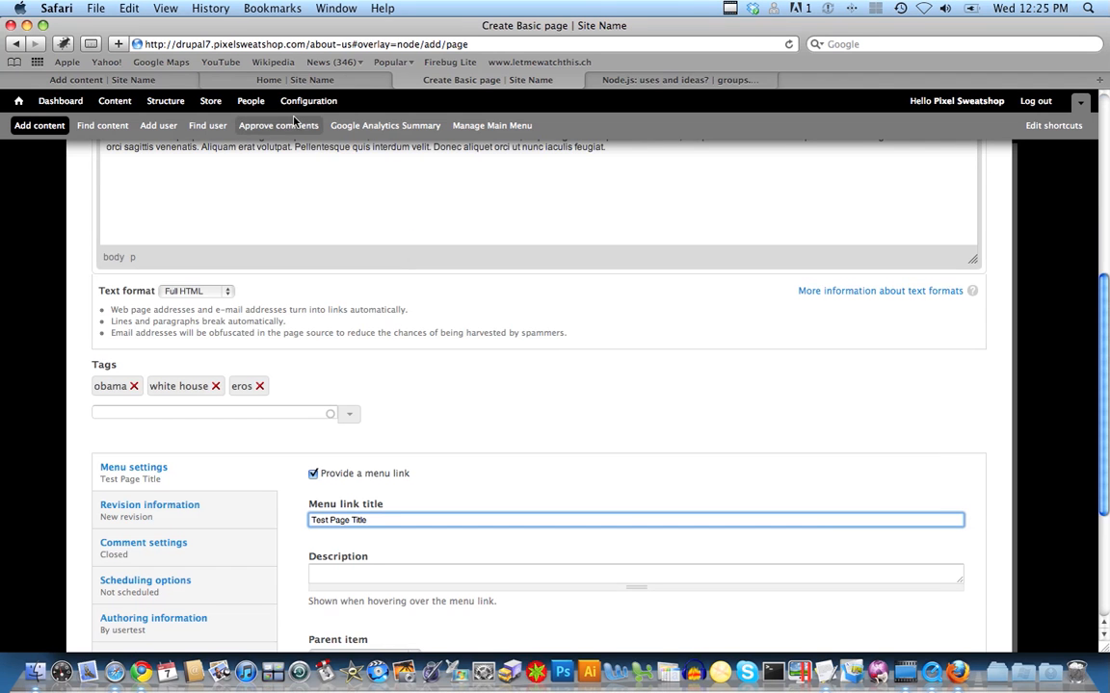
Check the main menu and the About Us link's tooltip on the site's home page, and return to the Basic page form
{"action": "left_click", "coordinate": [298, 82]}
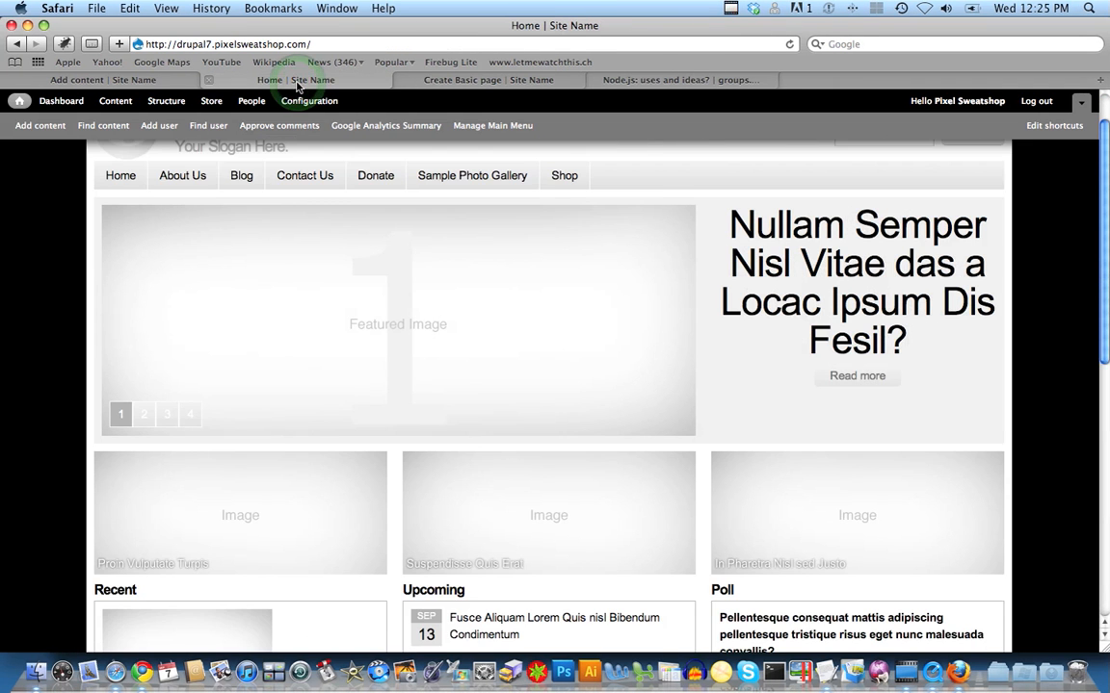
{"action": "scroll", "coordinate": [1105, 258], "scroll_direction": "up", "scroll_amount": 2}
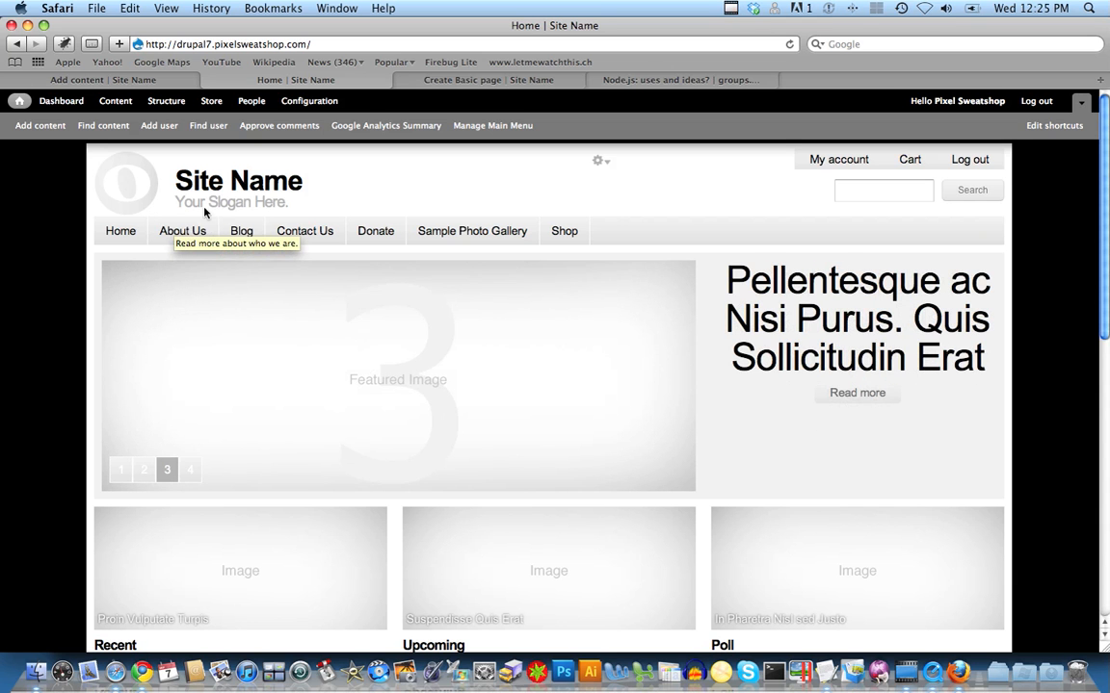
{"action": "left_click", "coordinate": [470, 80]}
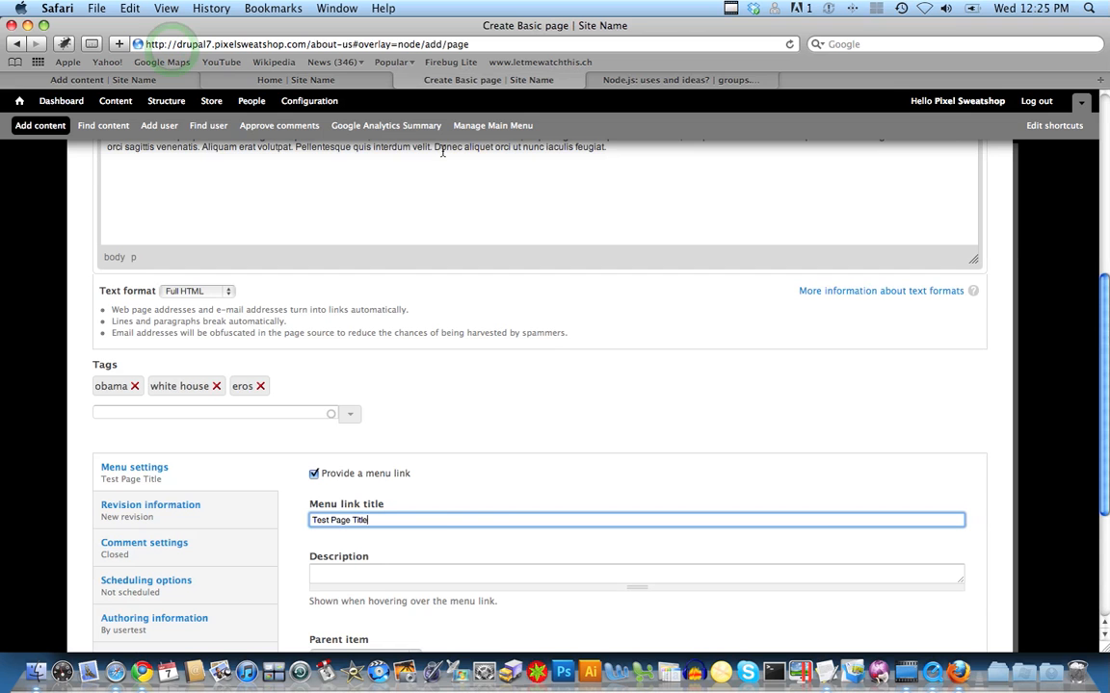
Enter "View the test page." as the menu link's description
{"action": "left_click", "coordinate": [433, 574]}
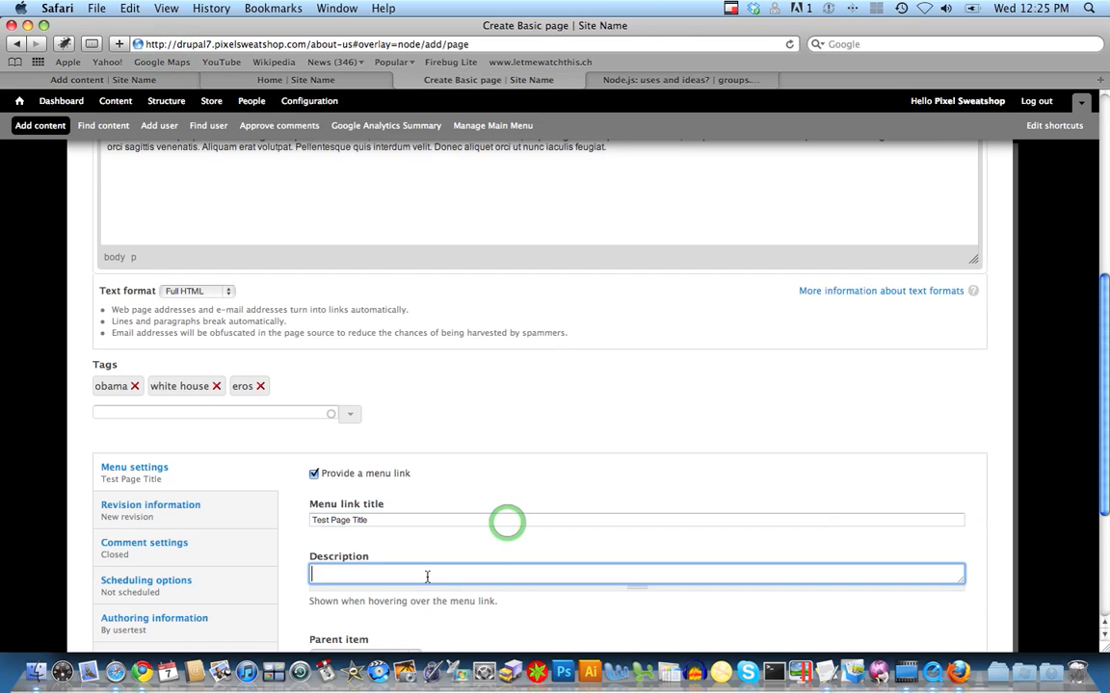
{"action": "left_click", "coordinate": [236, 79]}
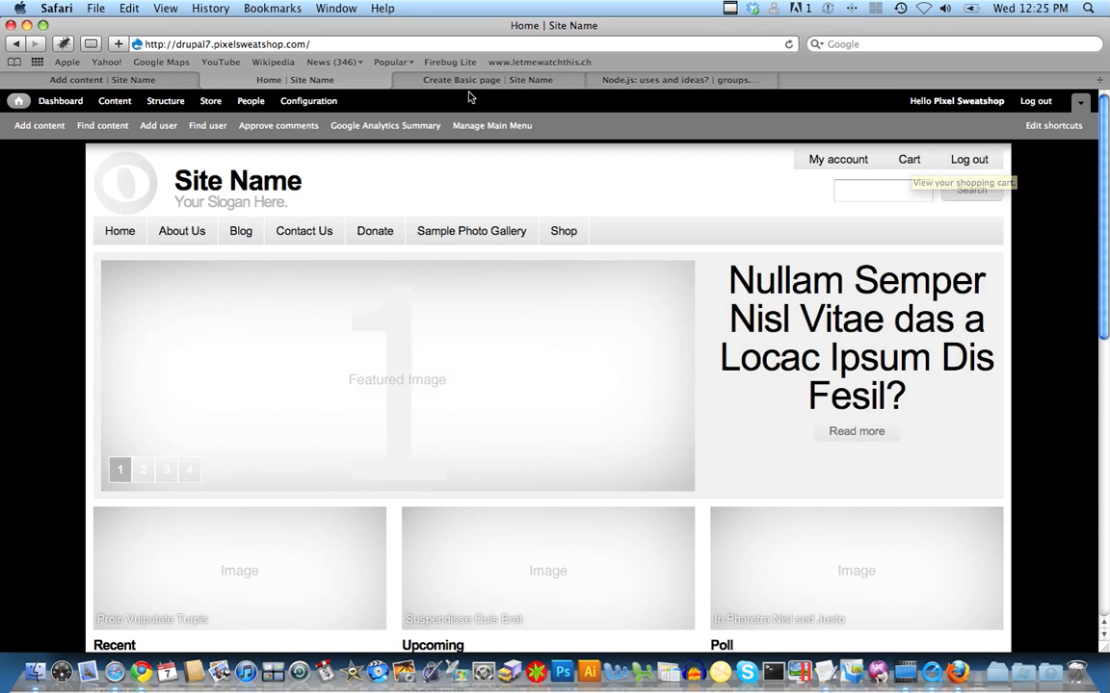
{"action": "left_click", "coordinate": [514, 79]}
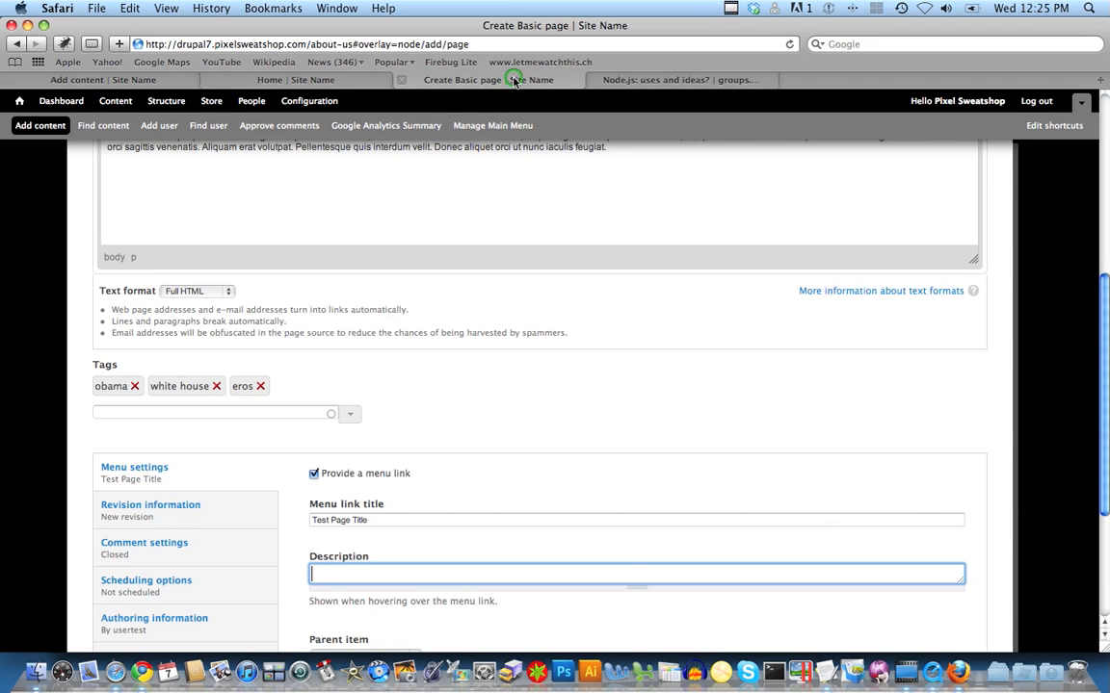
{"action": "type", "text": "he test page."}
{"action": "left_click", "coordinate": [475, 538]}
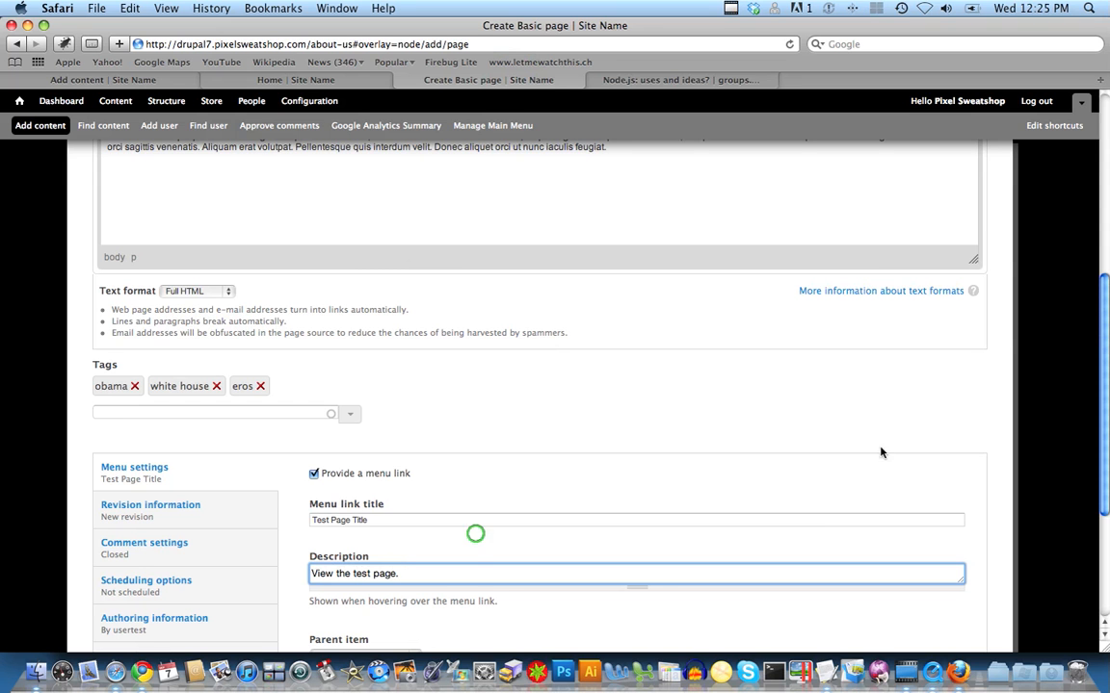
Look over the site's home page down to the footer menu, and return to the Basic page form
{"action": "scroll", "coordinate": [1106, 398], "scroll_direction": "down", "scroll_amount": 5}
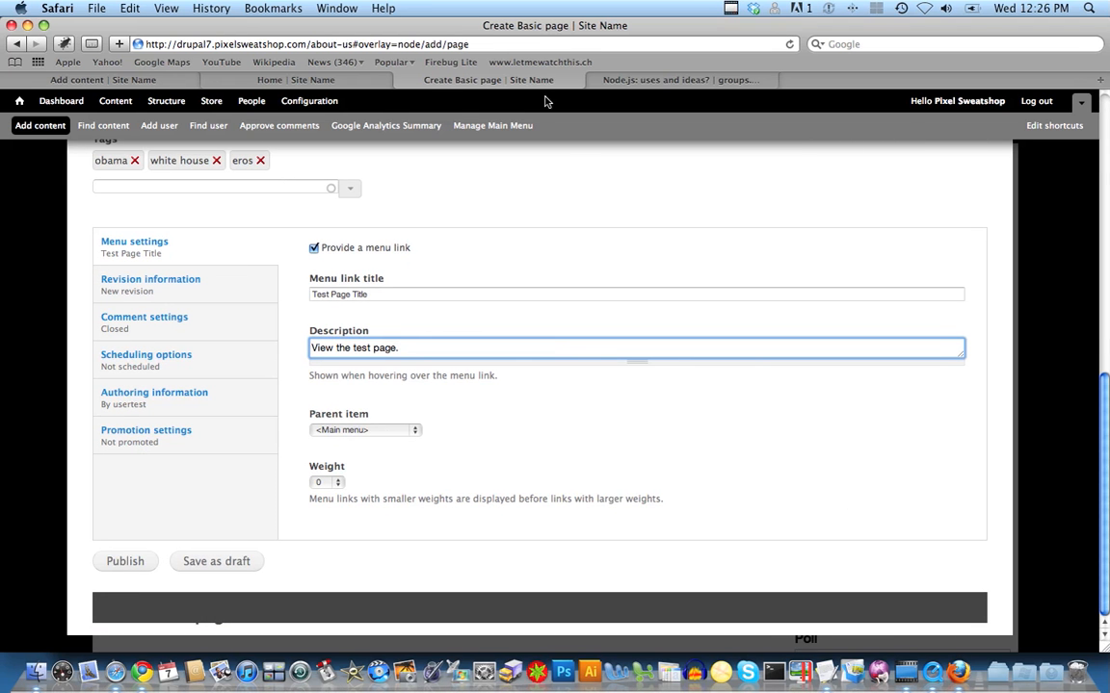
{"action": "left_click", "coordinate": [341, 81]}
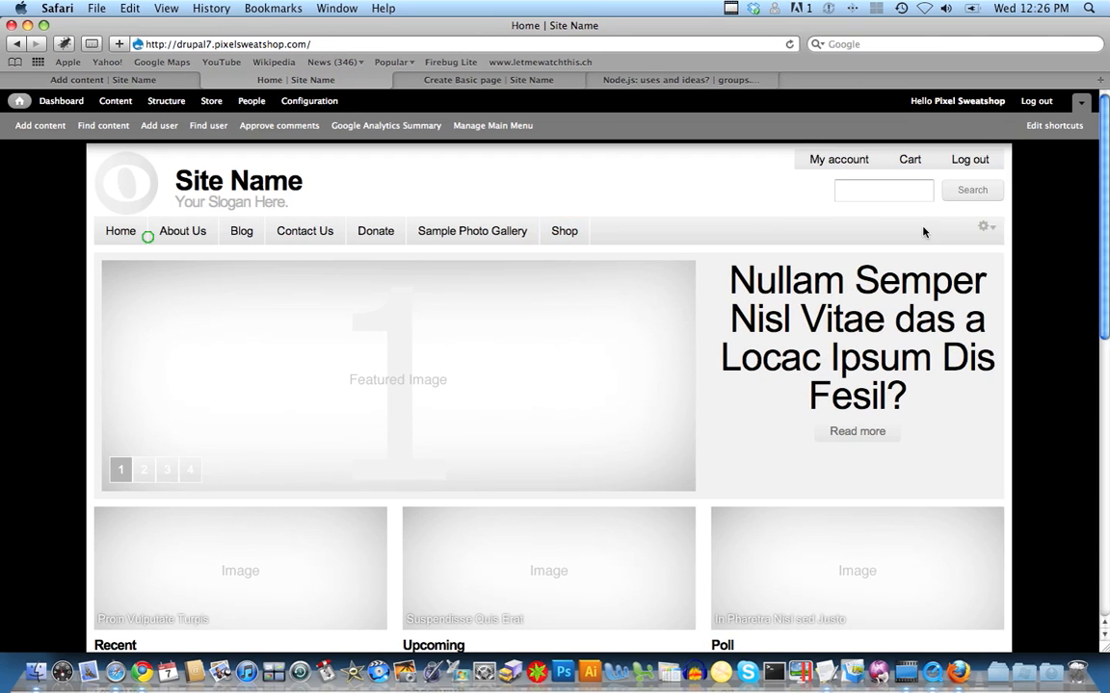
{"action": "left_click_drag", "start_coordinate": [1105, 244], "coordinate": [1106, 522]}
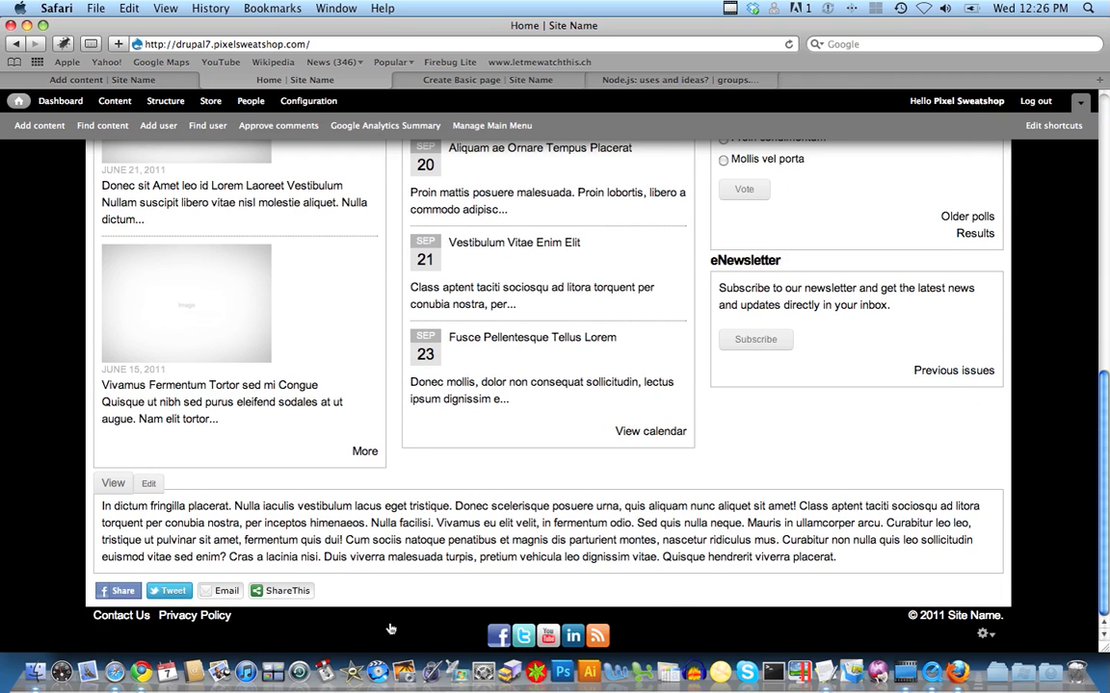
{"action": "left_click", "coordinate": [134, 623]}
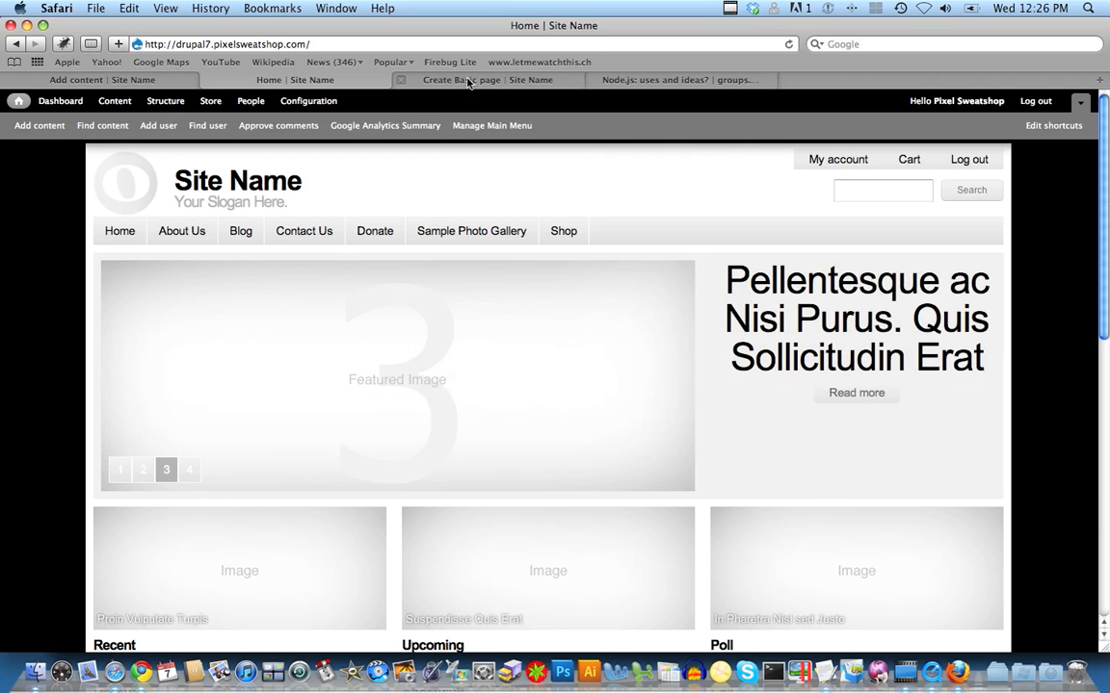
{"action": "left_click", "coordinate": [467, 82]}
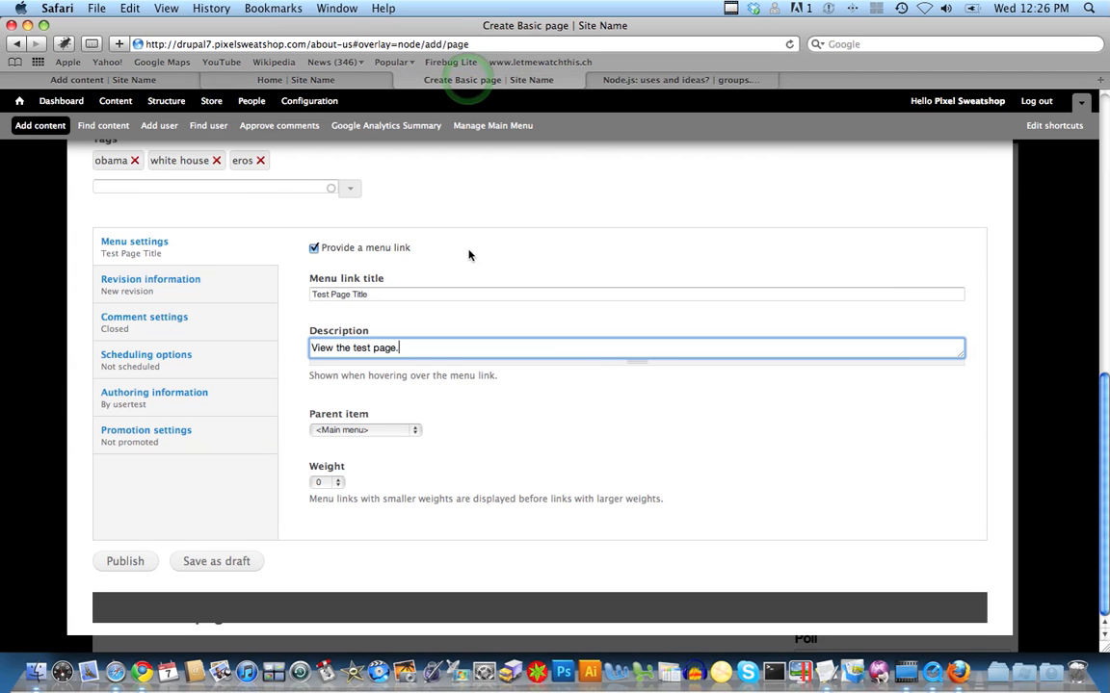
Make About Us in the main menu the parent item of the page's menu link
{"action": "left_click", "coordinate": [396, 429]}
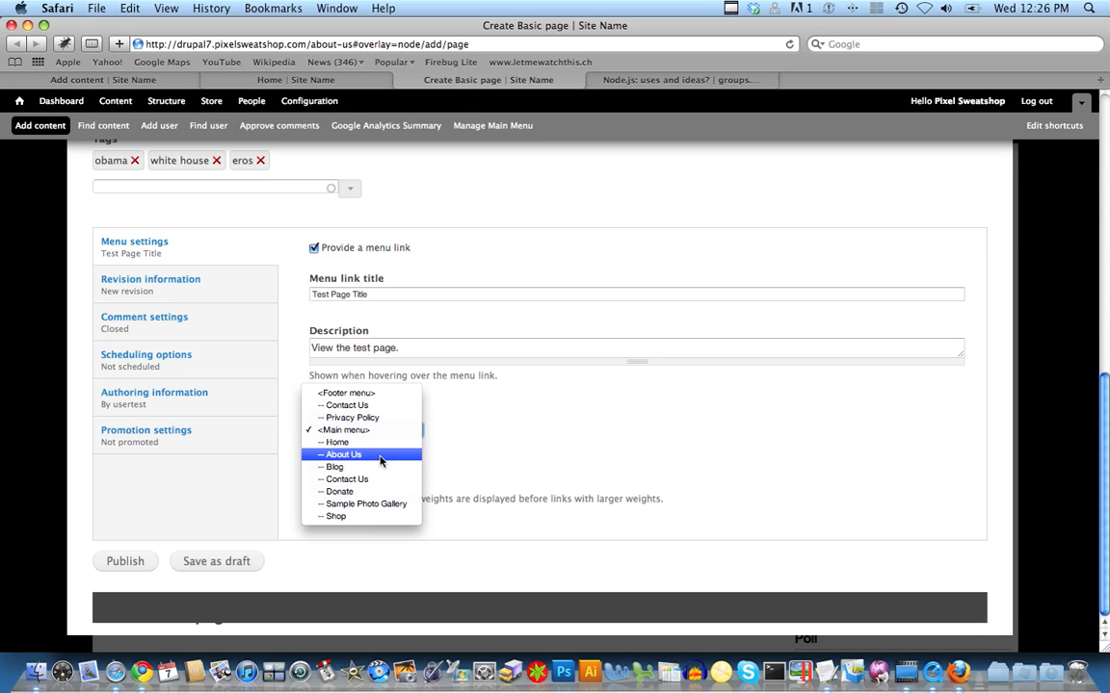
{"action": "left_click", "coordinate": [499, 443]}
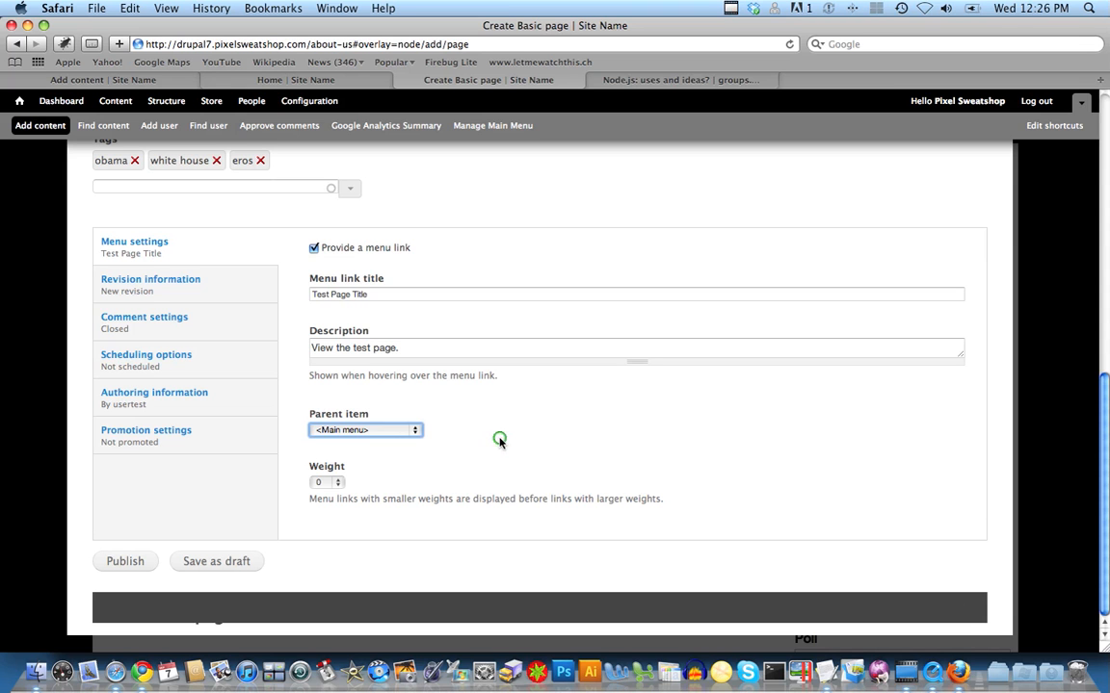
{"action": "left_click", "coordinate": [385, 431]}
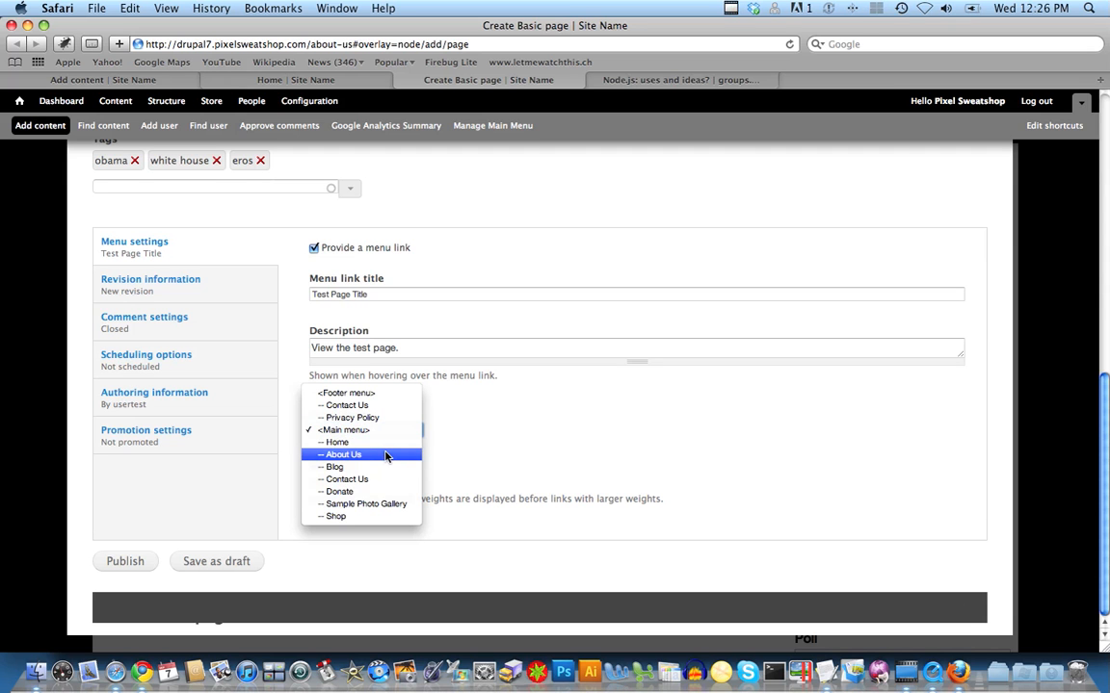
{"action": "left_click", "coordinate": [385, 454]}
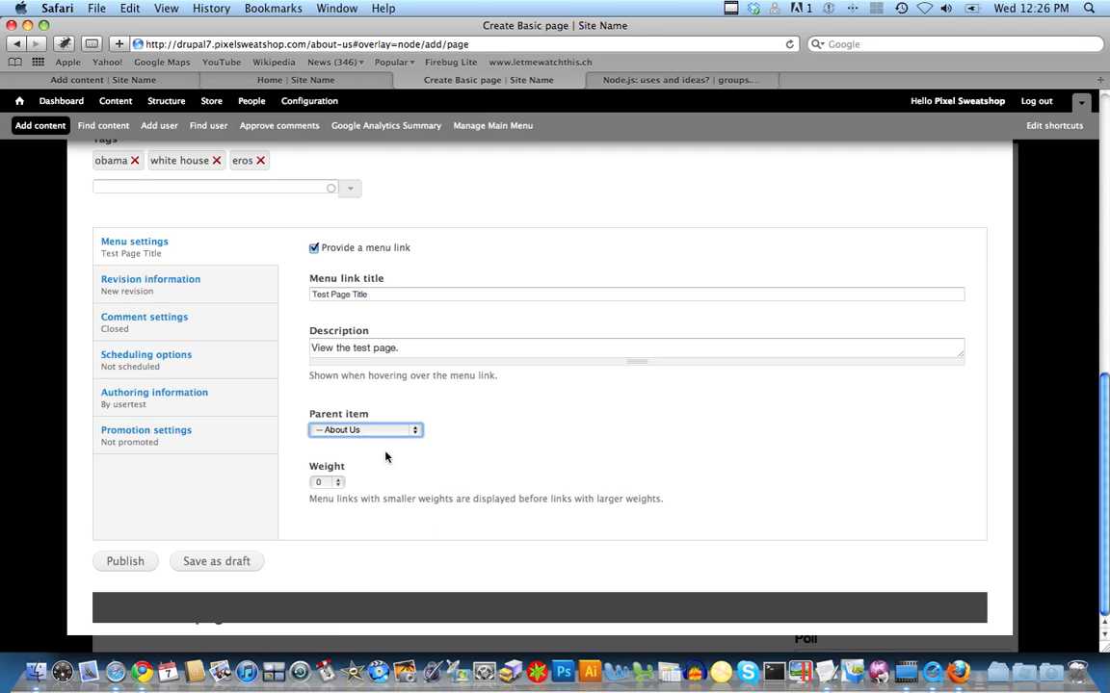
Set the menu link's weight to 50 and check the menu order on the home page
{"action": "left_click", "coordinate": [322, 483]}
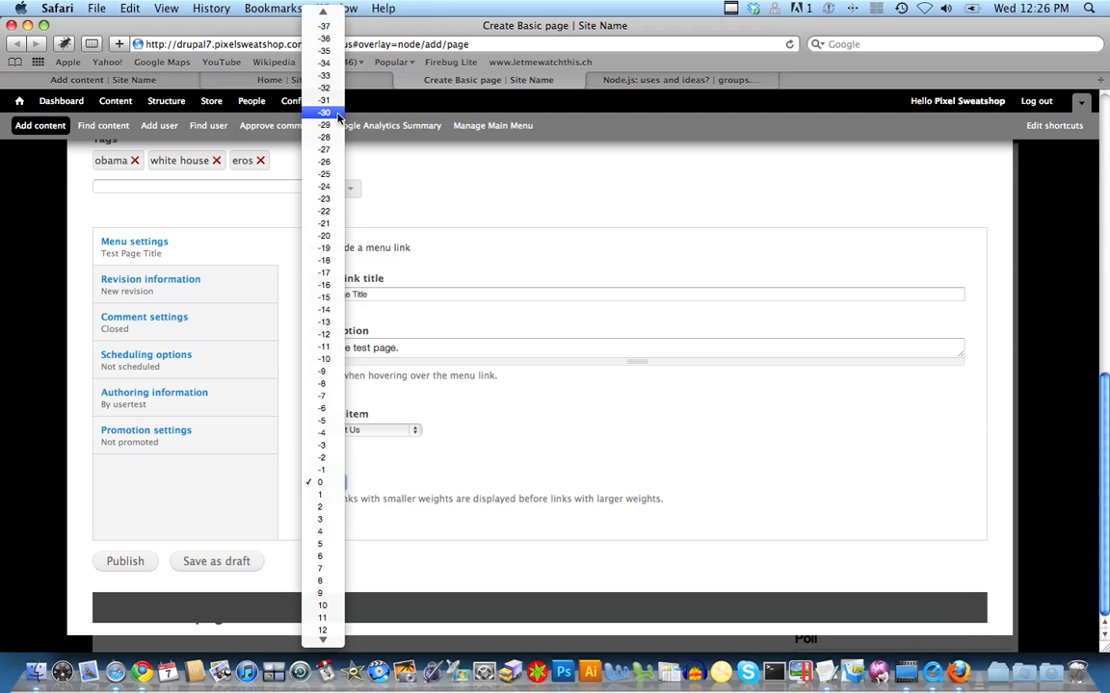
{"action": "mouse_move", "coordinate": [328, 640]}
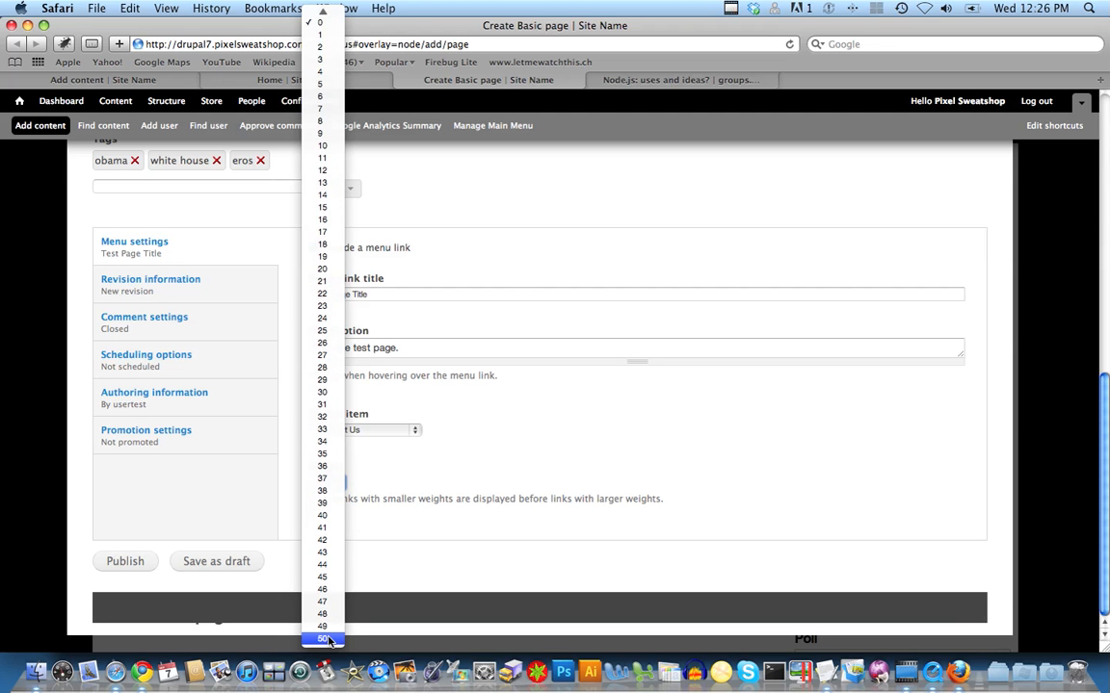
{"action": "left_click", "coordinate": [329, 640]}
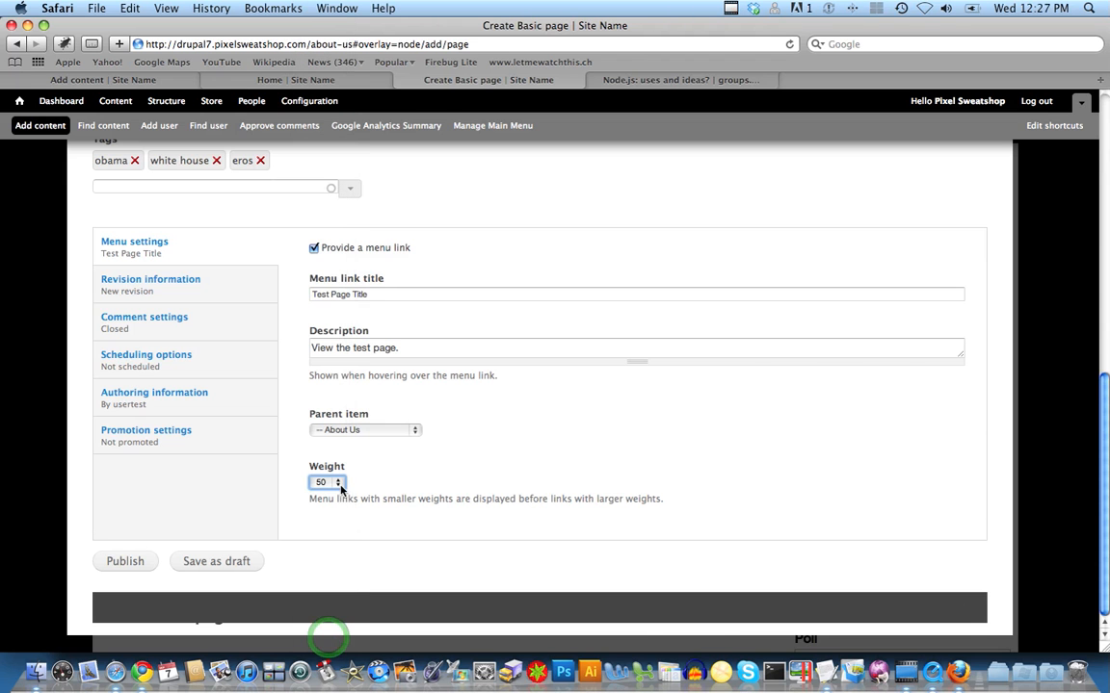
{"action": "left_click", "coordinate": [303, 80]}
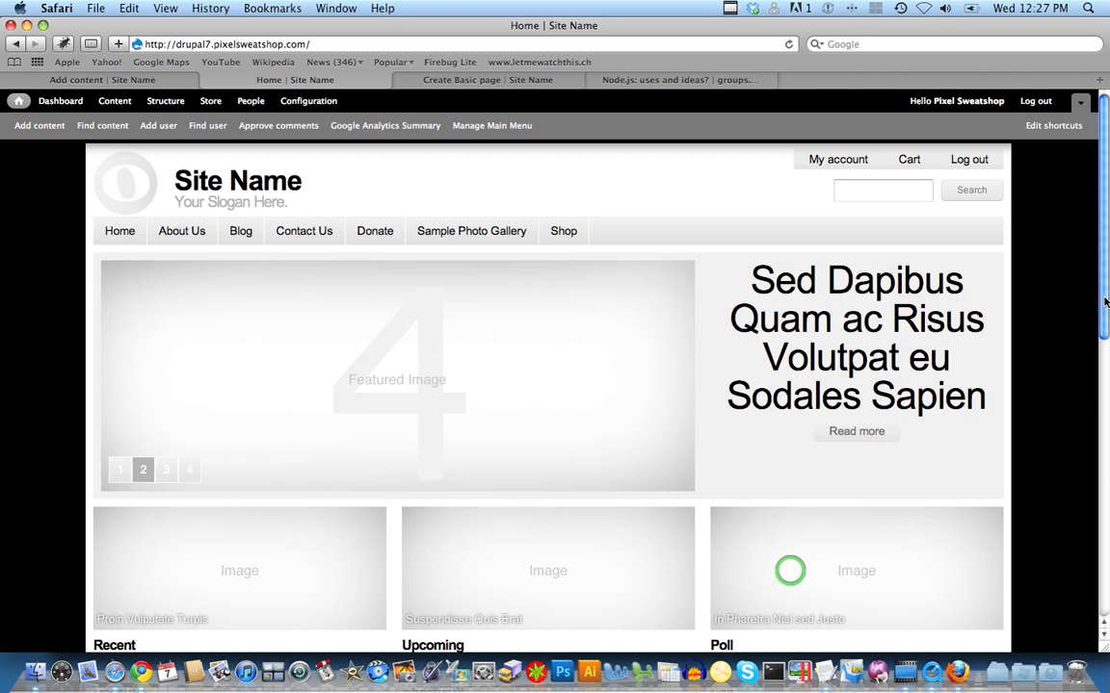
{"action": "left_click", "coordinate": [439, 80]}
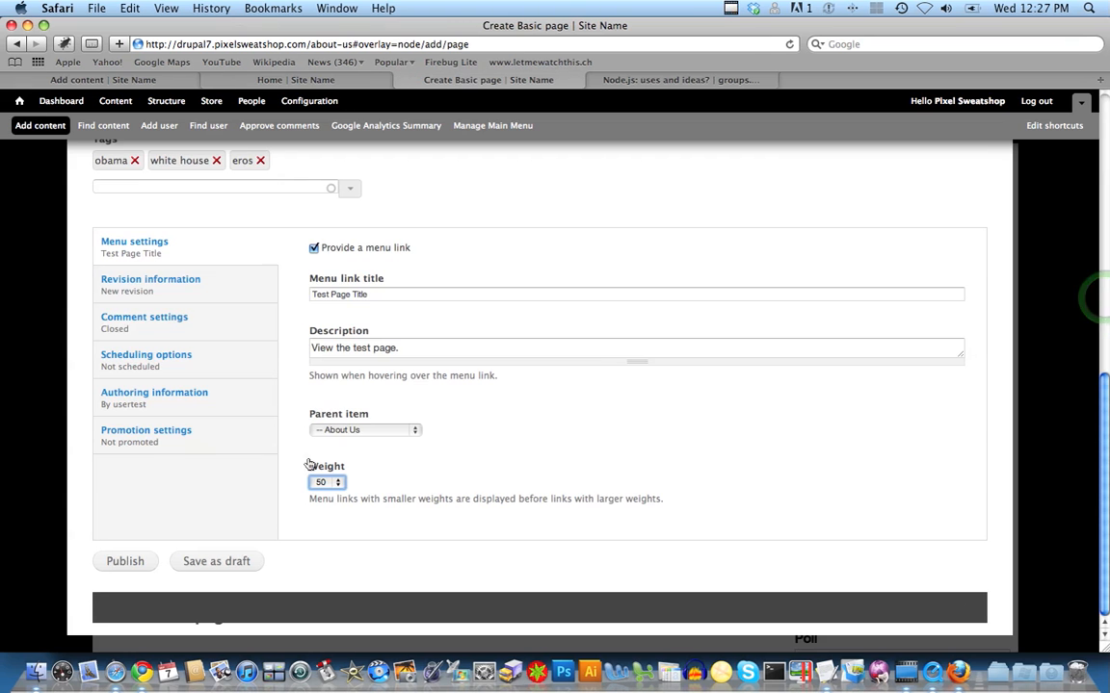
Enter "First Draft" as the revision log message and leave the new revision option enabled
{"action": "left_click", "coordinate": [140, 291]}
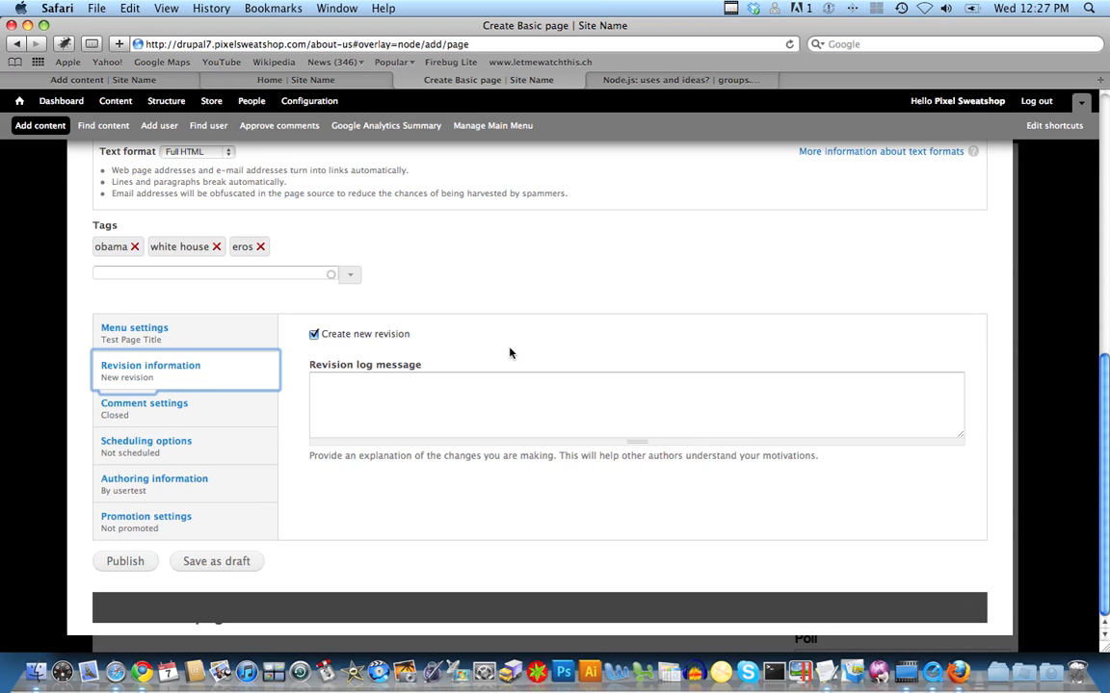
{"action": "left_click", "coordinate": [483, 391]}
{"action": "type", "text": "First Draft"}
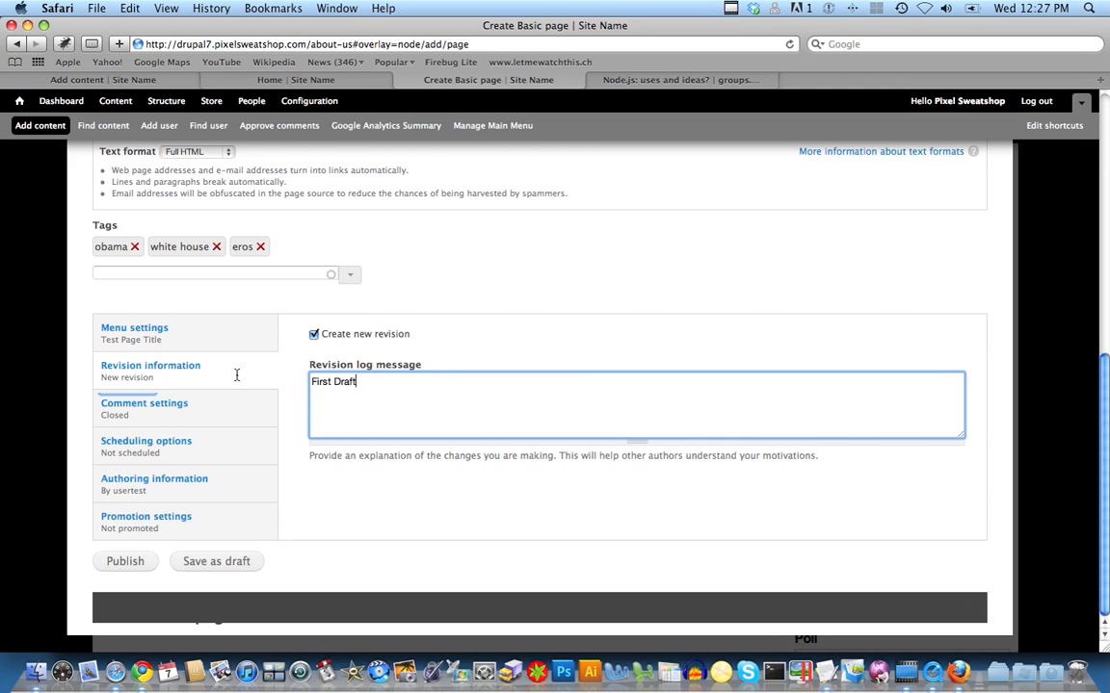
{"action": "left_click", "coordinate": [296, 382]}
{"action": "left_click", "coordinate": [315, 334]}
{"action": "left_click", "coordinate": [314, 334]}
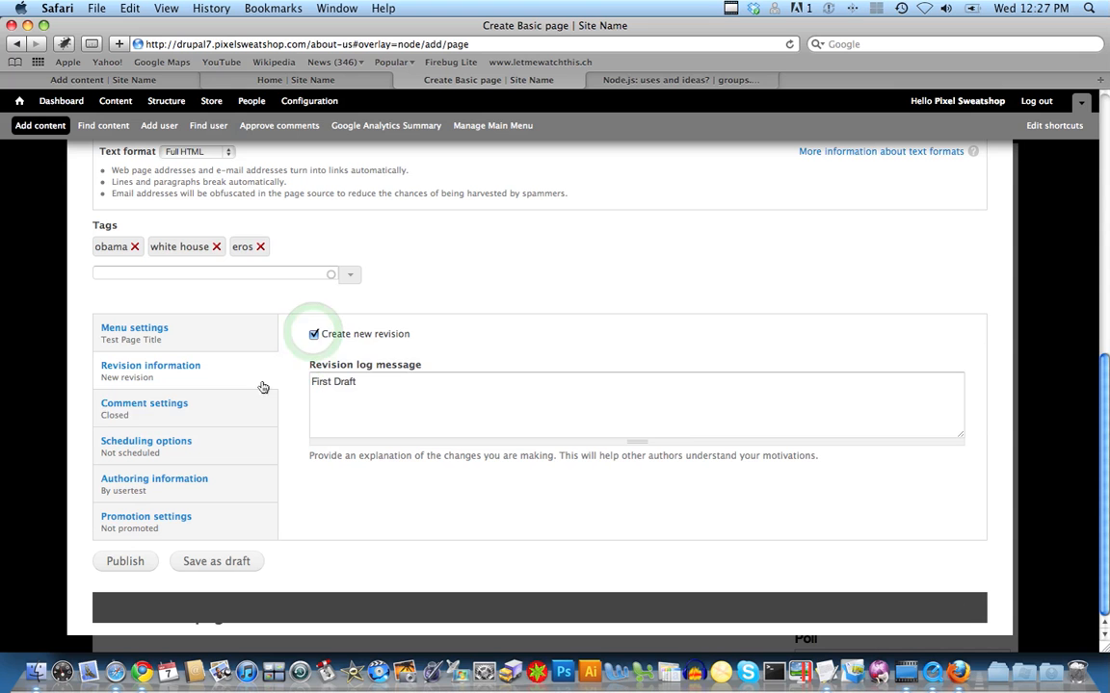
Review the Open and Closed options in the page's comment settings
{"action": "left_click", "coordinate": [231, 404]}
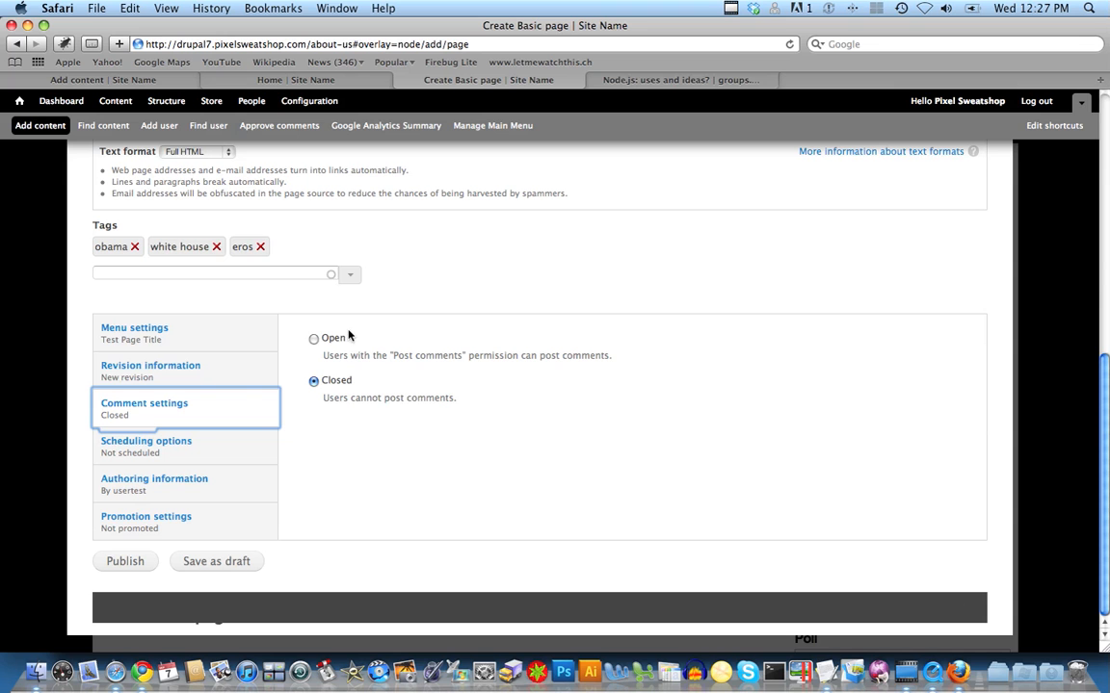
{"action": "left_click_drag", "start_coordinate": [471, 400], "coordinate": [324, 387]}
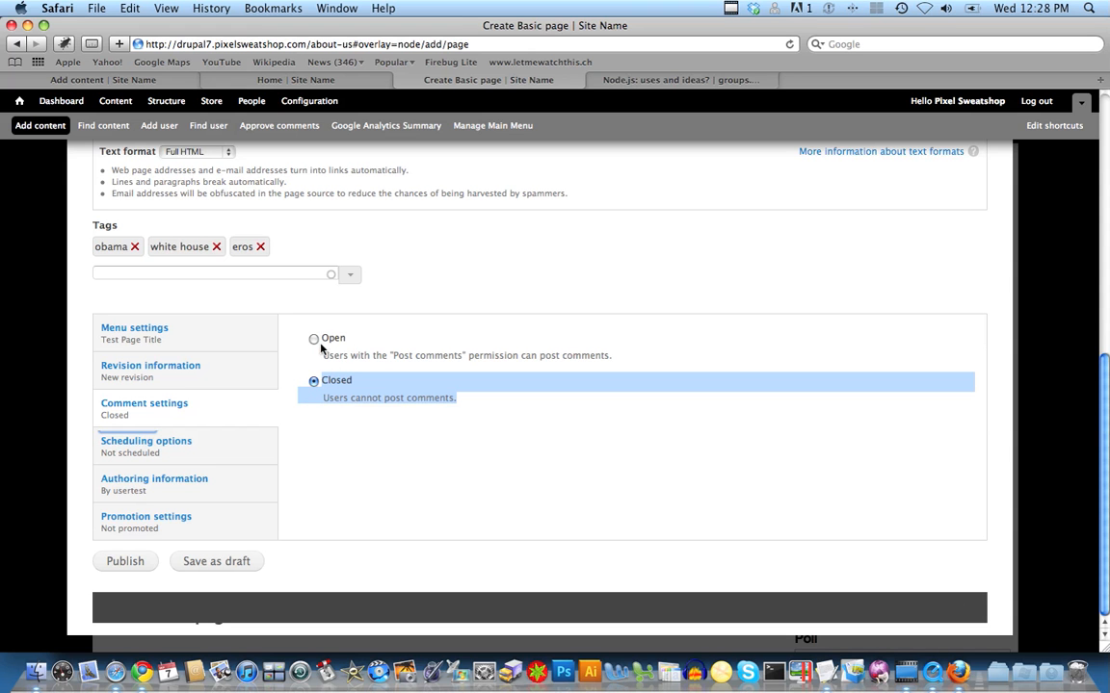
{"action": "left_click", "coordinate": [318, 398]}
{"action": "left_click", "coordinate": [314, 340]}
Schedule the page to publish on 2011-09-22, leaving the unpublish date blank
{"action": "left_click", "coordinate": [197, 442]}
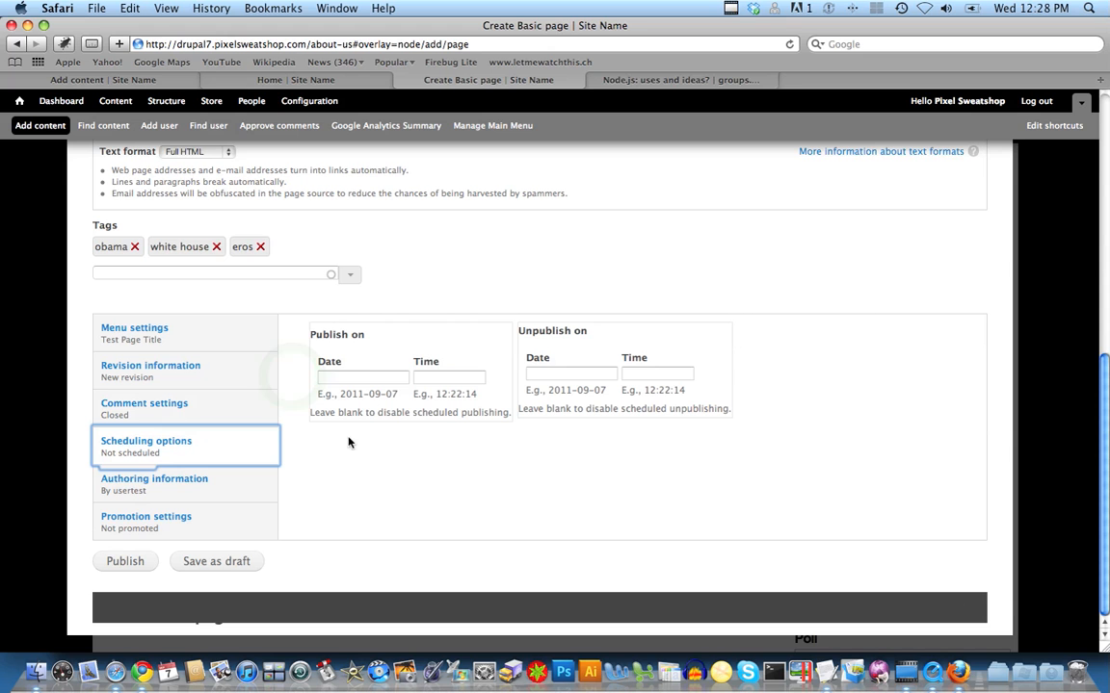
{"action": "left_click", "coordinate": [358, 374]}
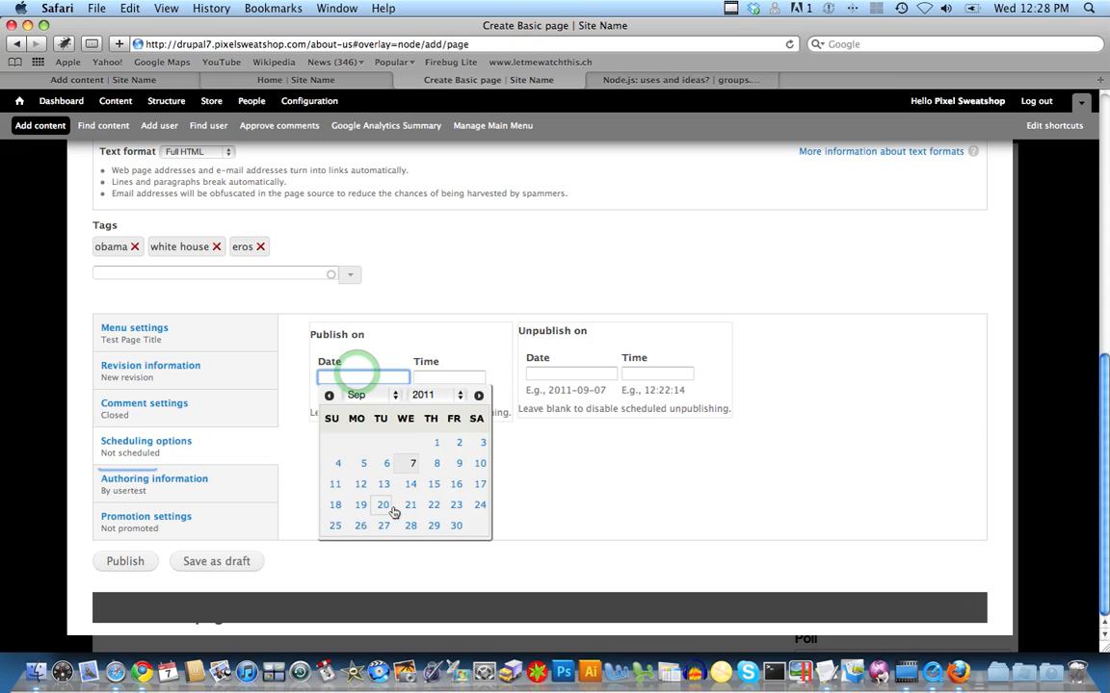
{"action": "left_click", "coordinate": [435, 507]}
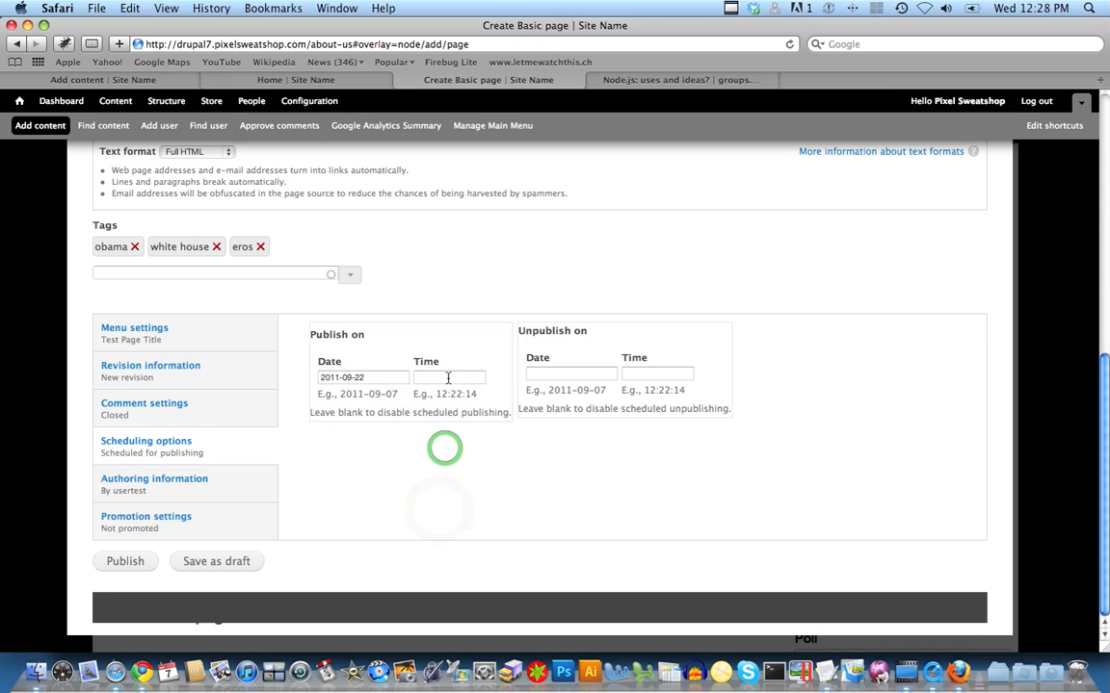
{"action": "left_click", "coordinate": [559, 376]}
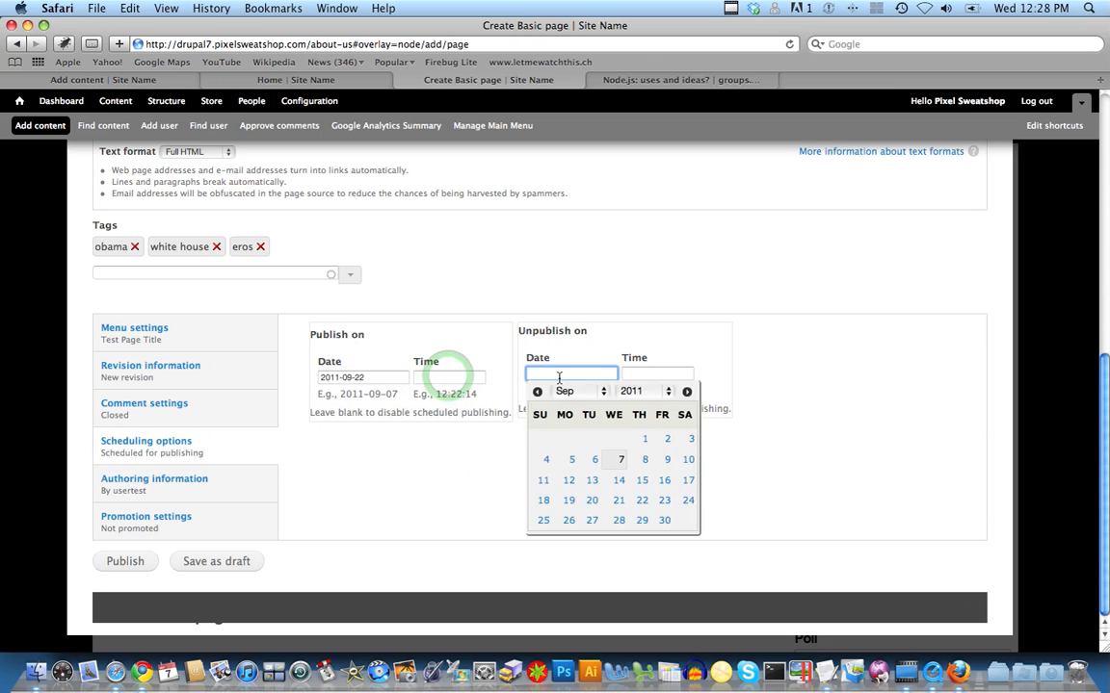
{"action": "left_click", "coordinate": [404, 484]}
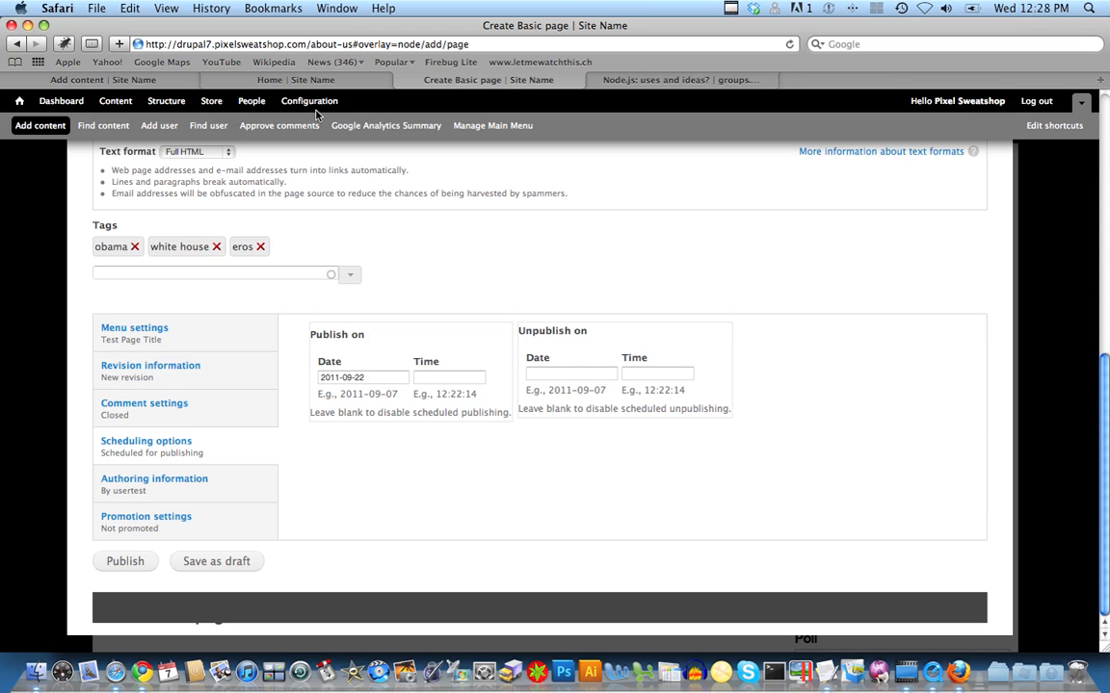
Check the list of scheduled nodes in the site's content administration
{"action": "left_click", "coordinate": [314, 80]}
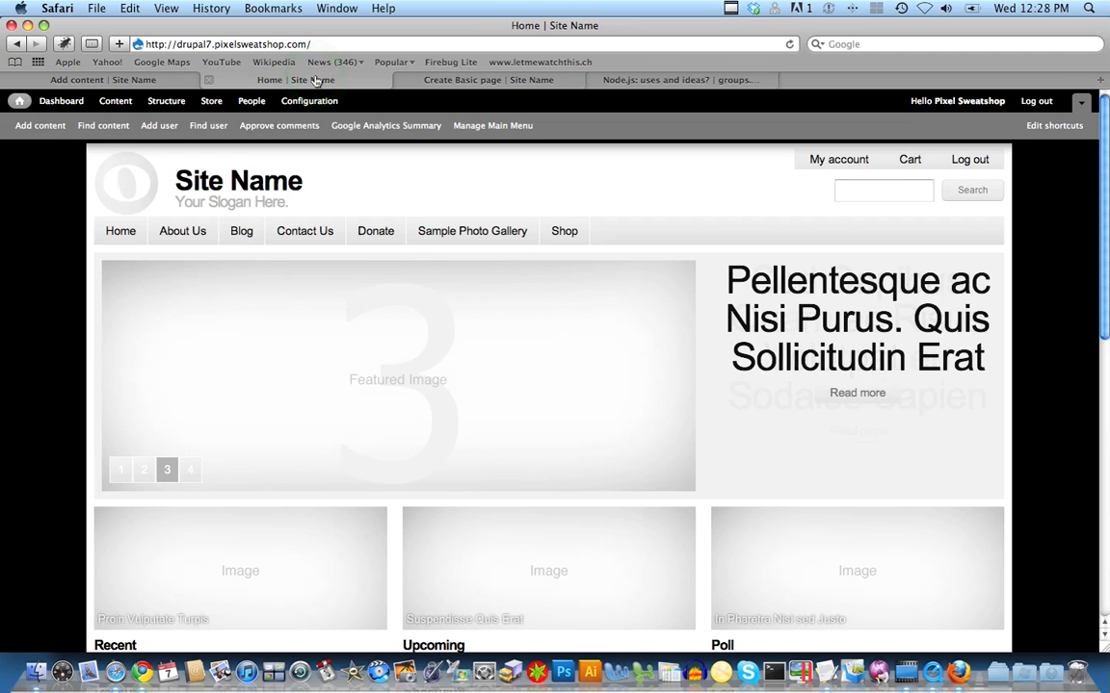
{"action": "left_click", "coordinate": [149, 104]}
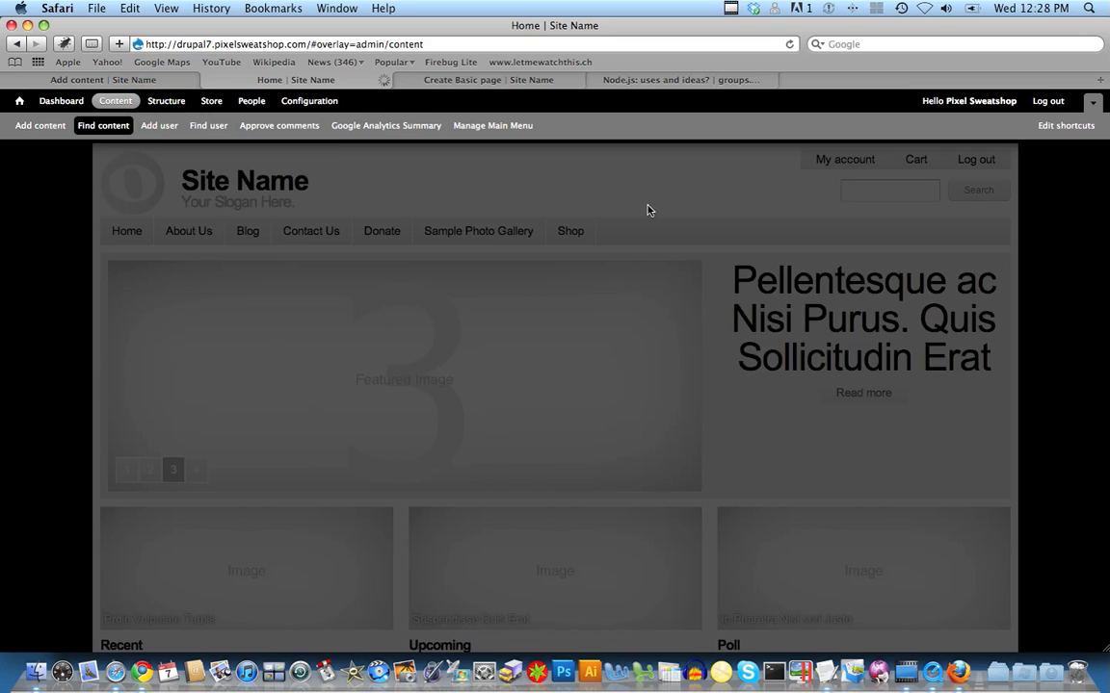
{"action": "left_click", "coordinate": [950, 218]}
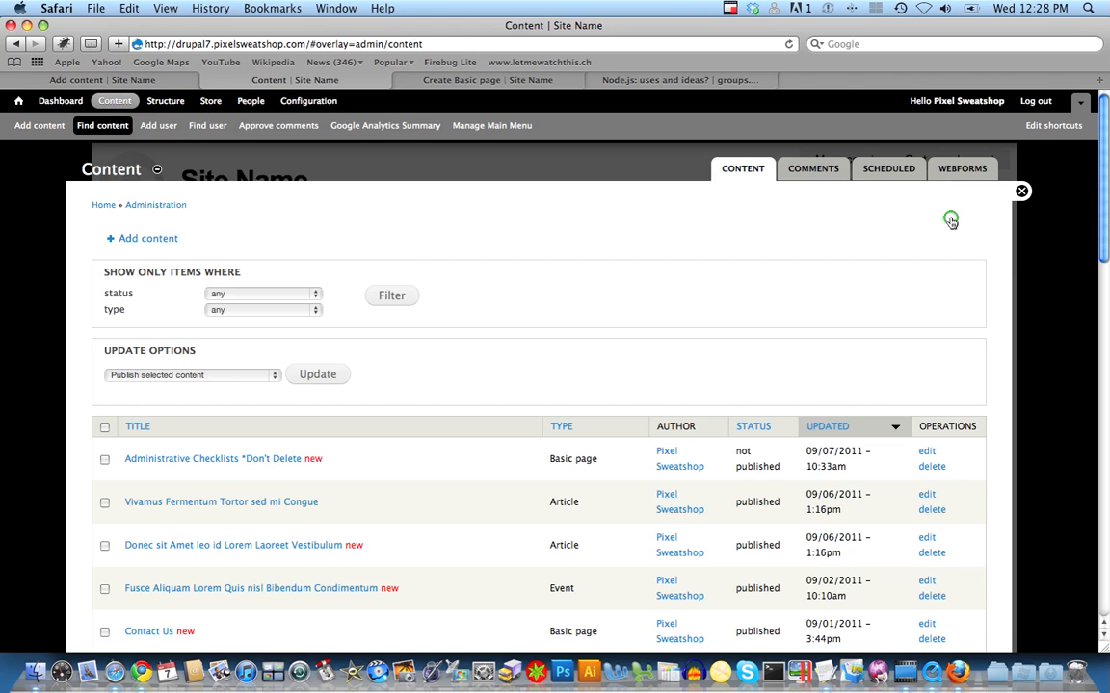
{"action": "left_click", "coordinate": [884, 178]}
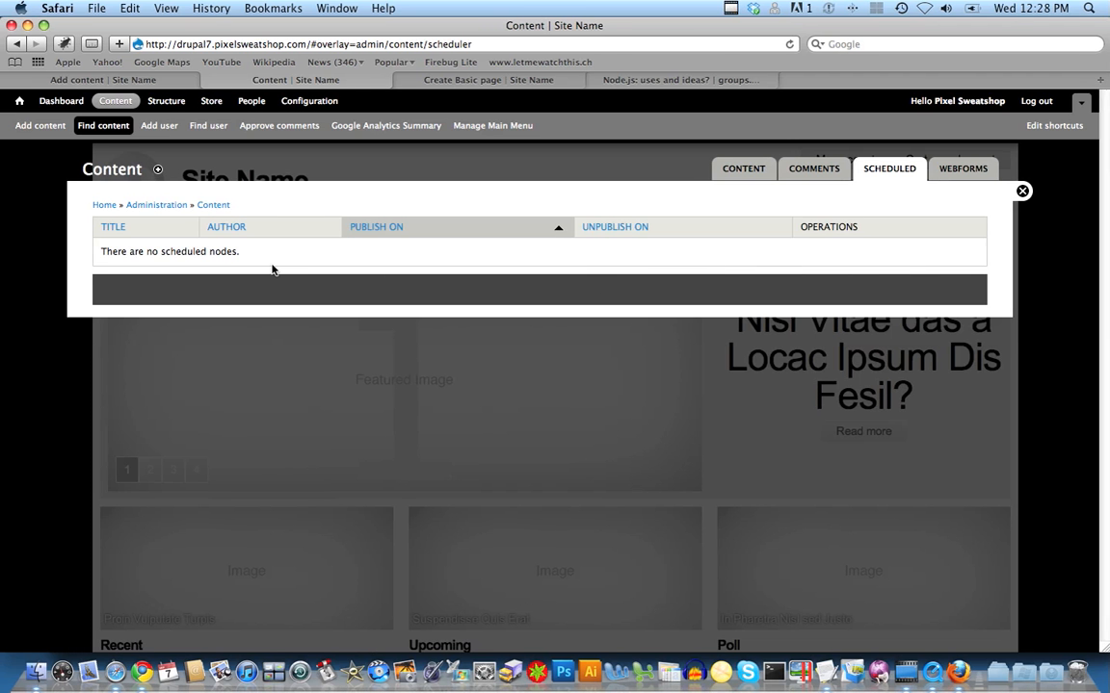
{"action": "left_click_drag", "start_coordinate": [289, 256], "coordinate": [86, 255]}
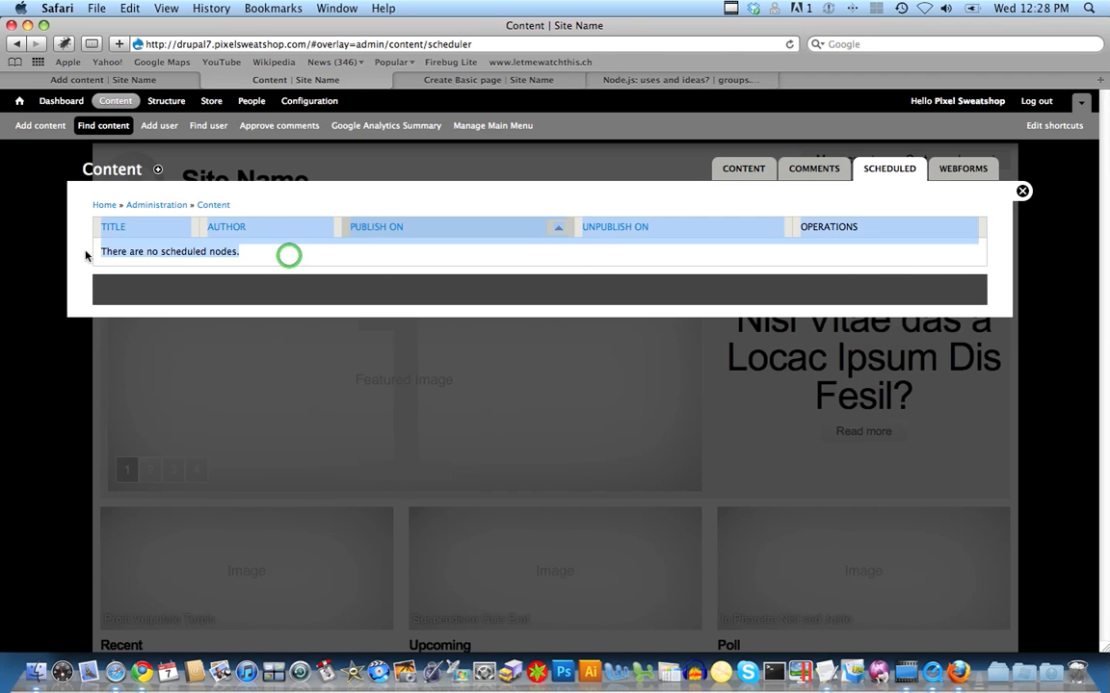
Return to the Basic page form and clear the scheduled publish date
{"action": "left_click", "coordinate": [444, 79]}
{"action": "left_click", "coordinate": [372, 377]}
{"action": "key", "text": "BackSpace"}
{"action": "left_click", "coordinate": [255, 375]}
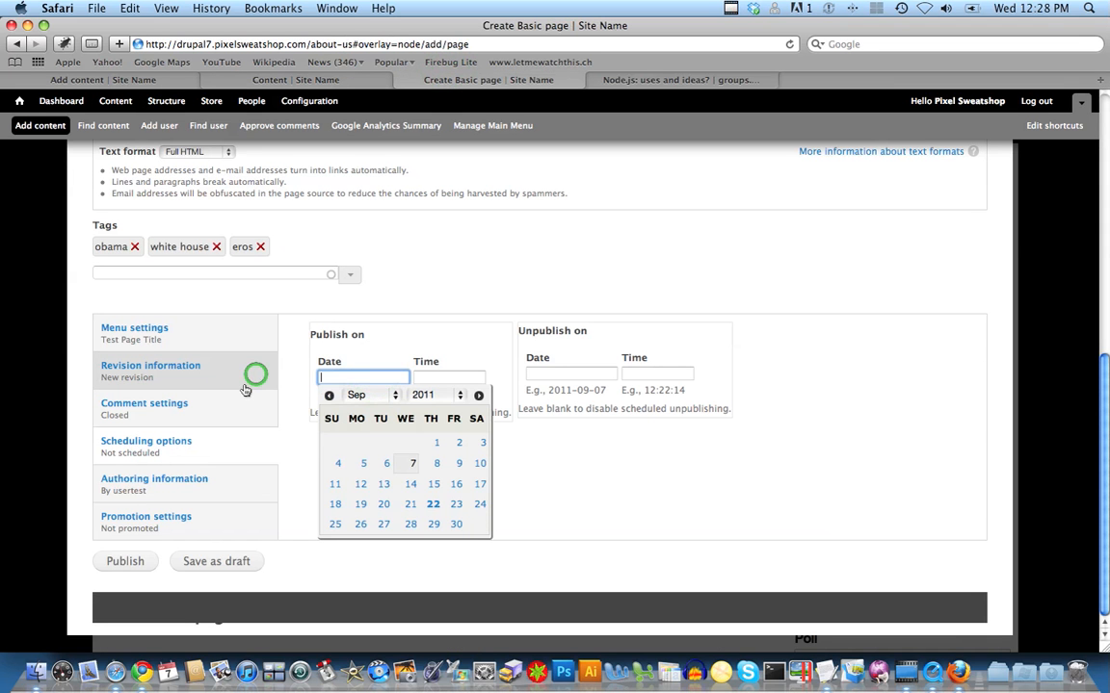
{"action": "left_click", "coordinate": [707, 482]}
Open the page's authoring information and set the author to admin
{"action": "left_click", "coordinate": [192, 484]}
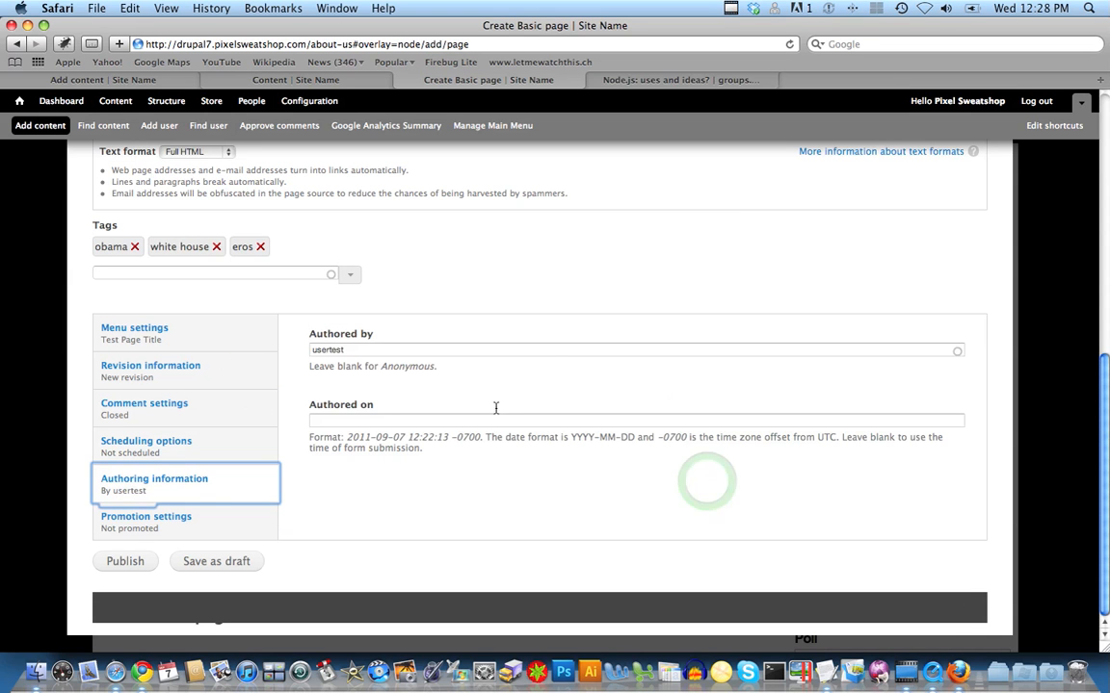
{"action": "double_click", "coordinate": [355, 350]}
{"action": "type", "text": "admin"}
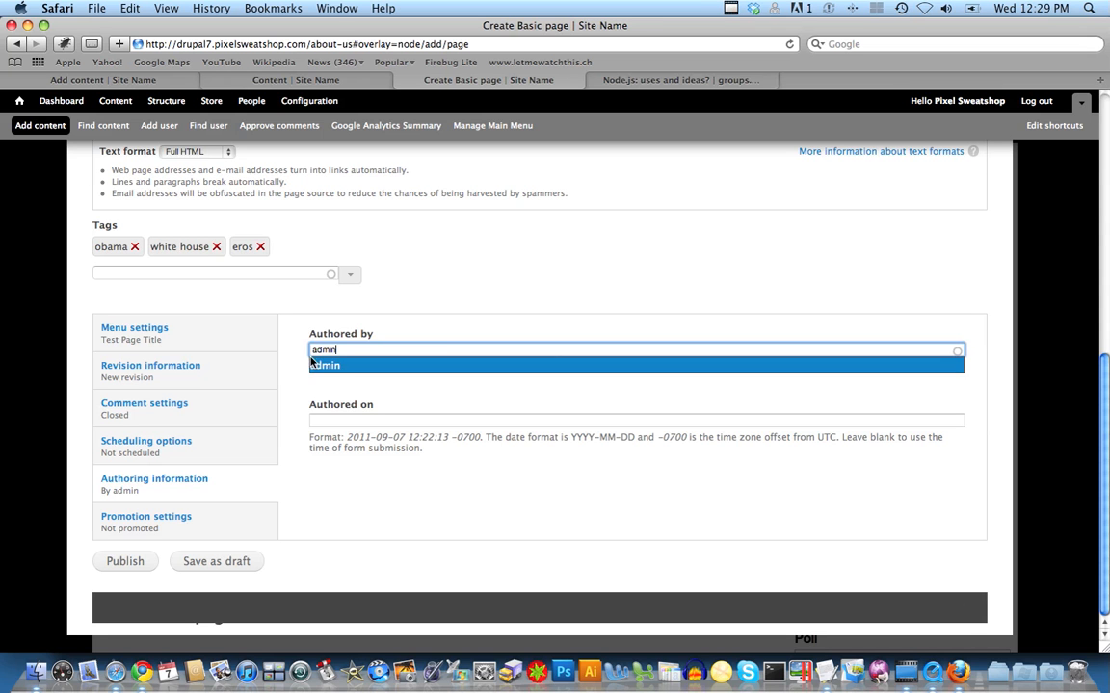
Set the page's author to usertest, leaving the authored-on date blank
{"action": "double_click", "coordinate": [314, 350]}
{"action": "type", "text": "u"}
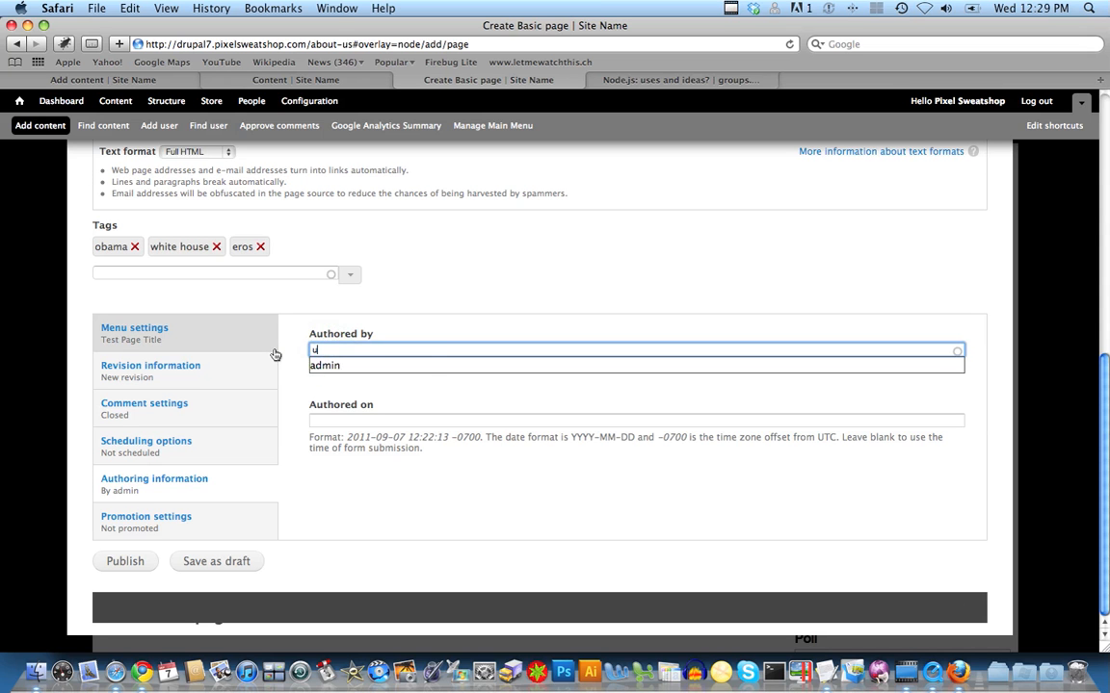
{"action": "type", "text": "sertest"}
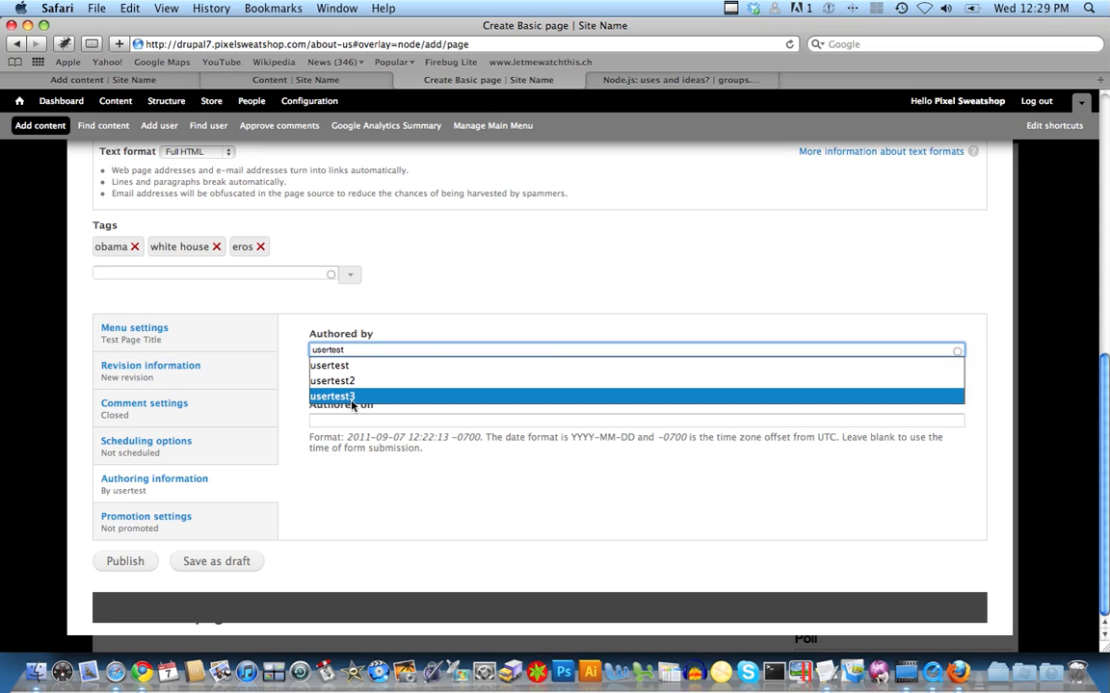
{"action": "double_click", "coordinate": [332, 349]}
{"action": "type", "text": "us"}
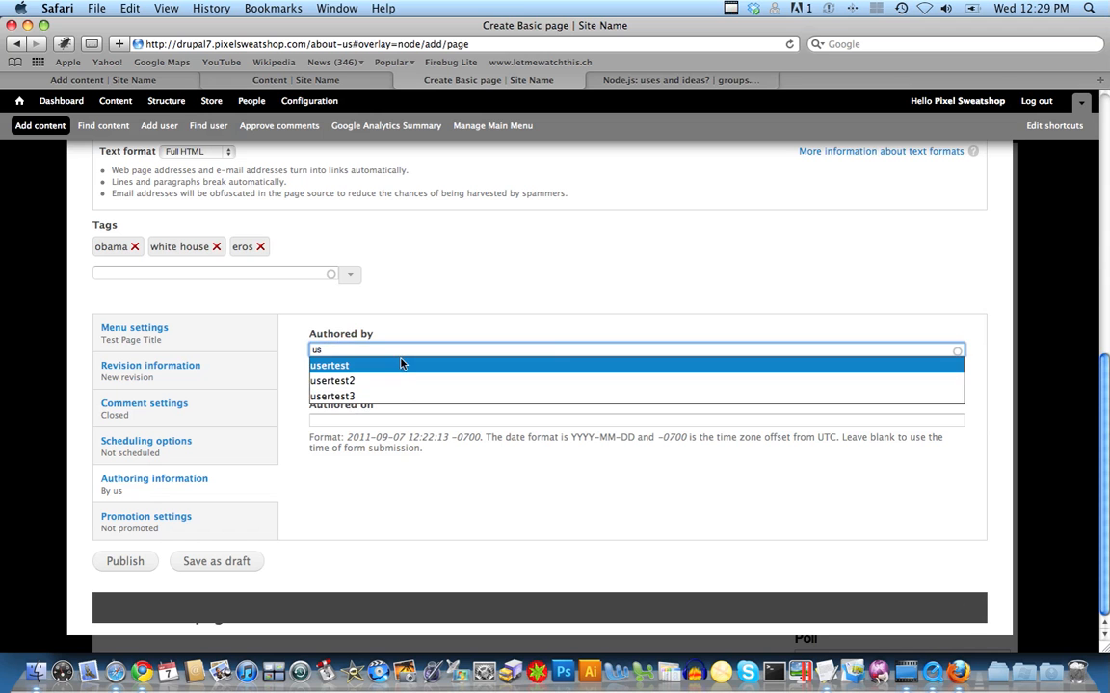
{"action": "left_click", "coordinate": [401, 359]}
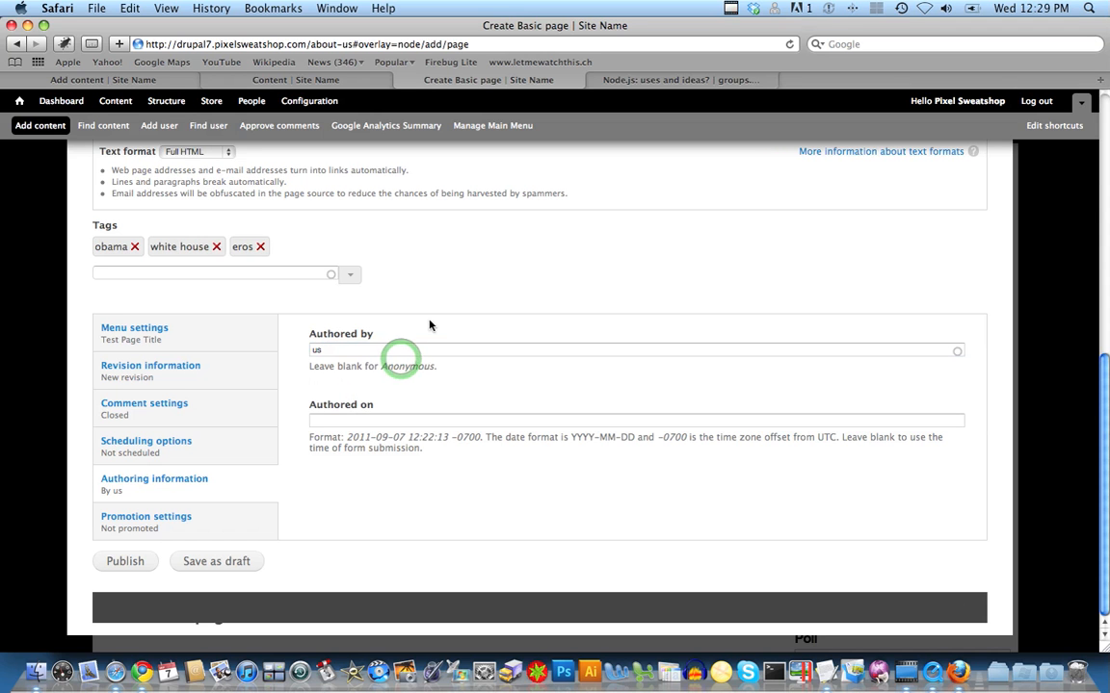
{"action": "left_click", "coordinate": [357, 422]}
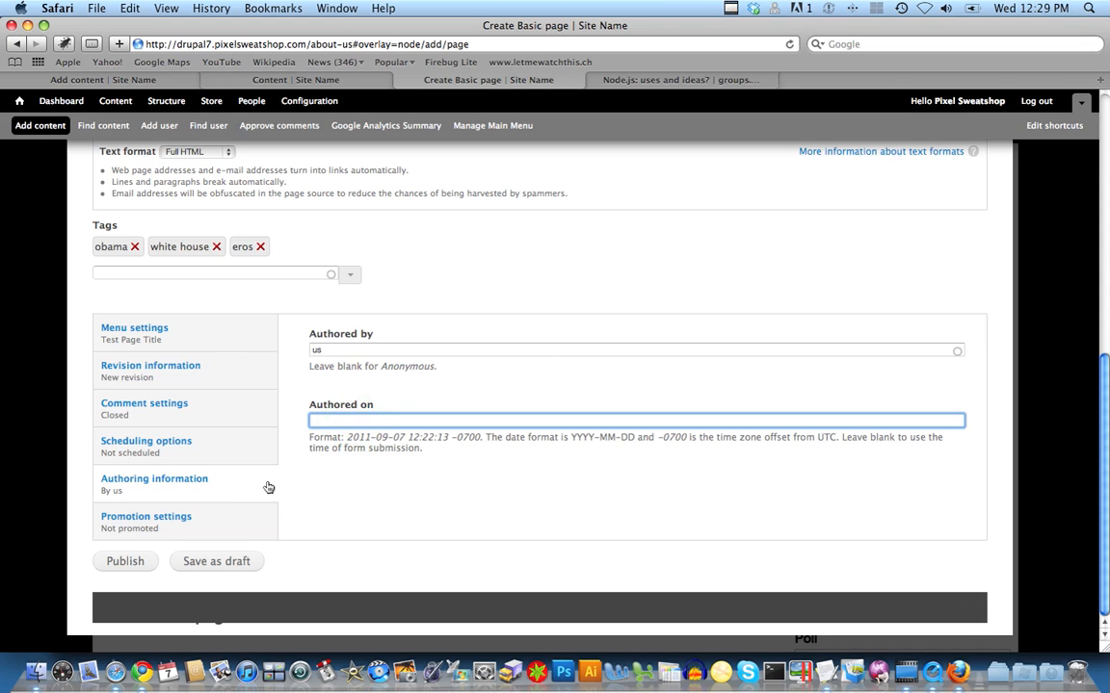
{"action": "left_click", "coordinate": [331, 351]}
{"action": "type", "text": "er"}
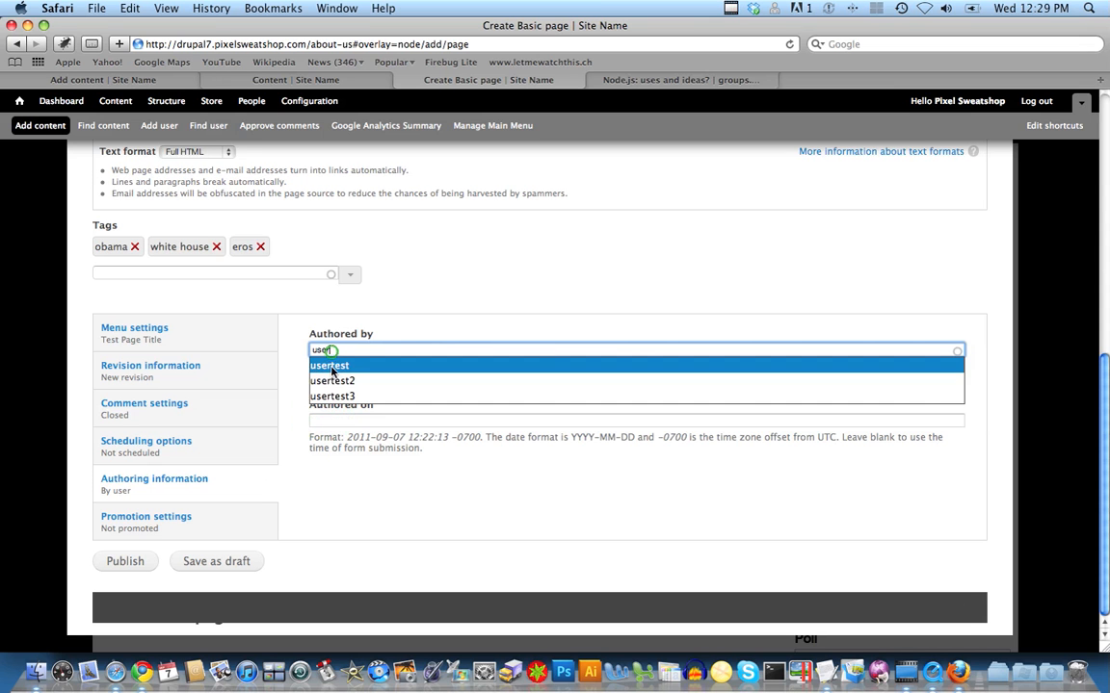
{"action": "left_click", "coordinate": [330, 366]}
Review the page's promotion options against the content blocks on the site's home page
{"action": "left_click", "coordinate": [229, 520]}
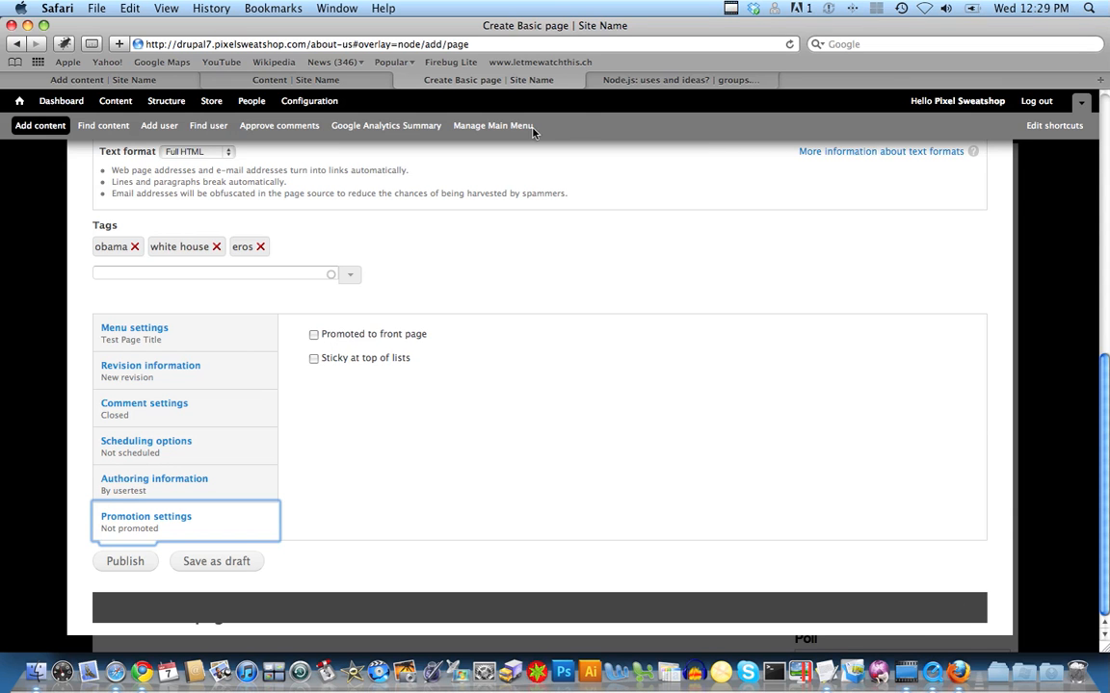
{"action": "left_click", "coordinate": [302, 82]}
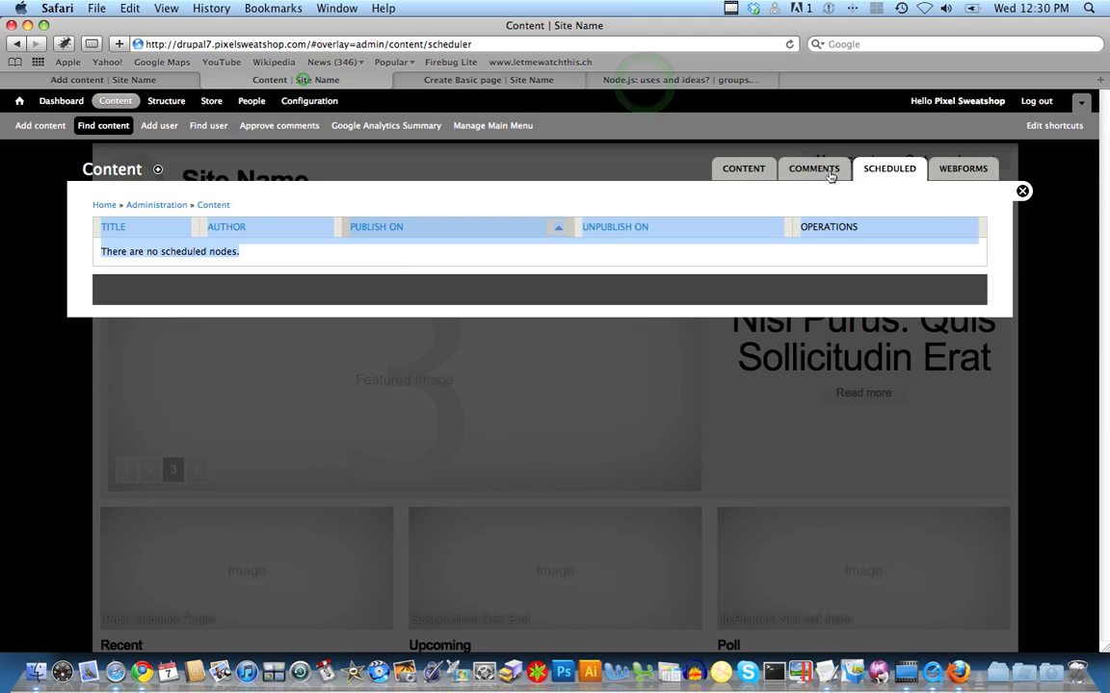
{"action": "left_click", "coordinate": [1022, 192]}
{"action": "left_click_drag", "start_coordinate": [1104, 198], "coordinate": [1106, 366]}
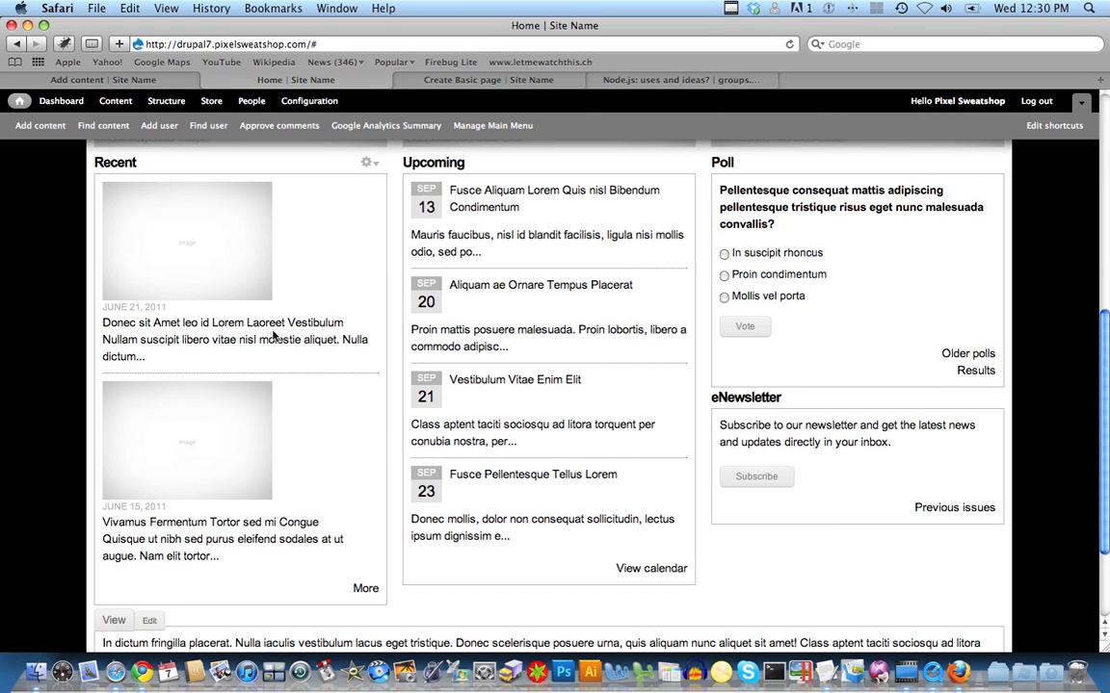
{"action": "left_click", "coordinate": [438, 83]}
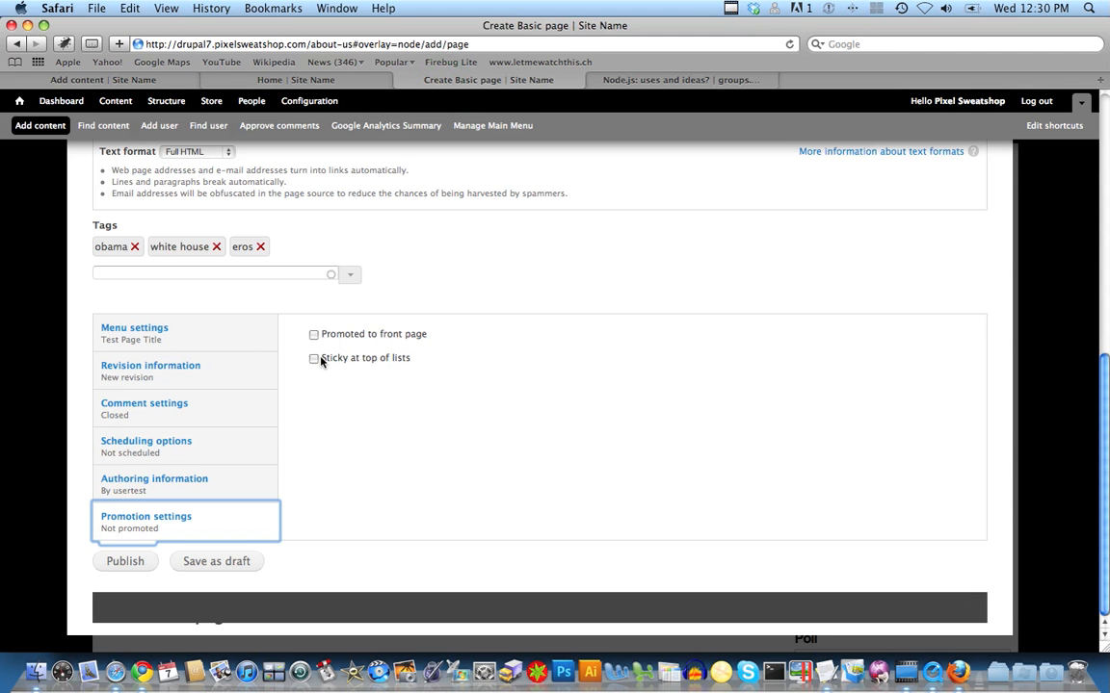
{"action": "left_click", "coordinate": [321, 82]}
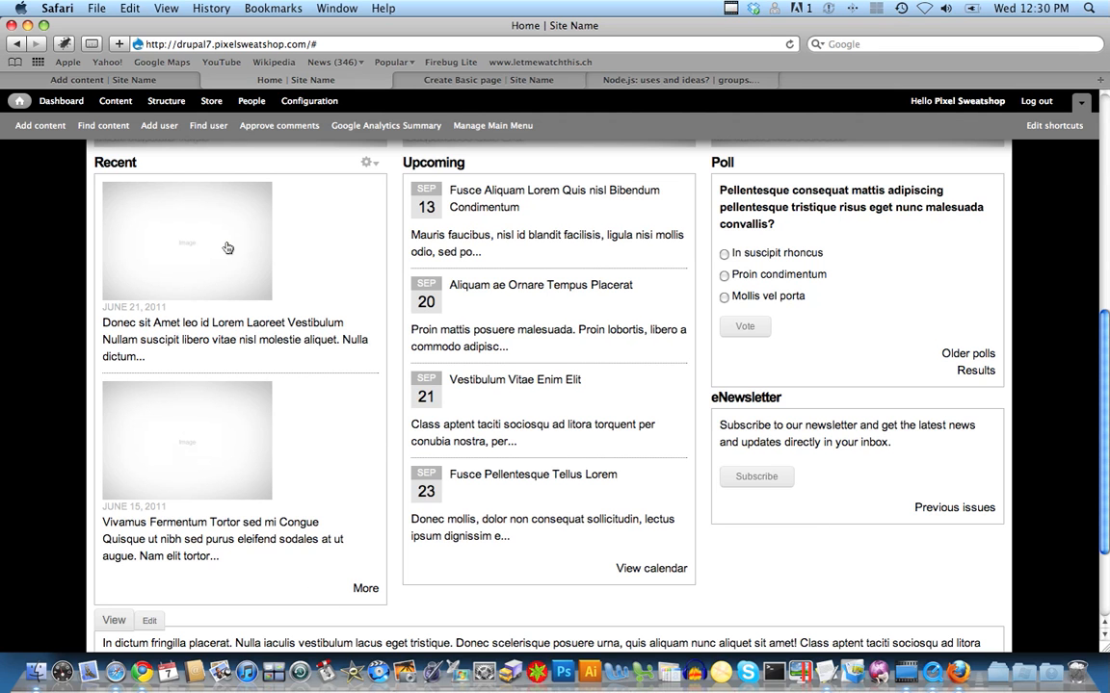
{"action": "left_click", "coordinate": [136, 80]}
{"action": "left_click", "coordinate": [460, 79]}
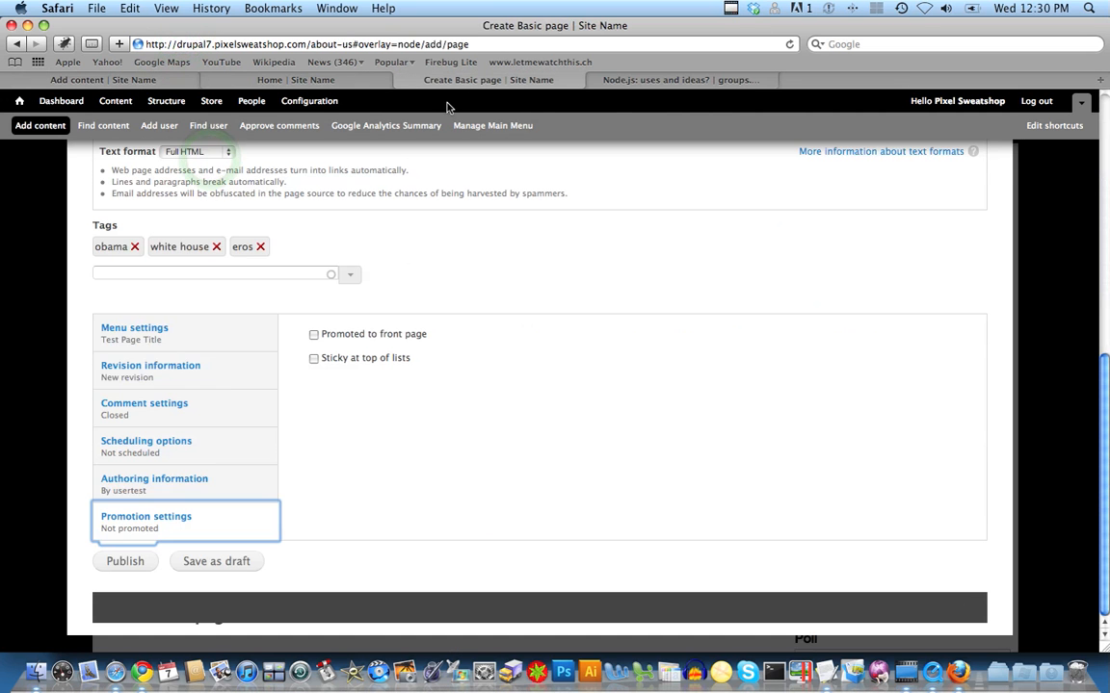
{"action": "left_click", "coordinate": [270, 80]}
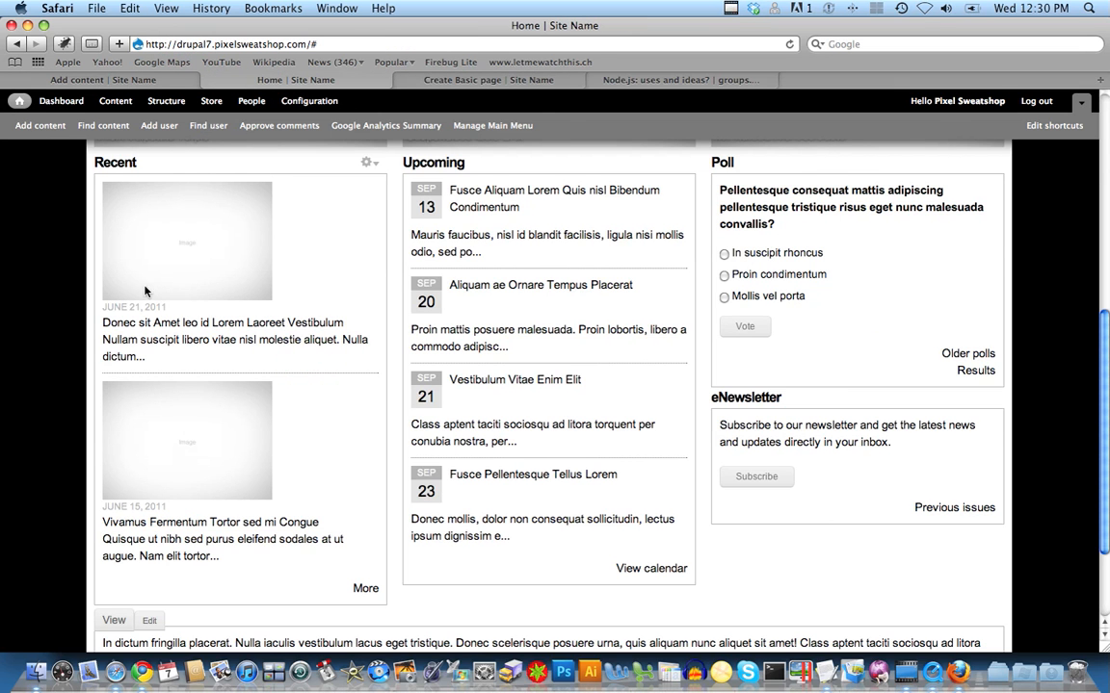
{"action": "left_click", "coordinate": [523, 85]}
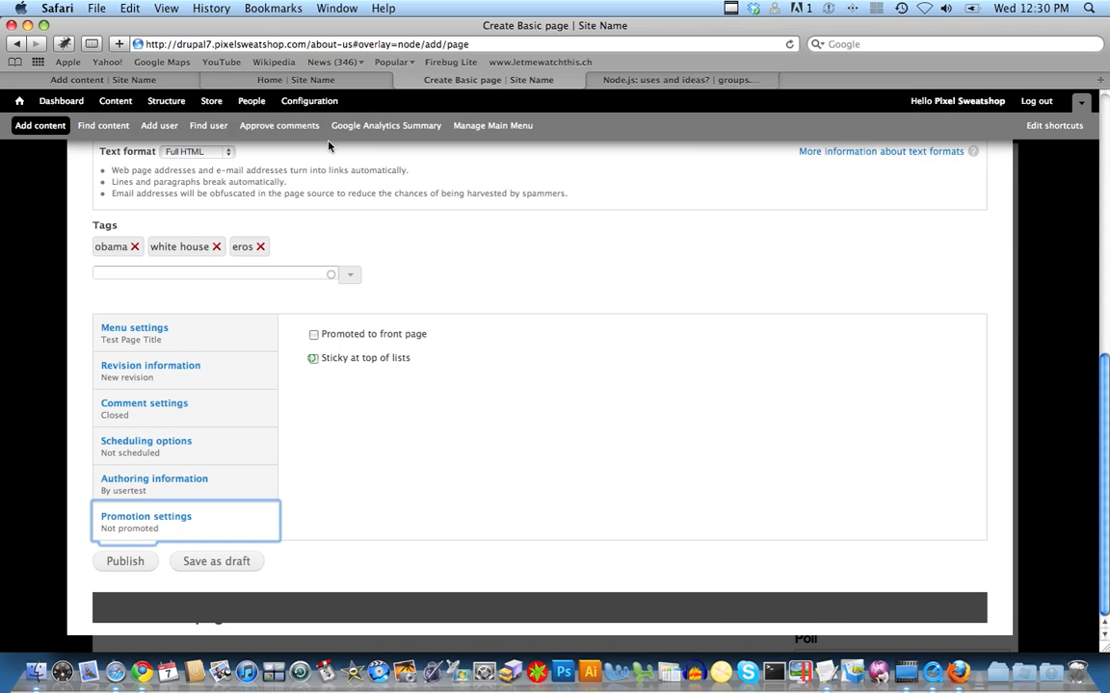
{"action": "left_click", "coordinate": [292, 81]}
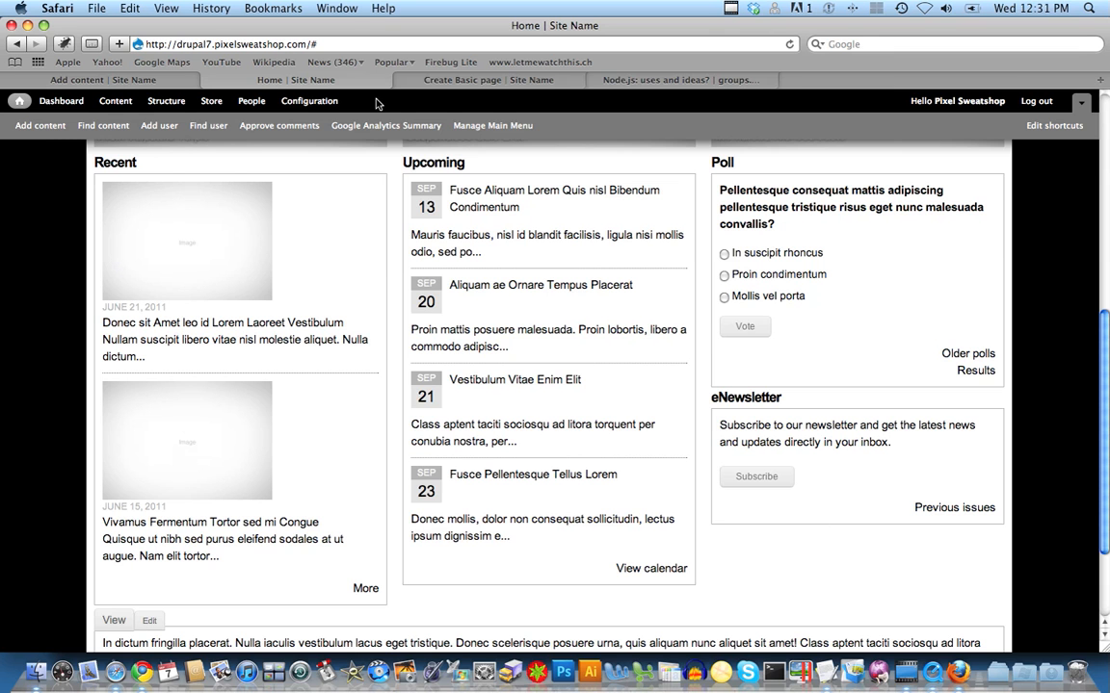
{"action": "left_click", "coordinate": [462, 83]}
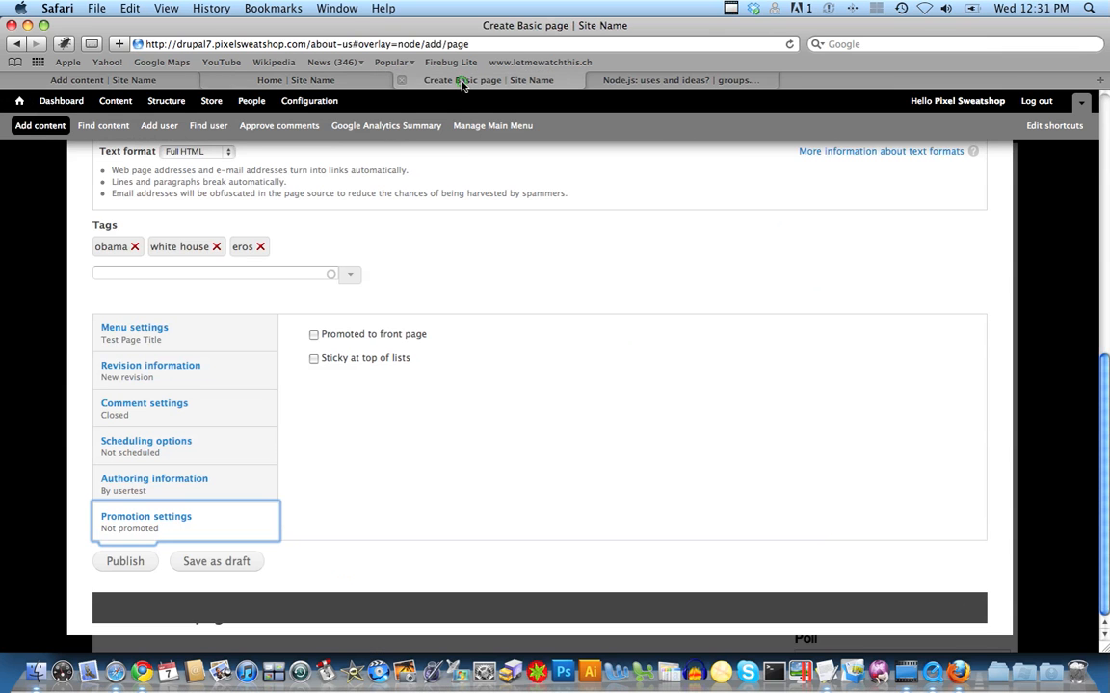
Publish the new Basic page without promoting it to the front page or making it sticky
{"action": "left_click_drag", "start_coordinate": [1105, 393], "coordinate": [1104, 434]}
{"action": "left_click", "coordinate": [484, 593]}
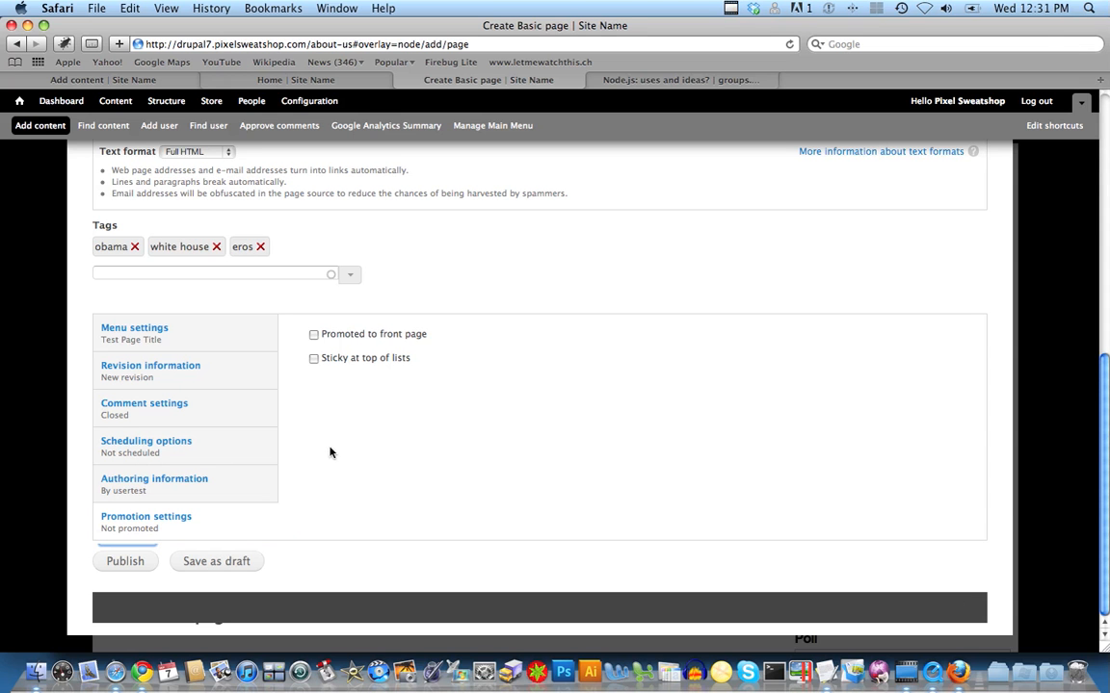
{"action": "left_click", "coordinate": [124, 560]}
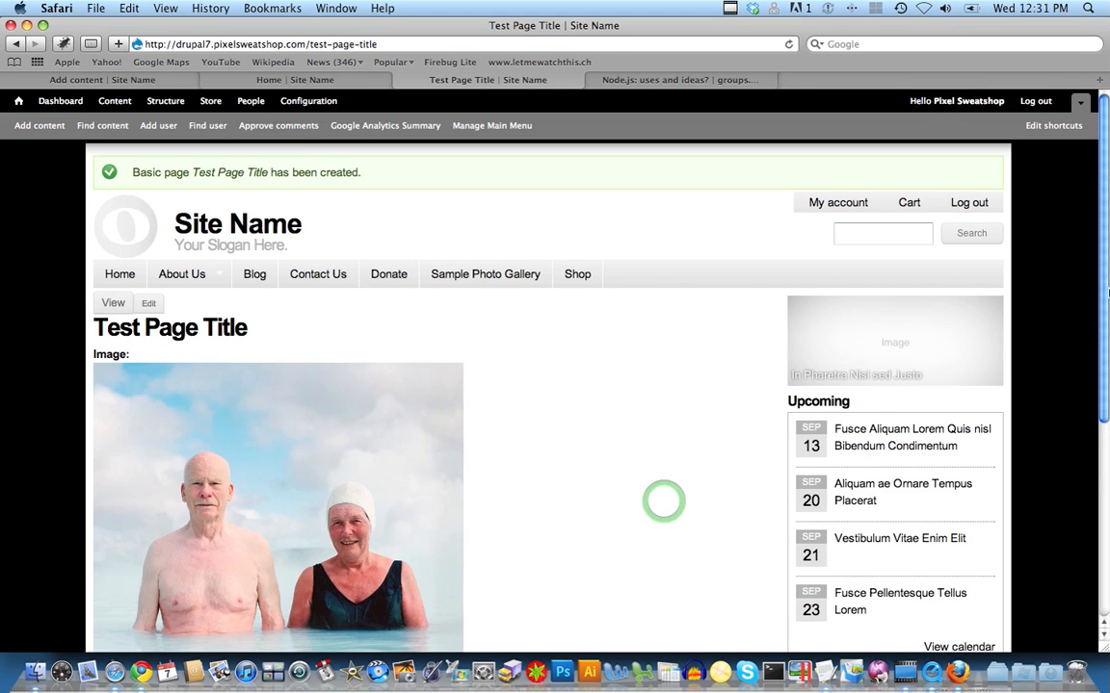
Look over the published page's image, body text and tags
{"action": "scroll", "coordinate": [663, 502], "scroll_direction": "down", "scroll_amount": 3}
{"action": "left_click", "coordinate": [218, 468]}
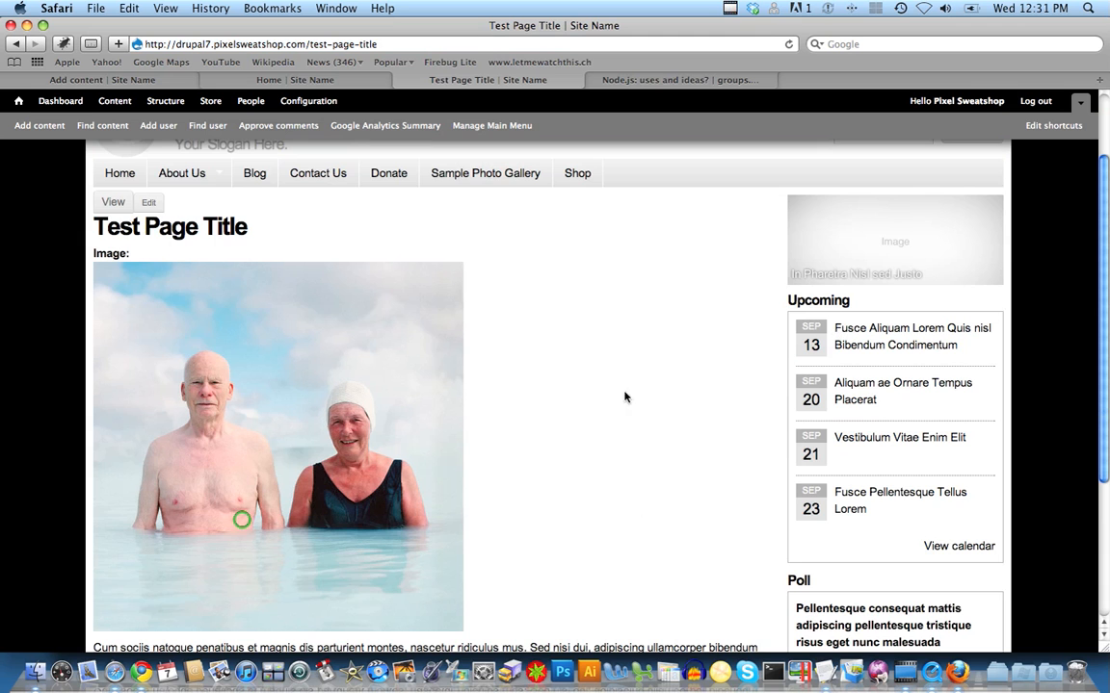
{"action": "scroll", "coordinate": [217, 469], "scroll_direction": "down", "scroll_amount": 6}
{"action": "left_click_drag", "start_coordinate": [435, 533], "coordinate": [69, 453]}
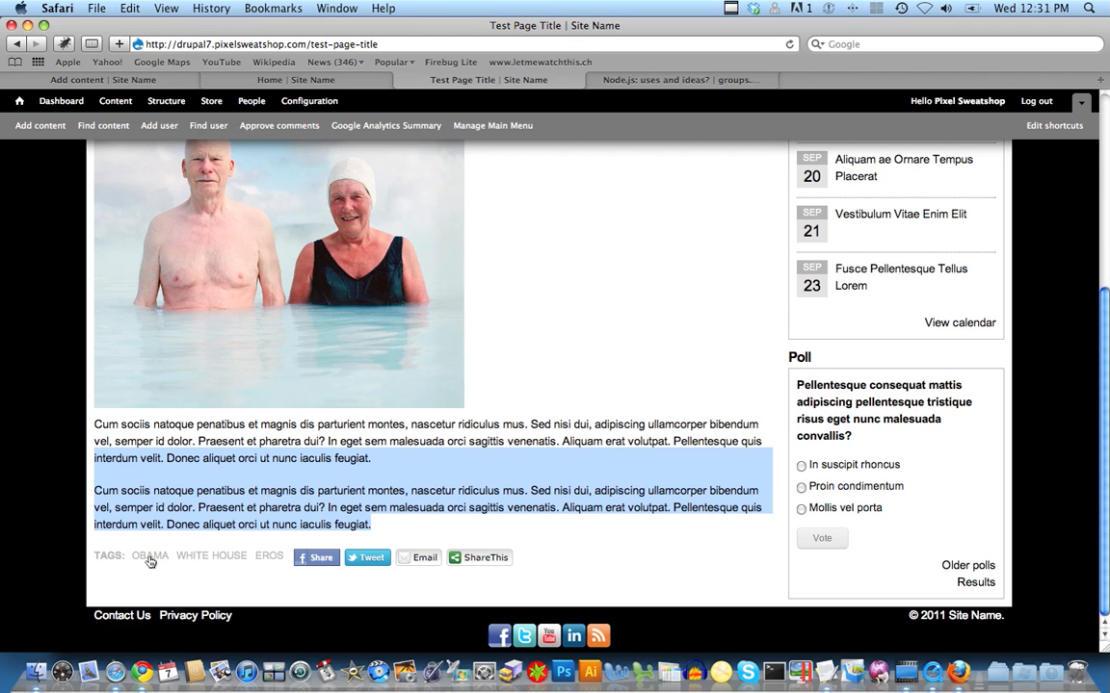
Look through the content listed under the eros tag, and return to the published test page
{"action": "left_click", "coordinate": [267, 558]}
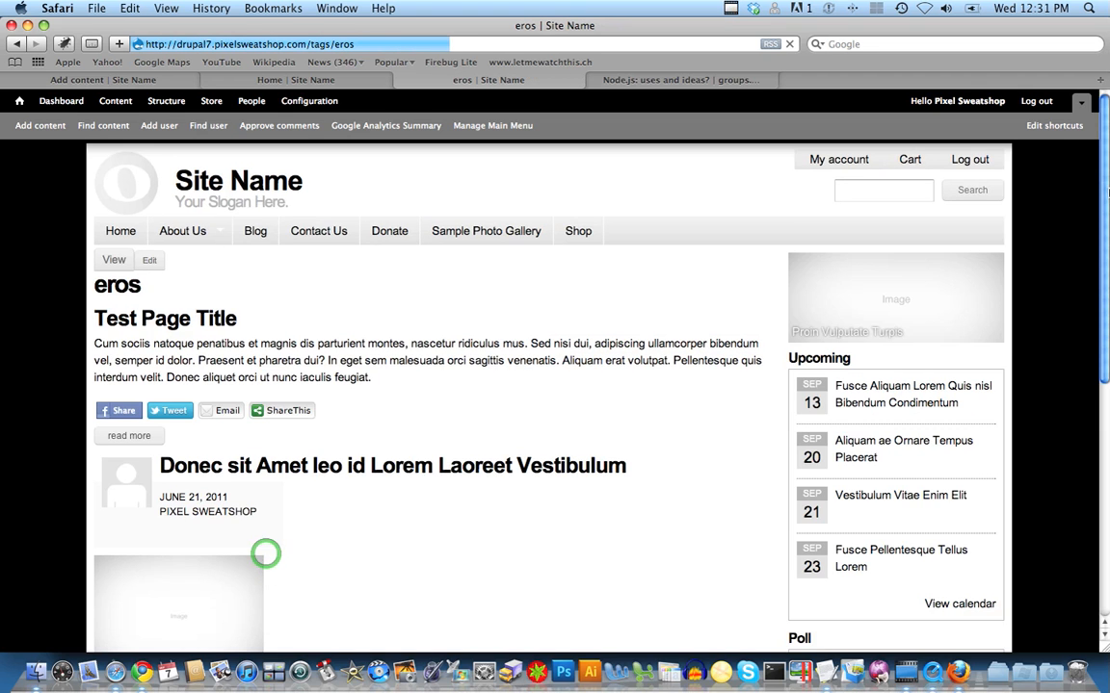
{"action": "scroll", "coordinate": [267, 557], "scroll_direction": "down", "scroll_amount": 5}
{"action": "left_click_drag", "start_coordinate": [1108, 345], "coordinate": [1108, 310]}
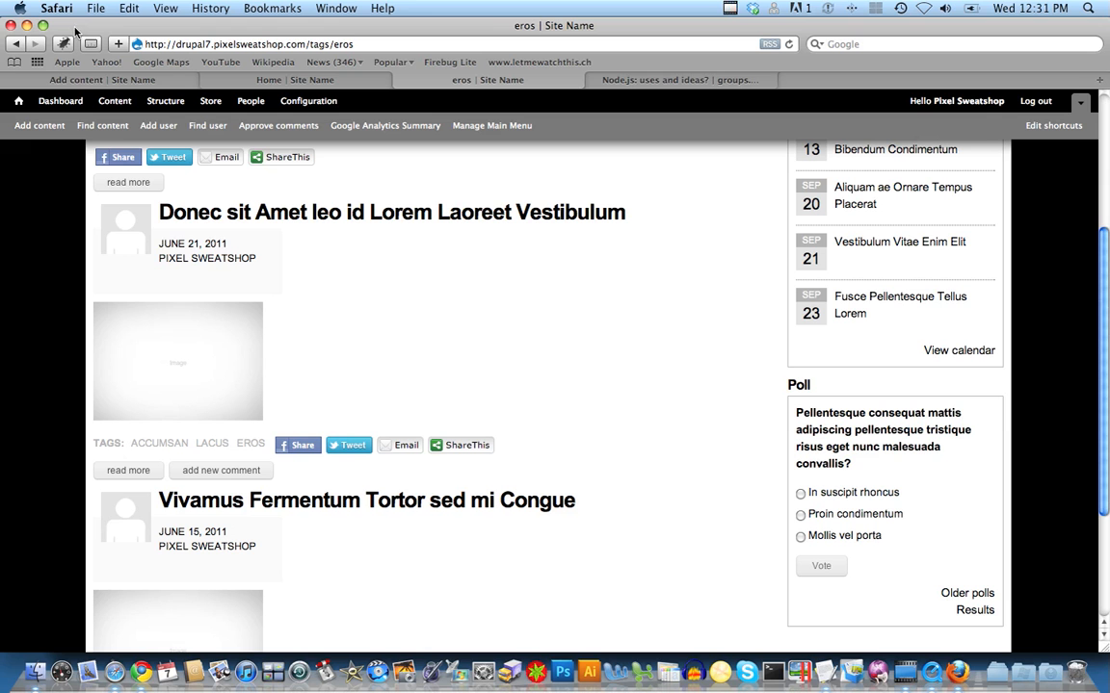
{"action": "left_click", "coordinate": [14, 46]}
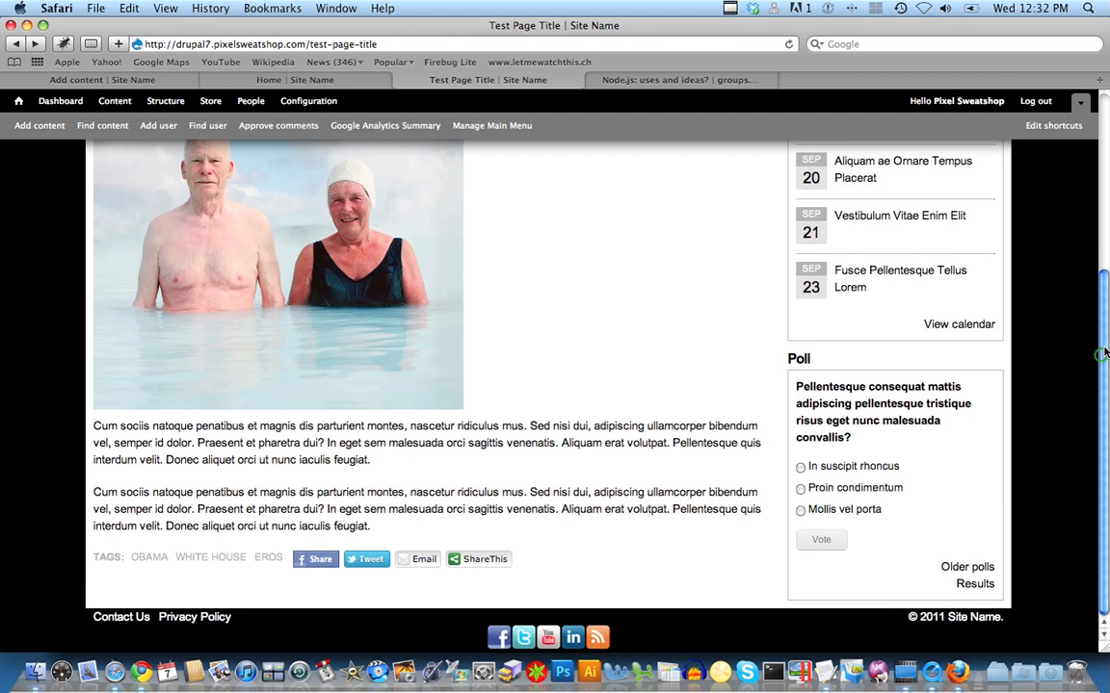
Open the published page for editing and enter "Fixed Typo" as its revision log message
{"action": "scroll", "coordinate": [1104, 354], "scroll_direction": "up", "scroll_amount": 5}
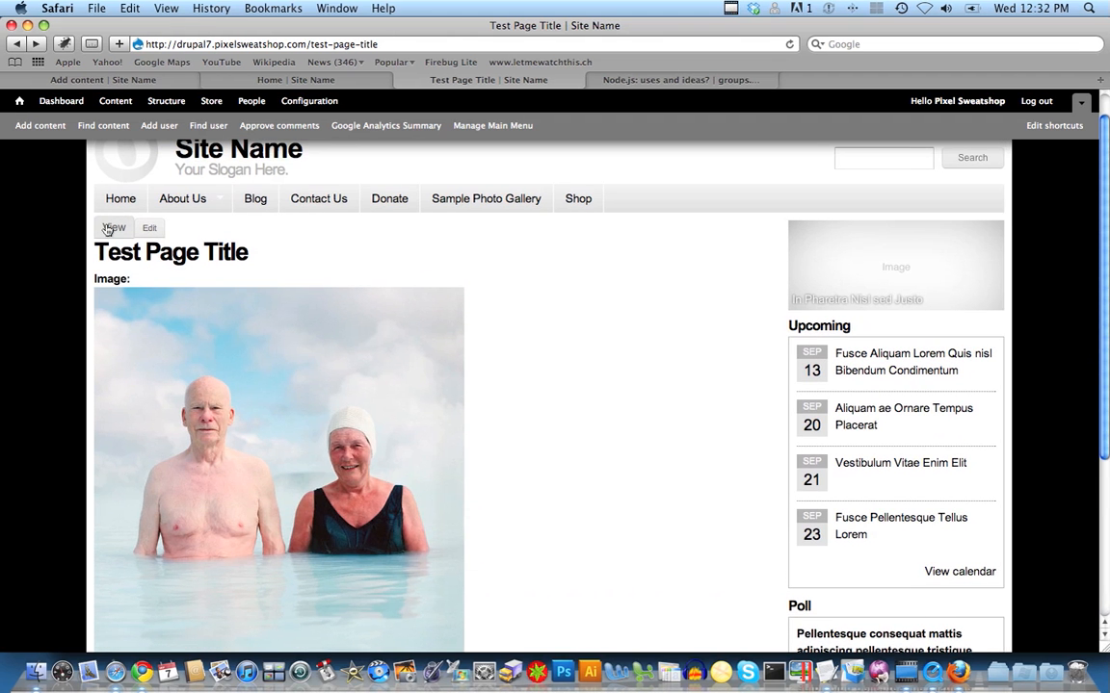
{"action": "left_click", "coordinate": [149, 228]}
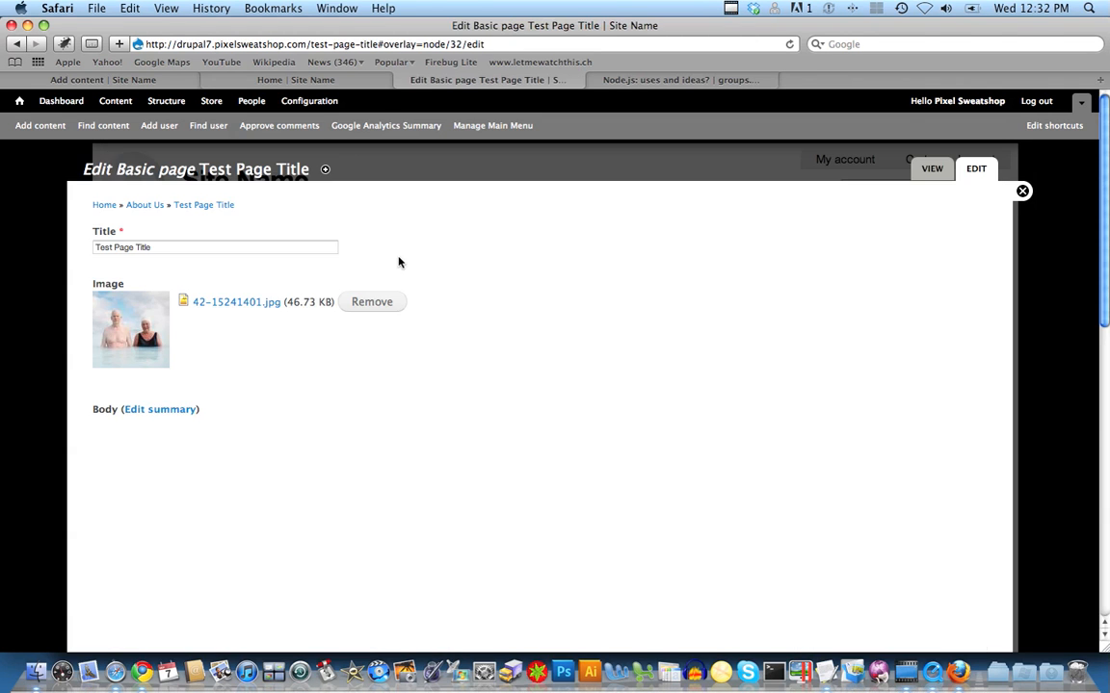
{"action": "left_click", "coordinate": [491, 379]}
{"action": "scroll", "coordinate": [490, 379], "scroll_direction": "down", "scroll_amount": 10}
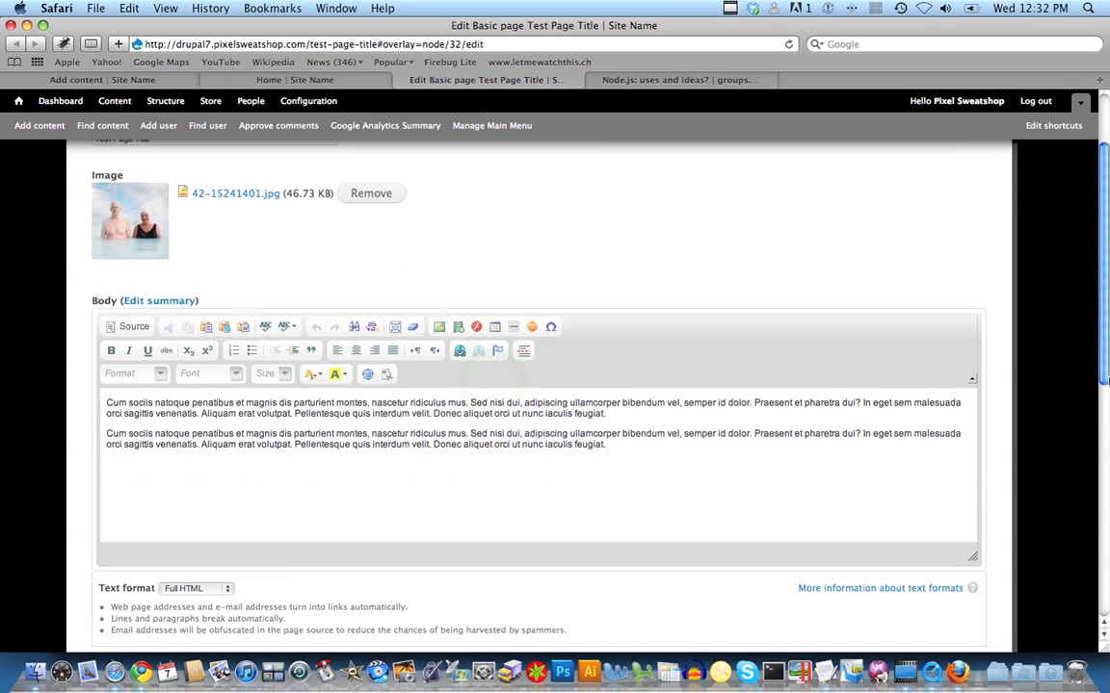
{"action": "scroll", "coordinate": [1105, 462], "scroll_direction": "down", "scroll_amount": 3}
{"action": "left_click", "coordinate": [974, 503]}
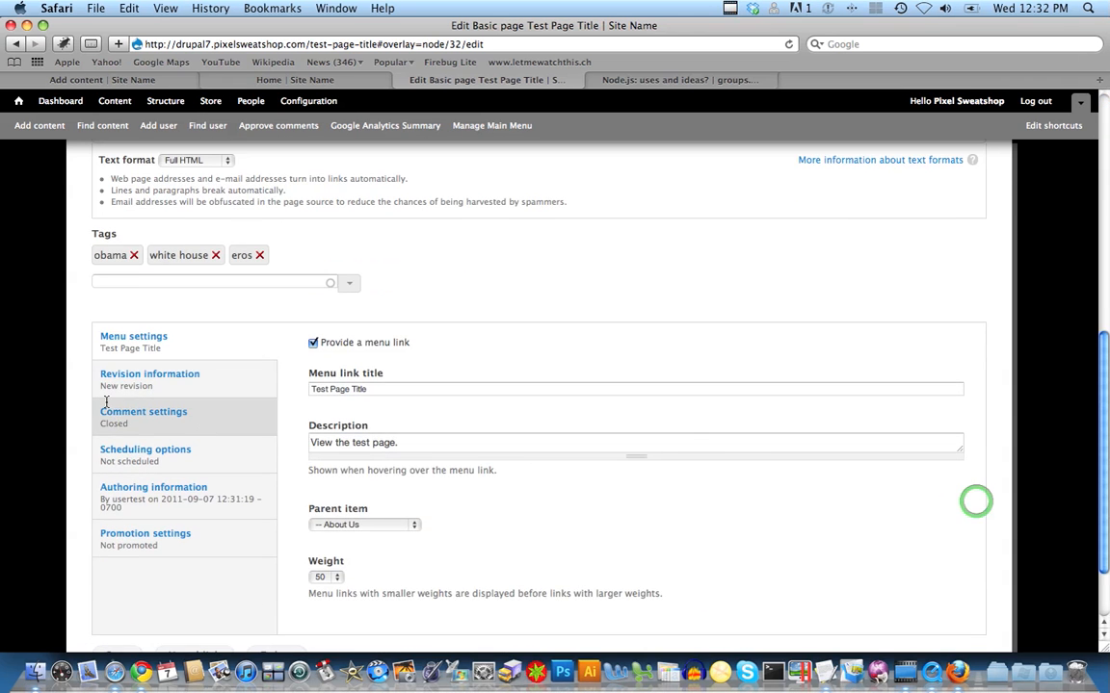
{"action": "left_click", "coordinate": [169, 387]}
{"action": "left_click", "coordinate": [371, 394]}
{"action": "type", "text": "Fixed "}
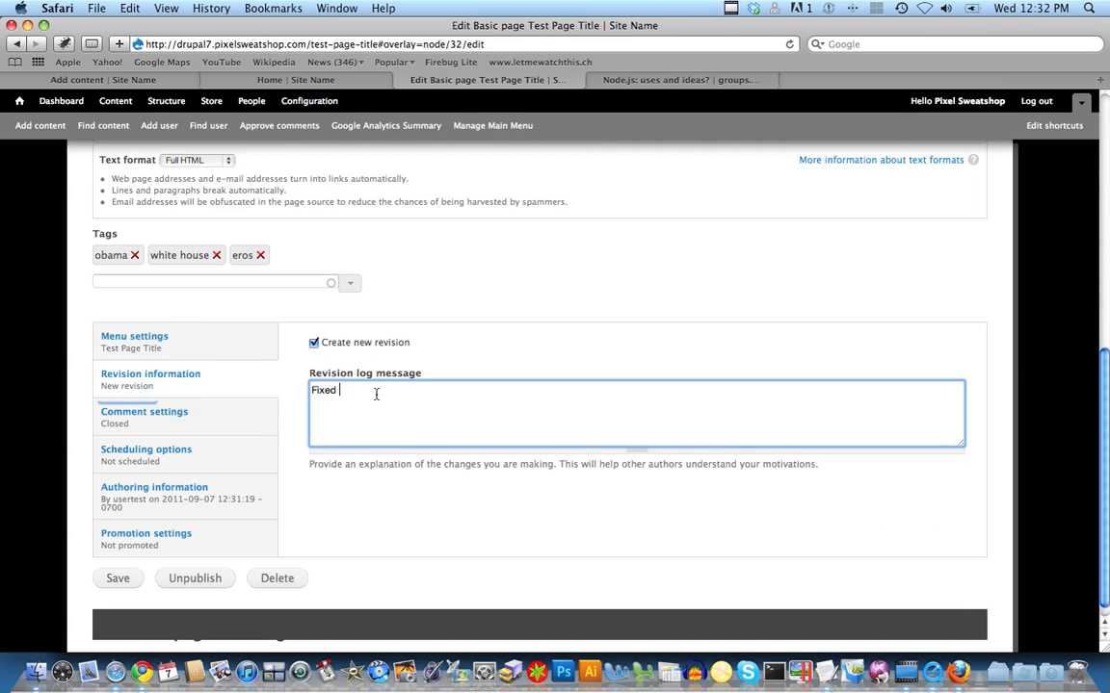
{"action": "type", "text": "Typo"}
Change the last word of the body's second paragraph to "feugiated"
{"action": "left_click_drag", "start_coordinate": [1103, 391], "coordinate": [1102, 192]}
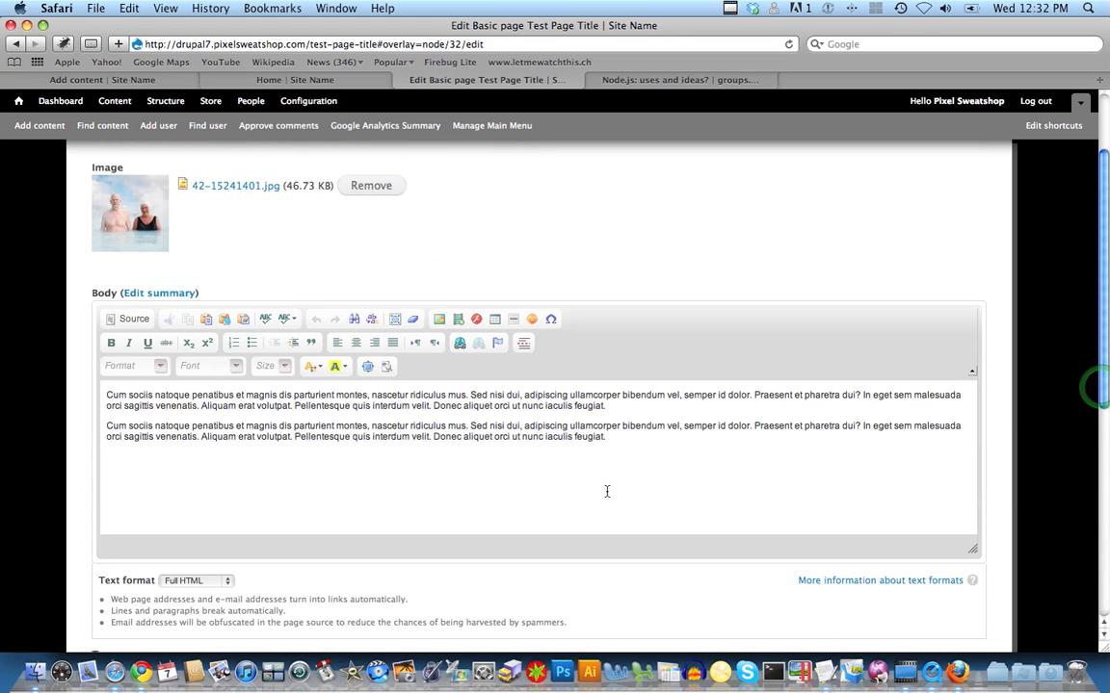
{"action": "left_click", "coordinate": [603, 437]}
{"action": "type", "text": "ed"}
{"action": "left_click", "coordinate": [838, 440]}
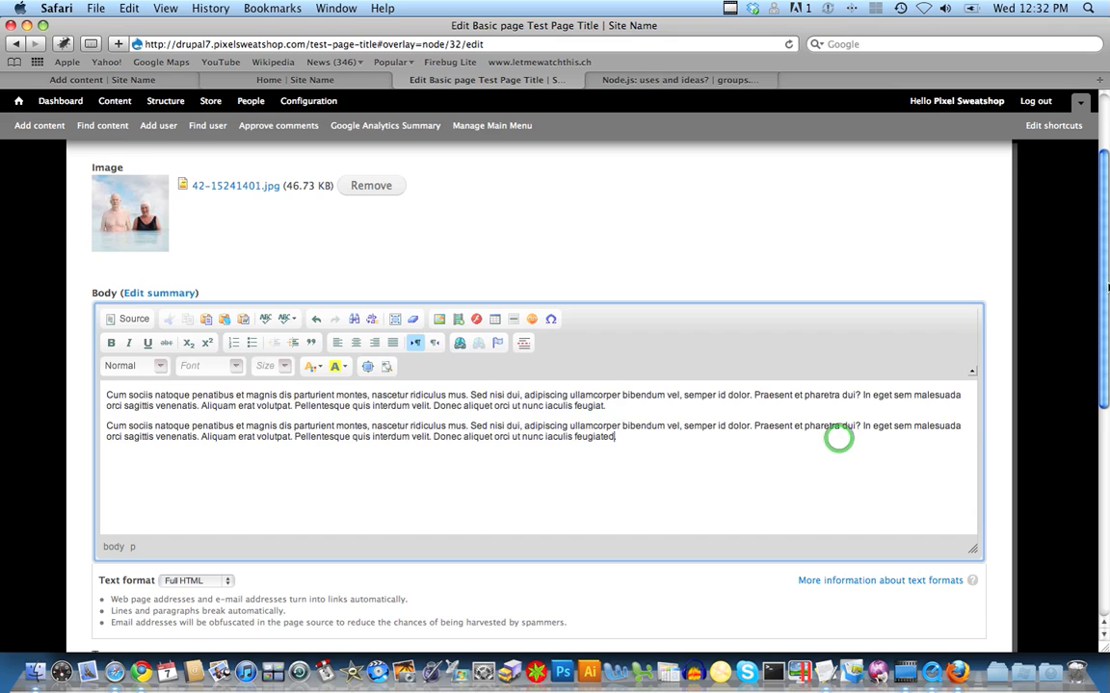
{"action": "scroll", "coordinate": [838, 441], "scroll_direction": "down", "scroll_amount": 5}
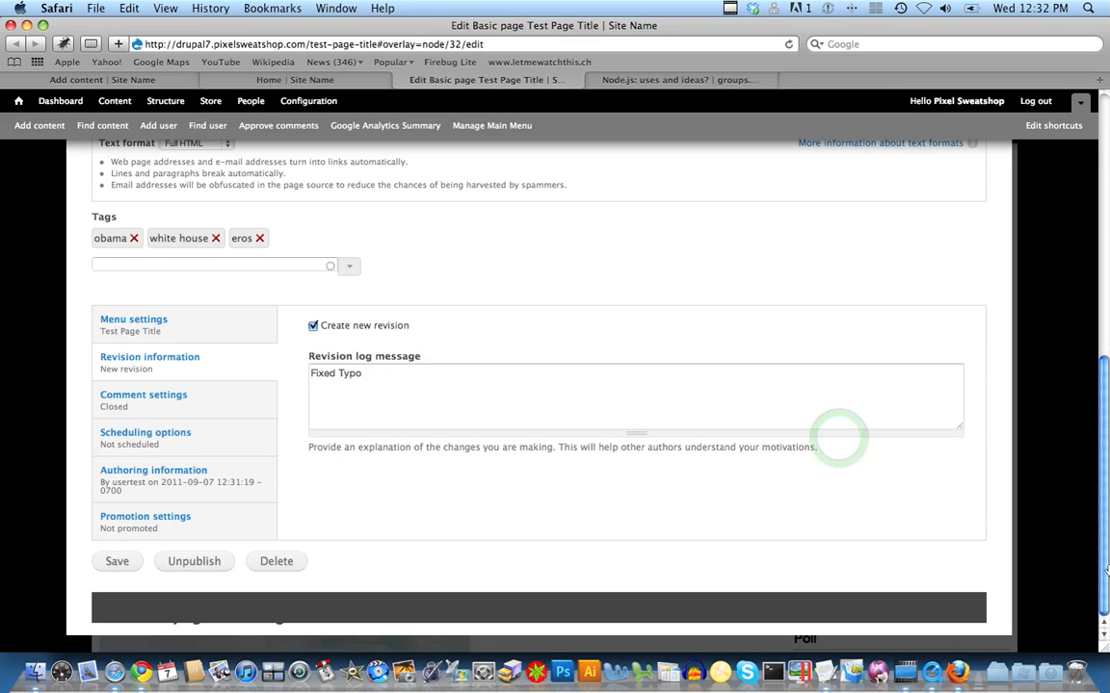
Save the edited page and open its list of revisions
{"action": "left_click", "coordinate": [113, 562]}
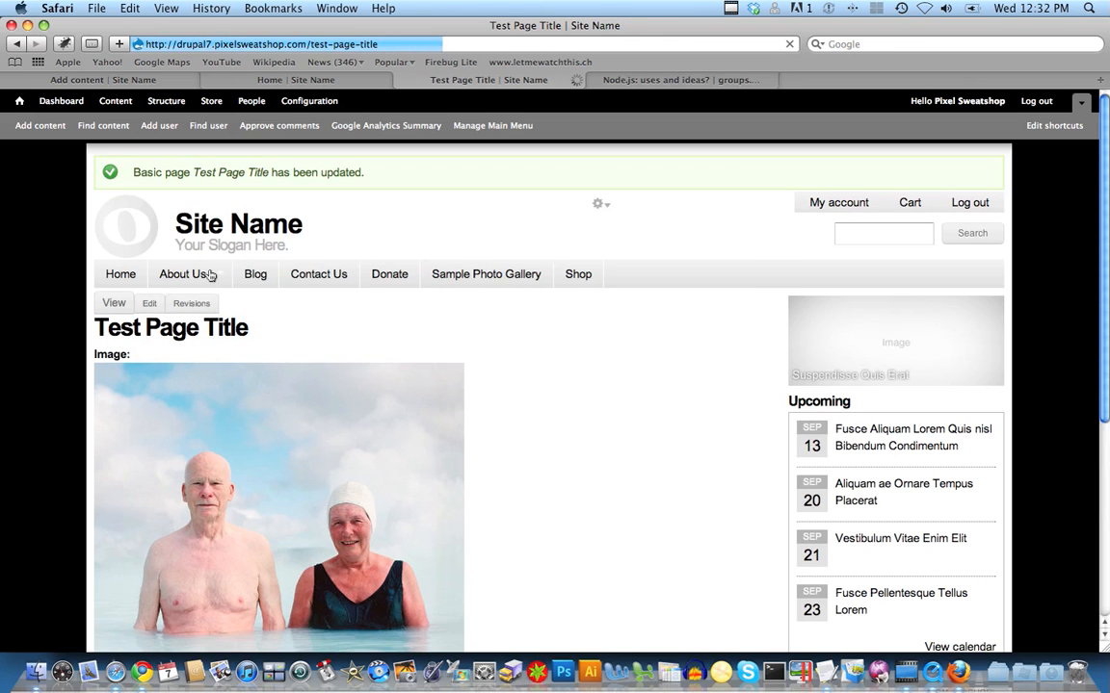
{"action": "left_click", "coordinate": [188, 304]}
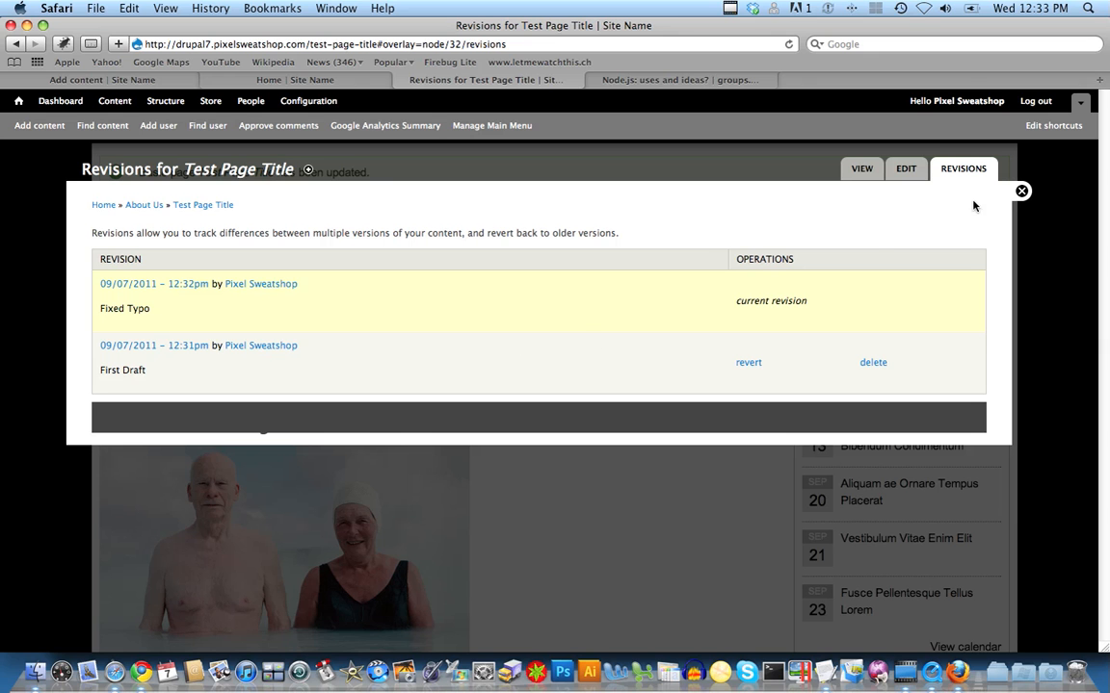
Open the test page for editing and look over its image and body fields
{"action": "left_click", "coordinate": [897, 169]}
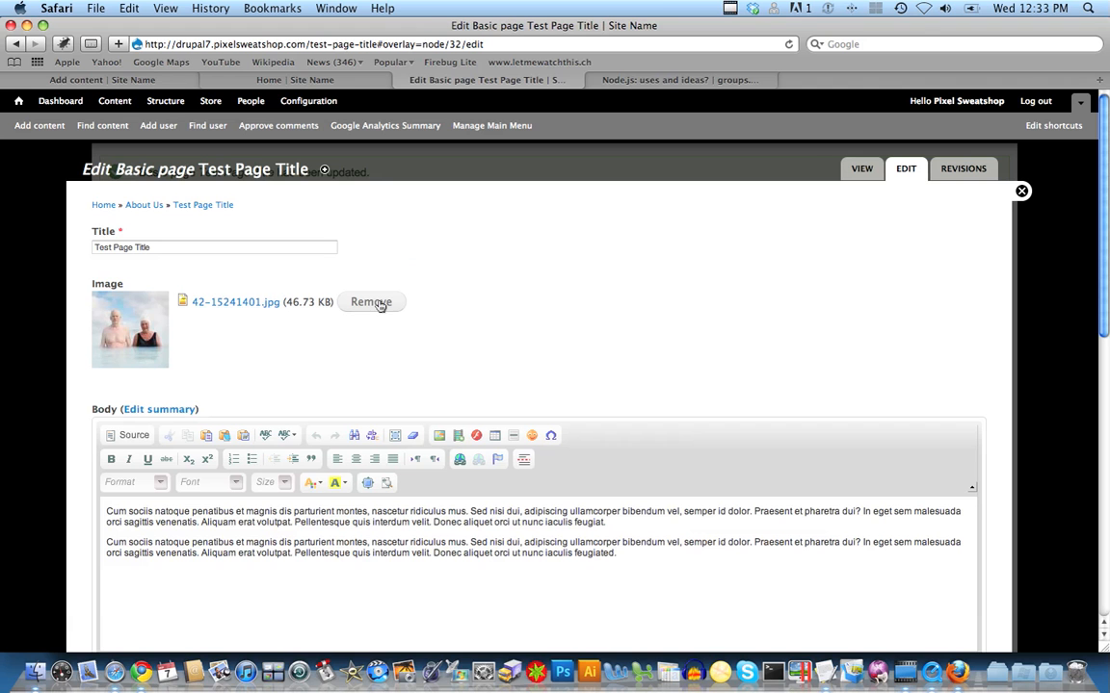
{"action": "left_click", "coordinate": [377, 302]}
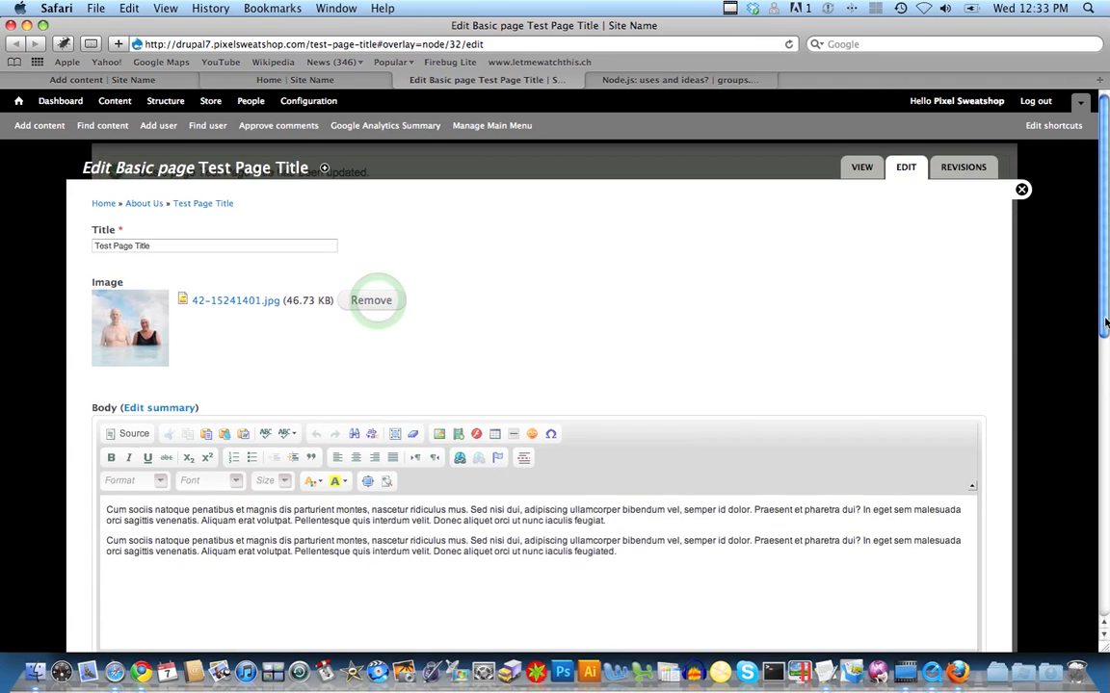
{"action": "scroll", "coordinate": [289, 328], "scroll_direction": "down", "scroll_amount": 3}
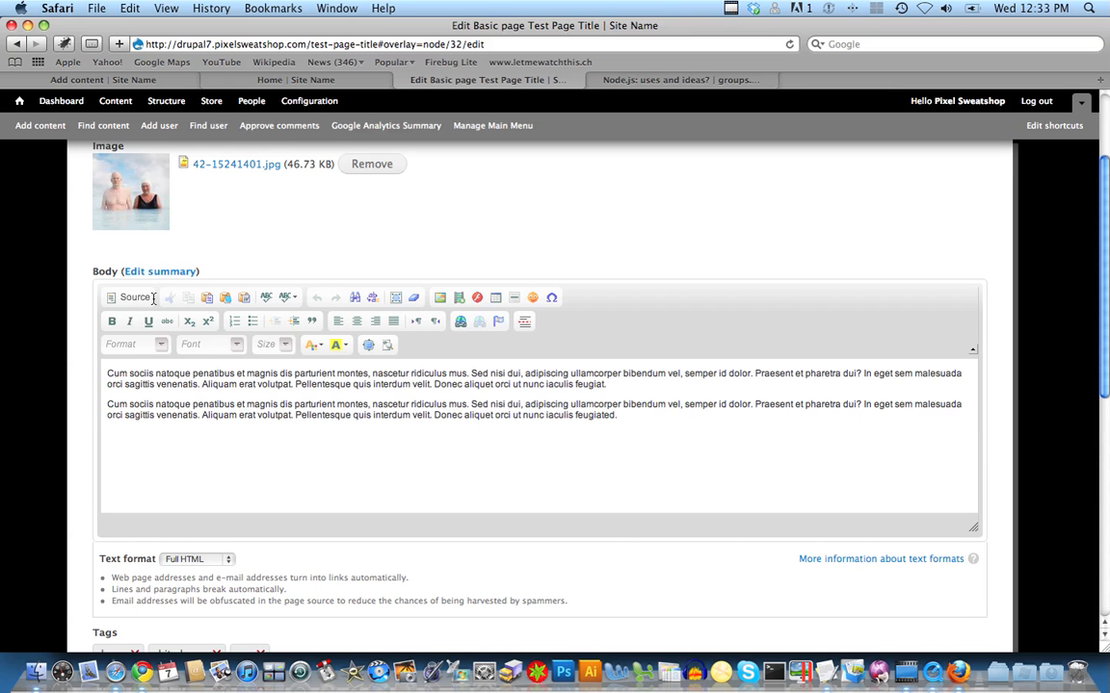
{"action": "left_click", "coordinate": [110, 373]}
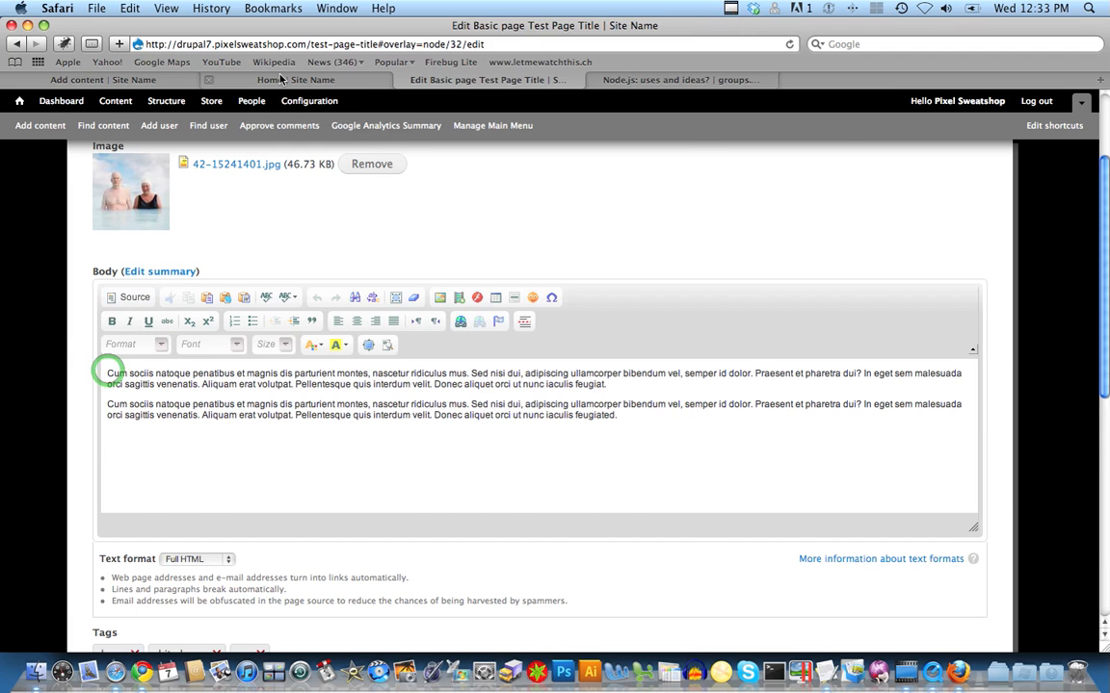
Check the teaser text of the first item under Recent on the site's home page
{"action": "left_click", "coordinate": [280, 80]}
{"action": "left_click_drag", "start_coordinate": [91, 318], "coordinate": [173, 366]}
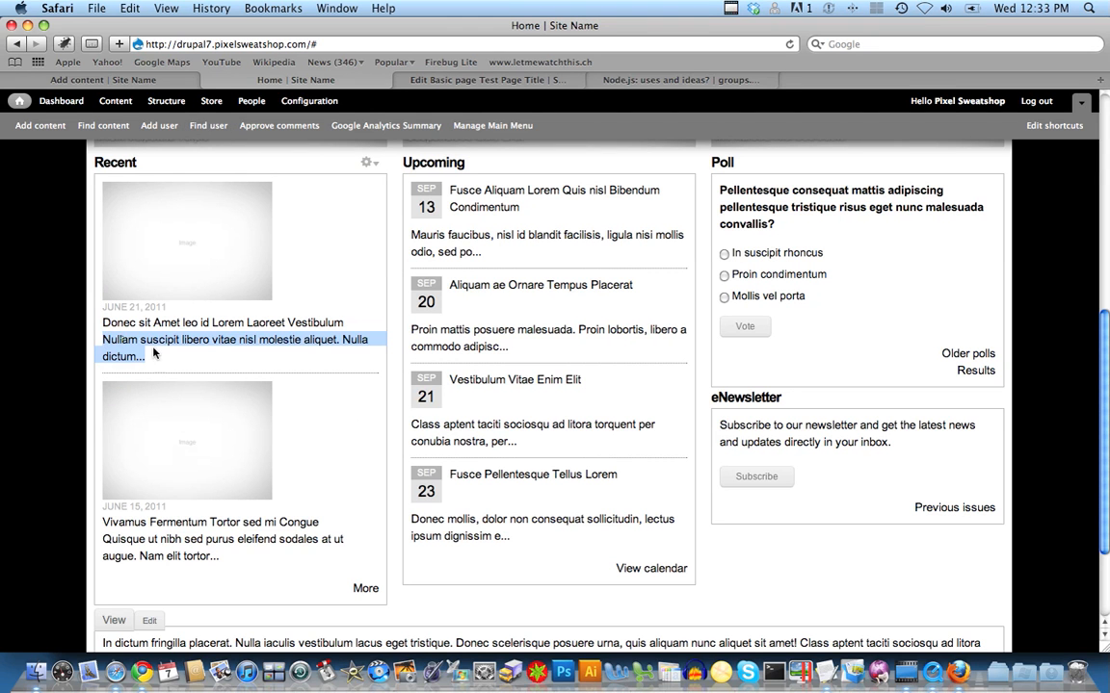
{"action": "left_click", "coordinate": [144, 351]}
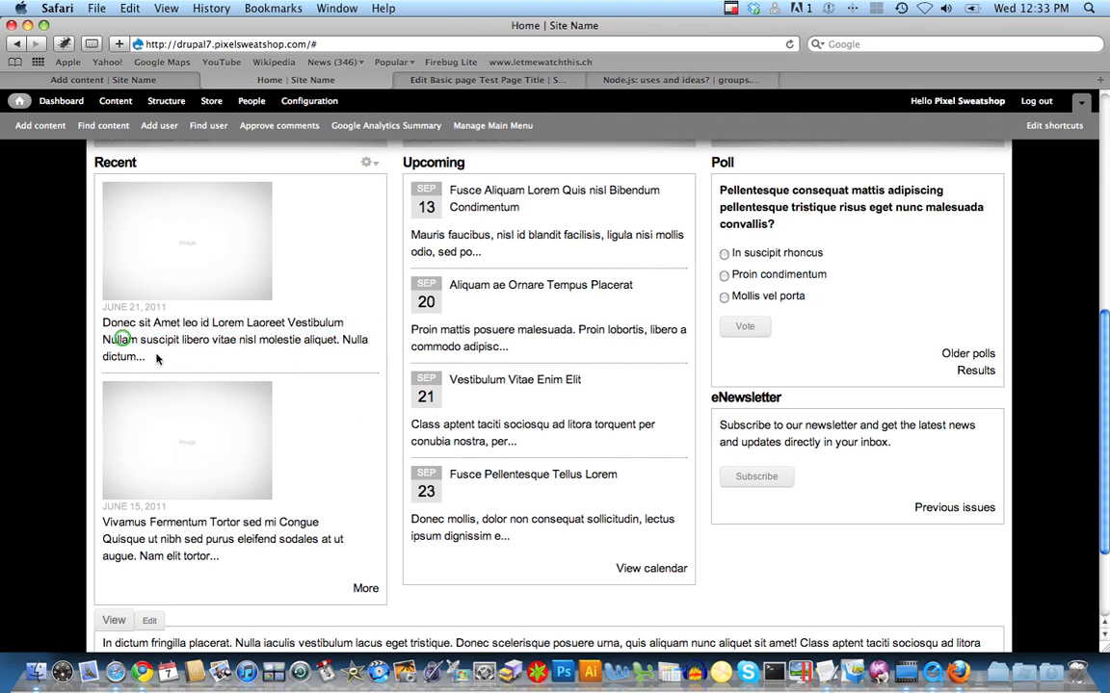
Show the test page's summary field and fill it with the body's first paragraph, shortened to end at "Sed nisi dui."
{"action": "left_click", "coordinate": [420, 82]}
{"action": "left_click", "coordinate": [164, 273]}
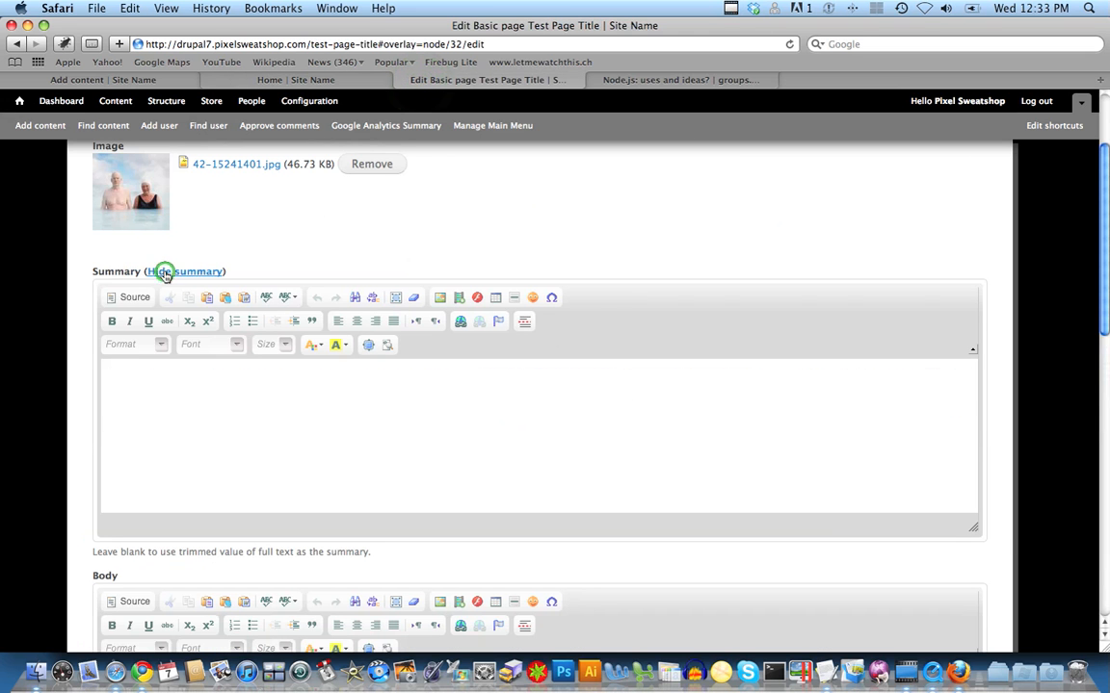
{"action": "left_click", "coordinate": [232, 402]}
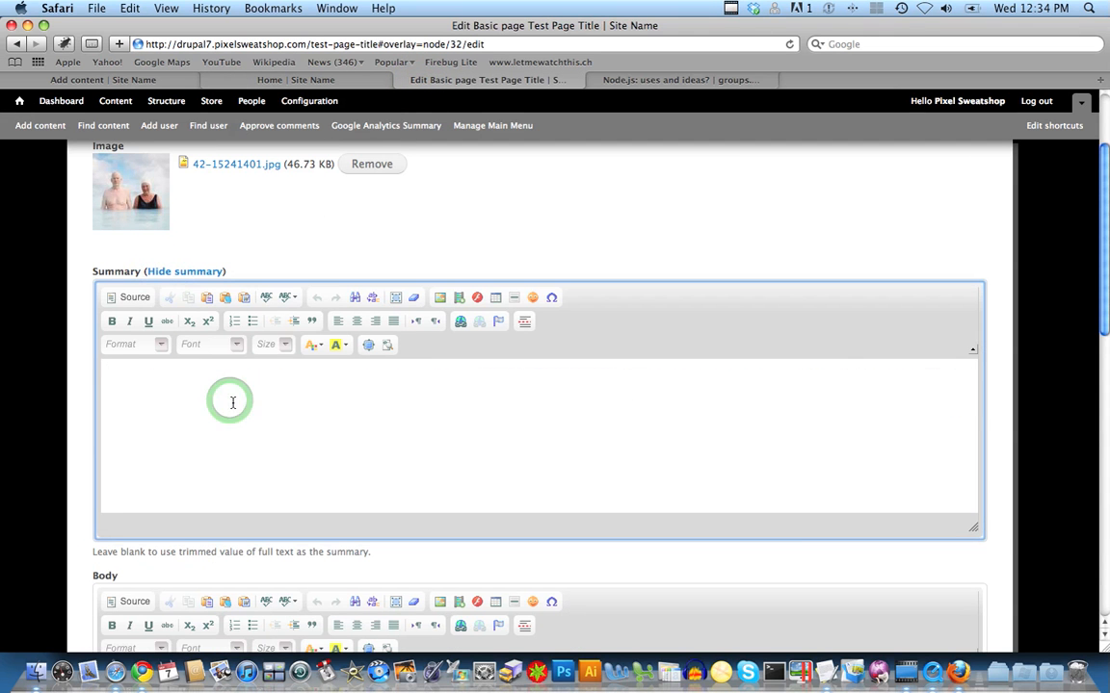
{"action": "type", "text": "Cum sociis natoque penatibus et magnis dis parturient montes, nascetur ridiculus mus. Sed nisi dui, adipiscing ullamcorper bibendum vel, semper id dolor. Praesent et pharetra dui? In eget sem malesuada orci sagittis venenatis. Aliquam erat volutpat. Pellentesque quis interdum velit. Donec aliquet orci ut nunc iaculis feugiat."}
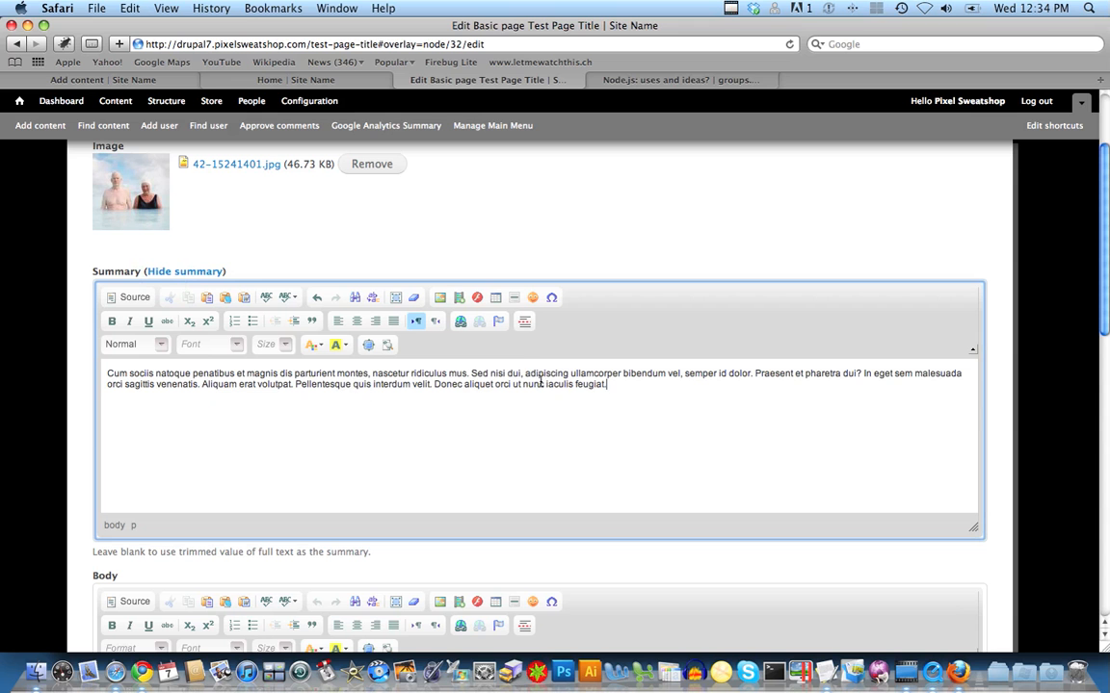
{"action": "left_click_drag", "start_coordinate": [520, 377], "coordinate": [624, 390]}
{"action": "type", "text": ". Sed nisi dui."}
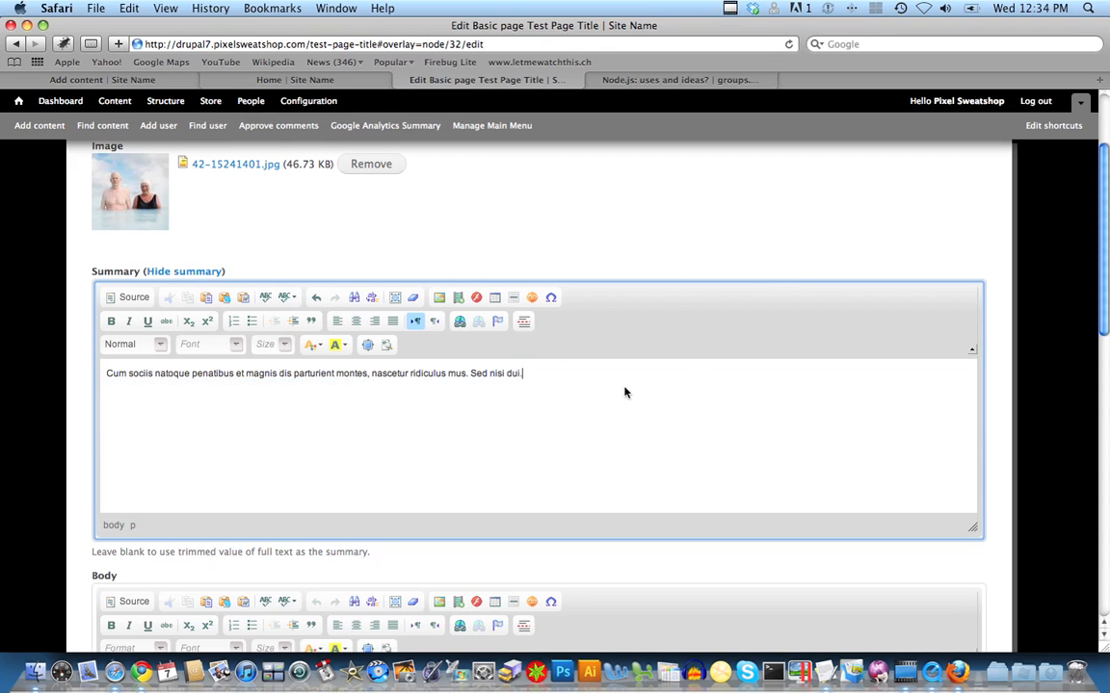
Hide the summary field of the test page and review the tags and menu settings below the body
{"action": "scroll", "coordinate": [1016, 286], "scroll_direction": "down", "scroll_amount": 1}
{"action": "left_click_drag", "start_coordinate": [1108, 259], "coordinate": [1108, 228]}
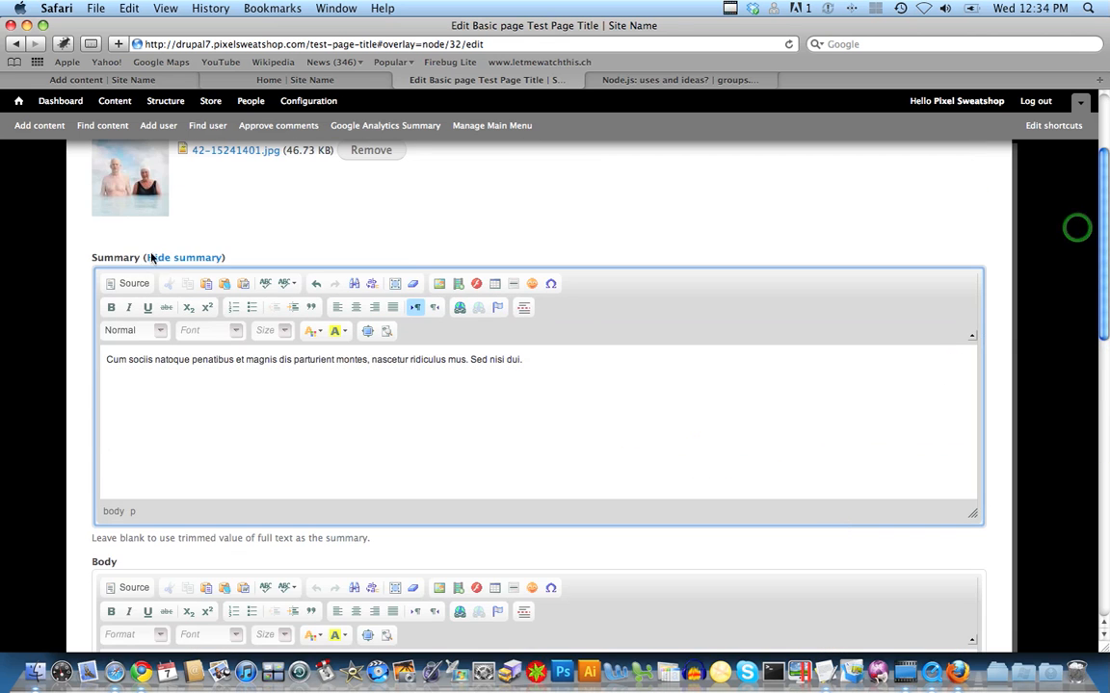
{"action": "left_click", "coordinate": [152, 257]}
{"action": "left_click_drag", "start_coordinate": [1108, 308], "coordinate": [1107, 395]}
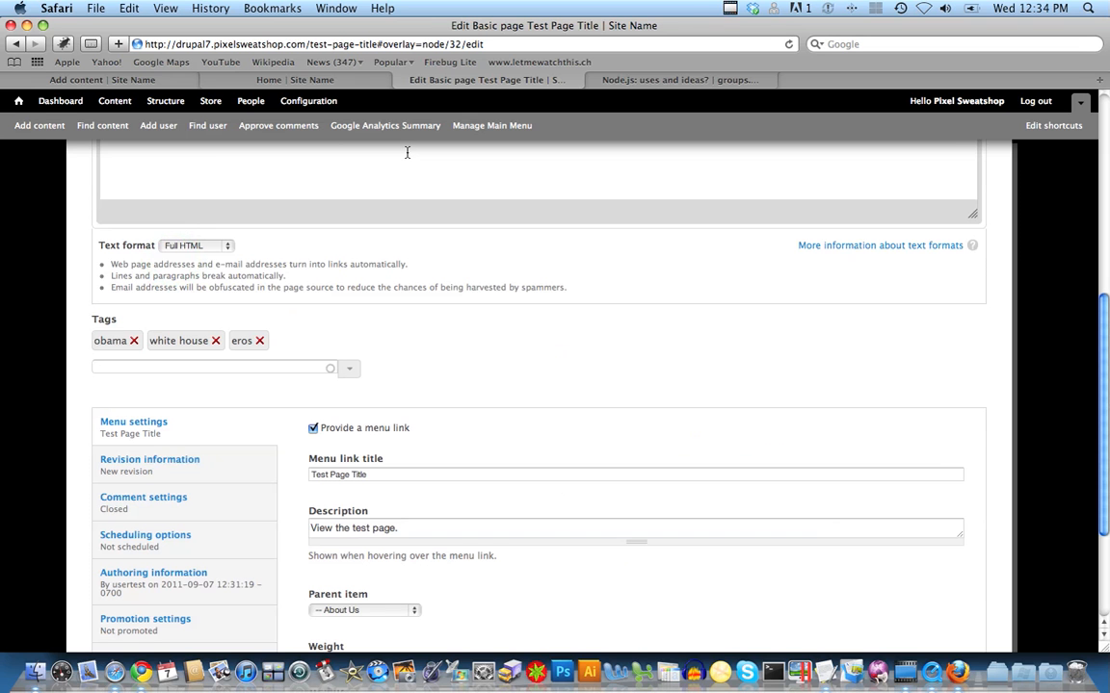
Reload the site's home page and examine its main menu around About Us
{"action": "left_click", "coordinate": [306, 82]}
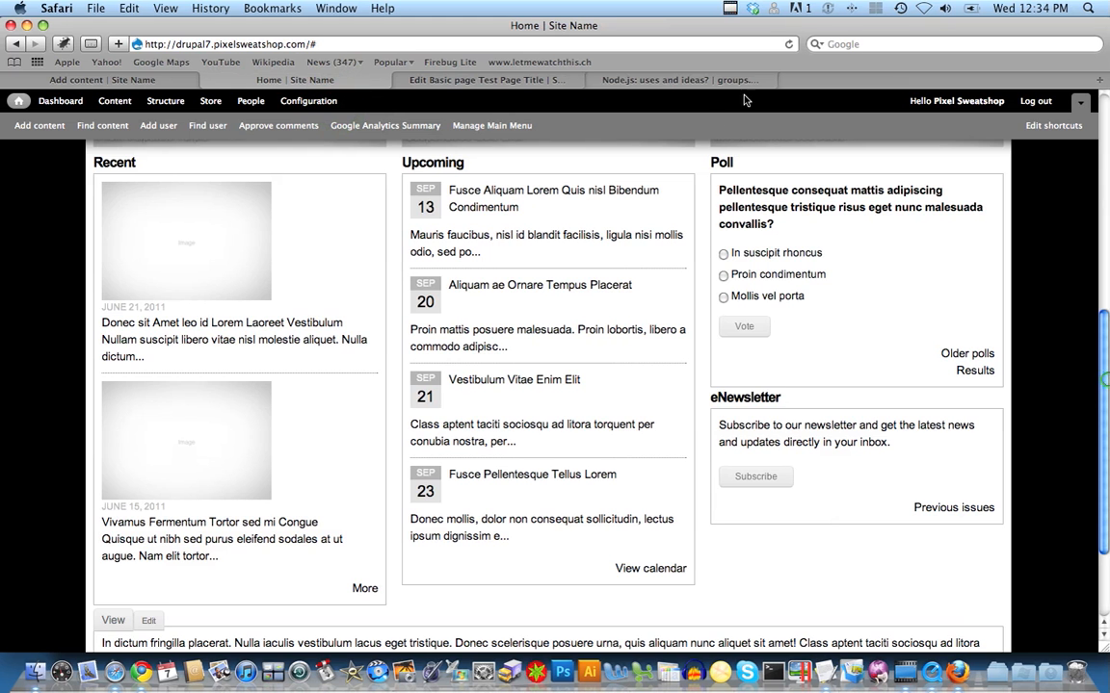
{"action": "left_click", "coordinate": [788, 44]}
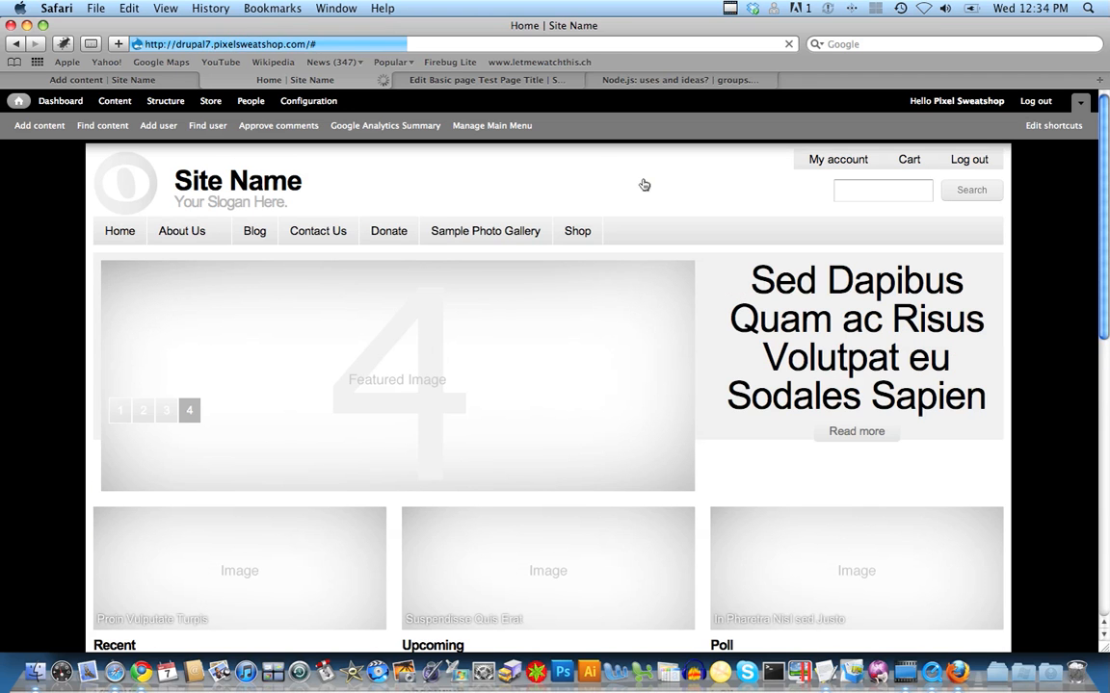
{"action": "mouse_move", "coordinate": [176, 219]}
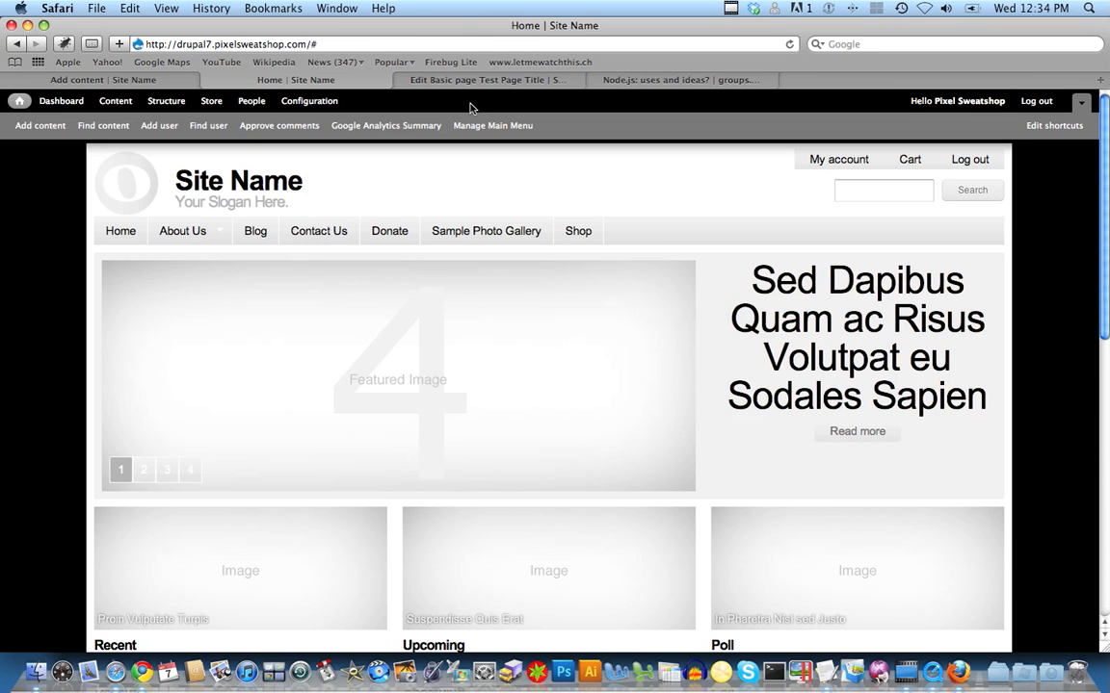
Return to the test page's edit form and review it from the title down to the body
{"action": "left_click", "coordinate": [450, 81]}
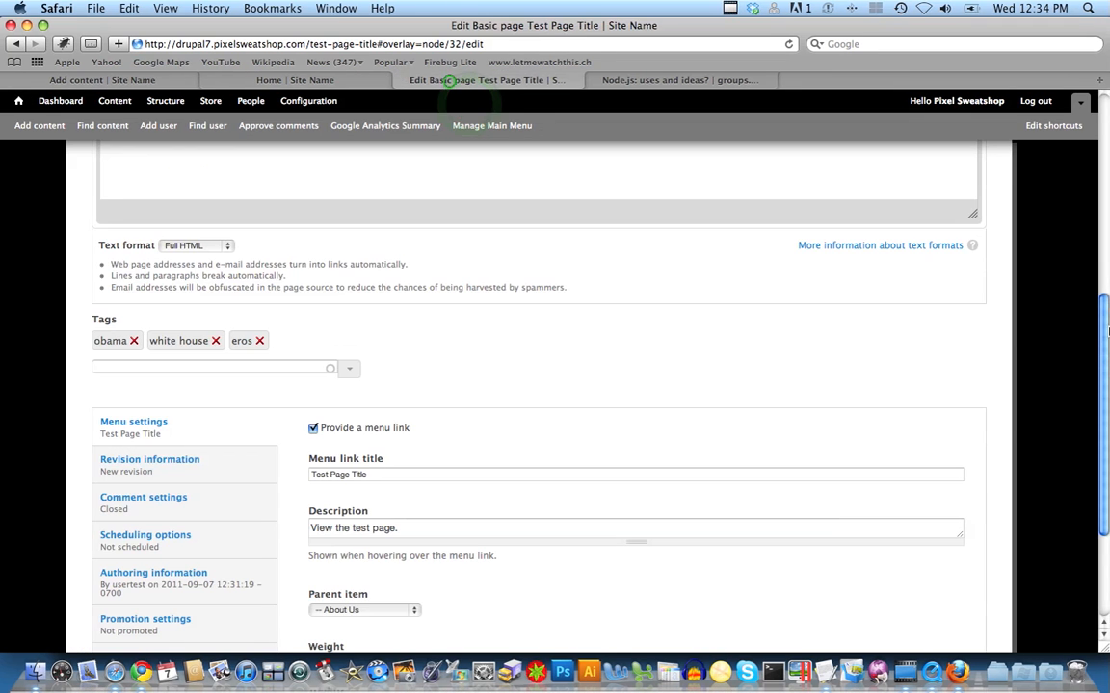
{"action": "left_click_drag", "start_coordinate": [1107, 332], "coordinate": [1107, 142]}
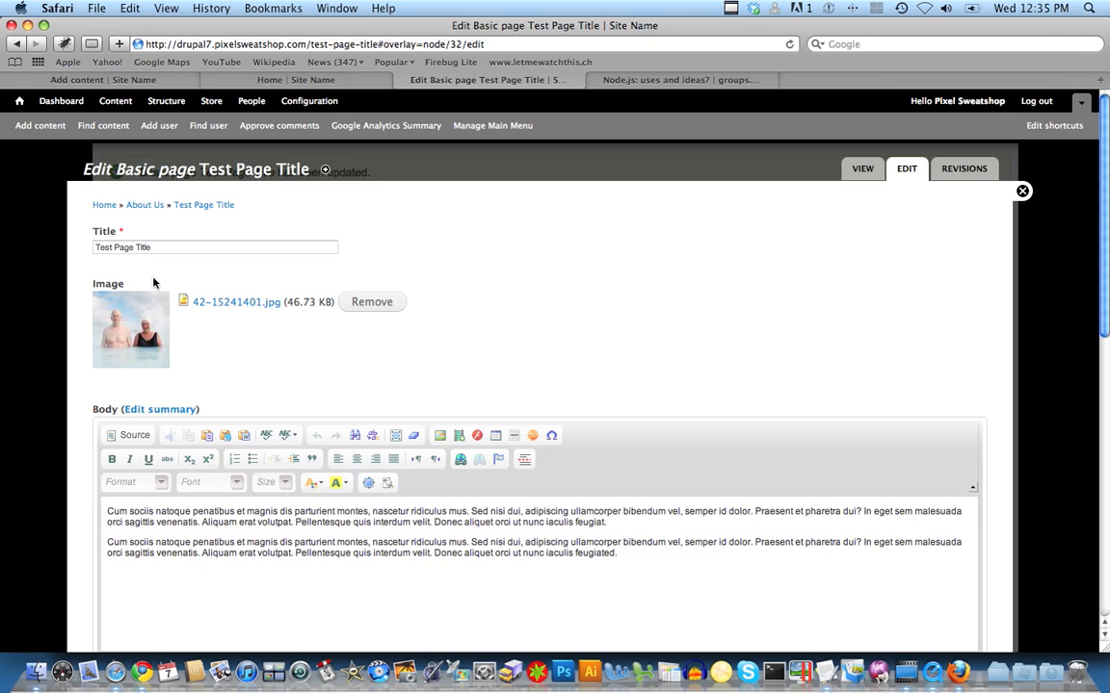
{"action": "mouse_move", "coordinate": [1106, 282]}
{"action": "left_mouse_down"}
{"action": "mouse_move", "coordinate": [1107, 306]}
{"action": "mouse_move", "coordinate": [1106, 274]}
{"action": "left_mouse_up"}
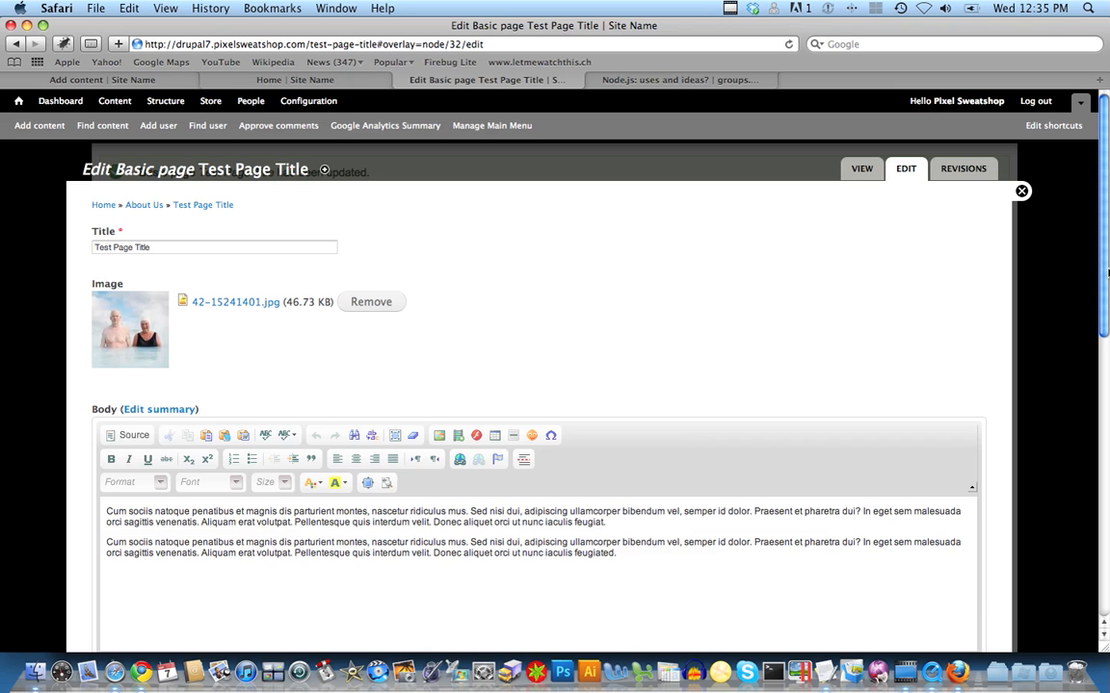
Examine the home page's featured slideshow, image blocks, and Recent, Upcoming, Poll and eNewsletter blocks
{"action": "left_click", "coordinate": [294, 80]}
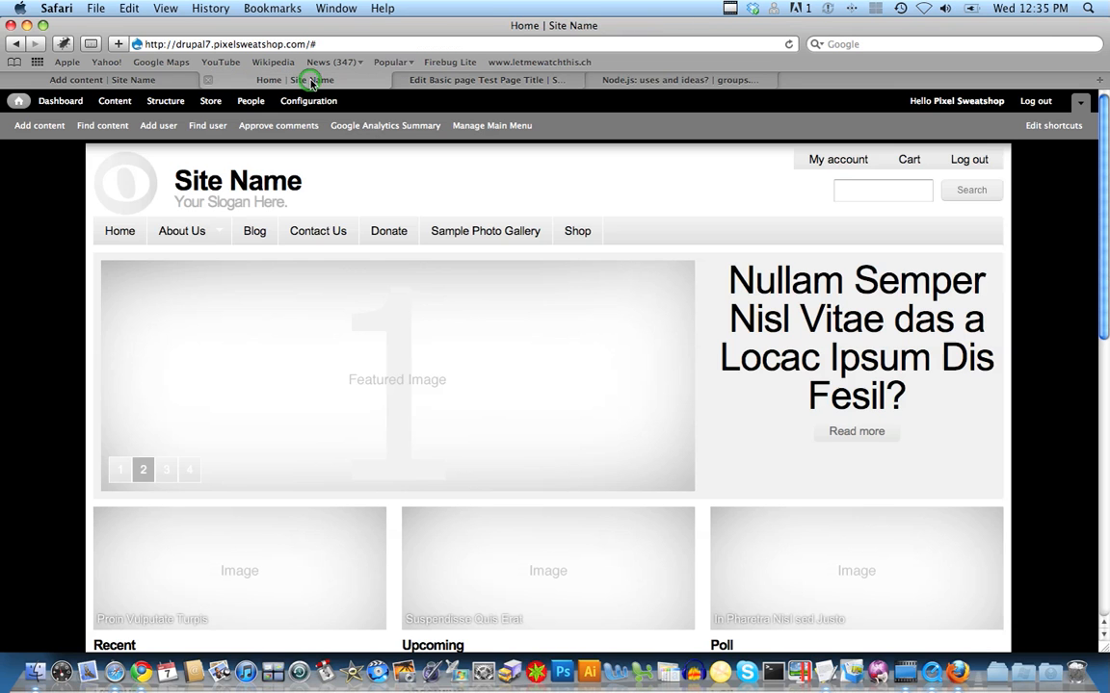
{"action": "left_click", "coordinate": [669, 180]}
{"action": "left_click_drag", "start_coordinate": [1103, 247], "coordinate": [1108, 496]}
{"action": "mouse_move", "coordinate": [345, 226]}
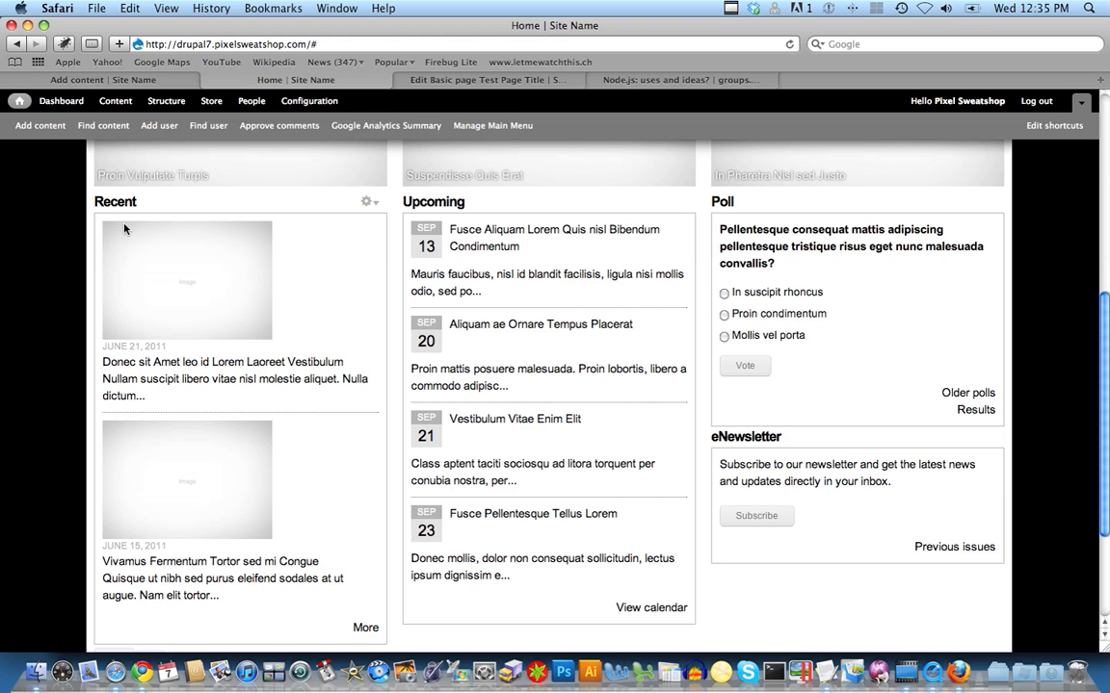
{"action": "left_click_drag", "start_coordinate": [1102, 301], "coordinate": [1102, 210]}
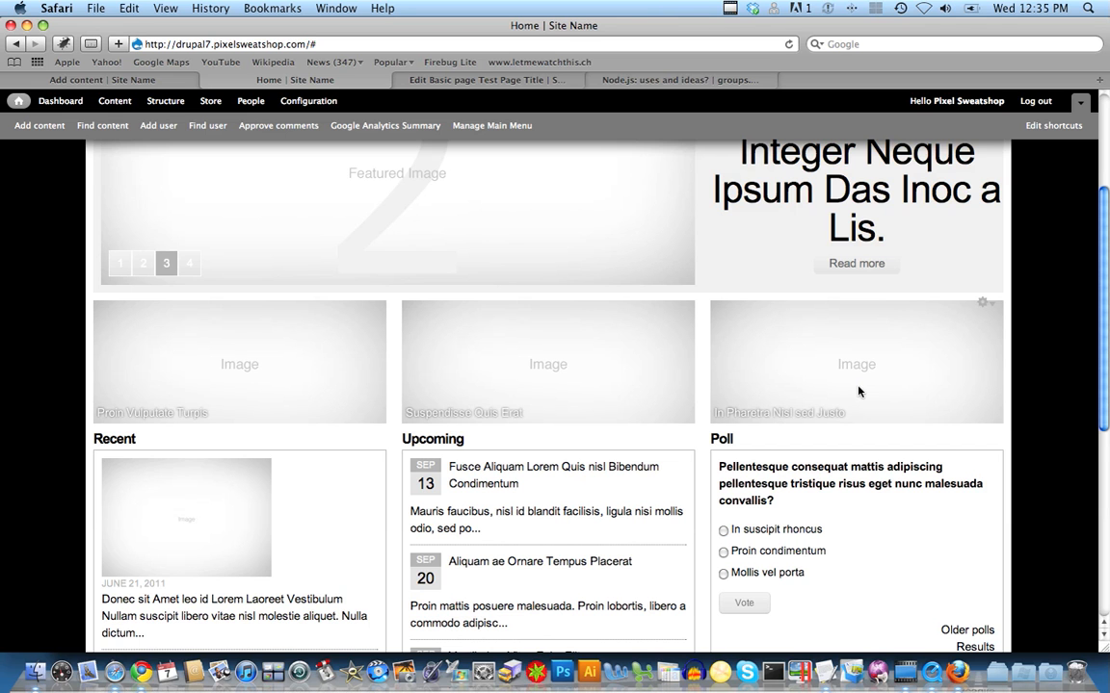
{"action": "left_click", "coordinate": [858, 388]}
{"action": "scroll", "coordinate": [1107, 275], "scroll_direction": "down", "scroll_amount": 1}
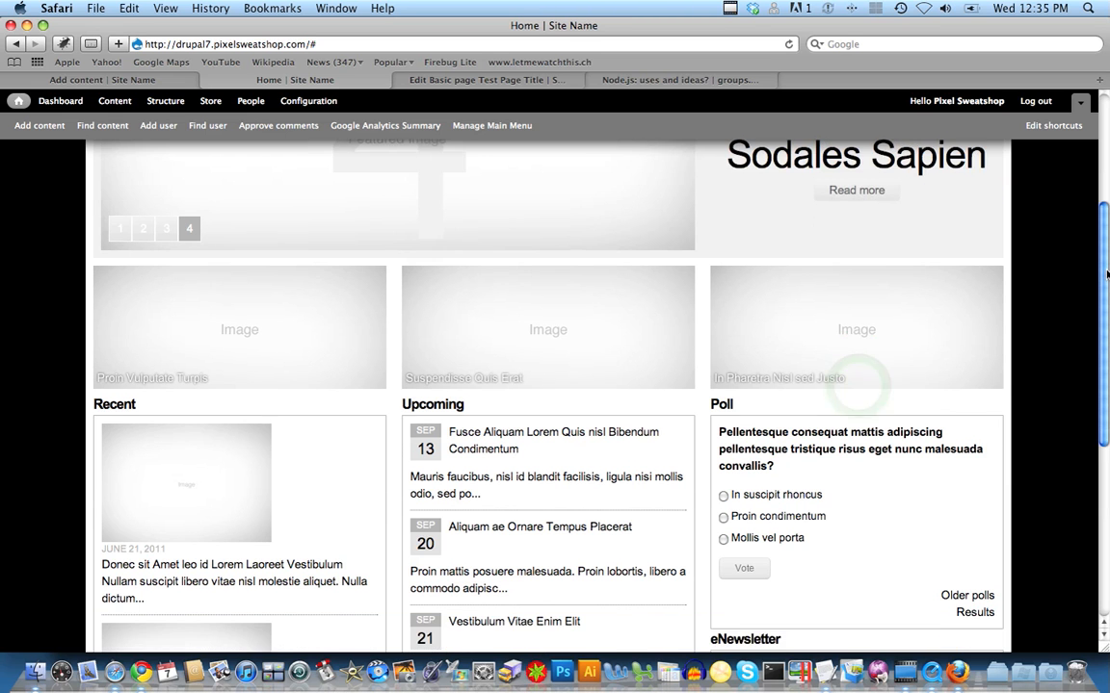
{"action": "left_click_drag", "start_coordinate": [1107, 275], "coordinate": [1107, 324]}
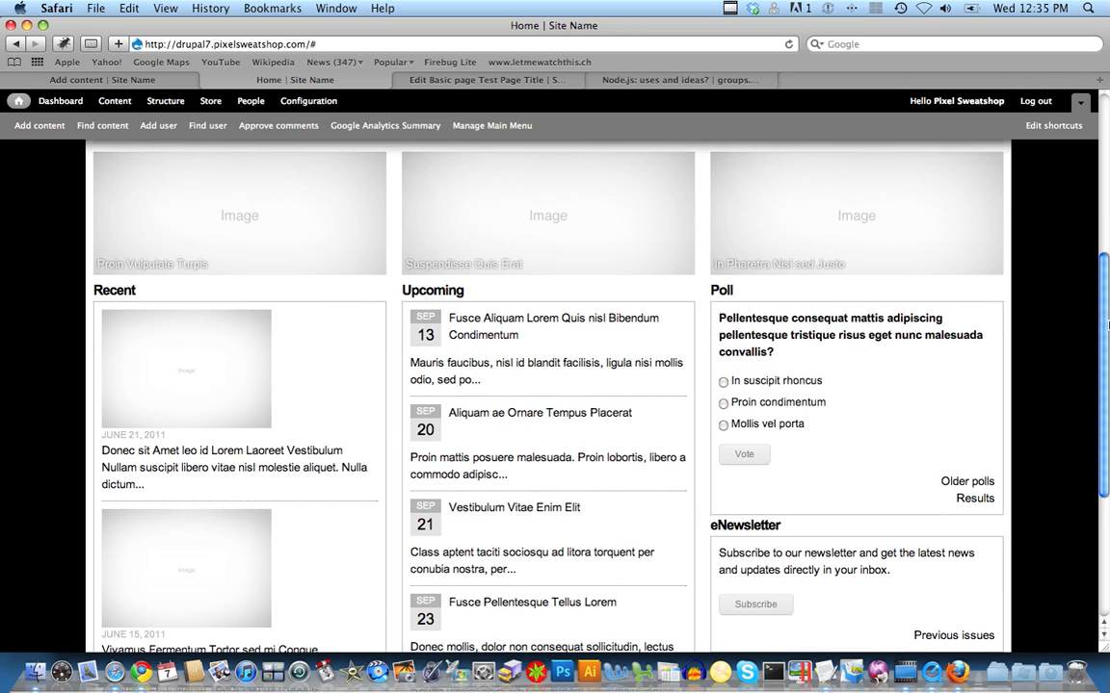
{"action": "left_click_drag", "start_coordinate": [1107, 325], "coordinate": [1106, 280]}
{"action": "mouse_move", "coordinate": [996, 253]}
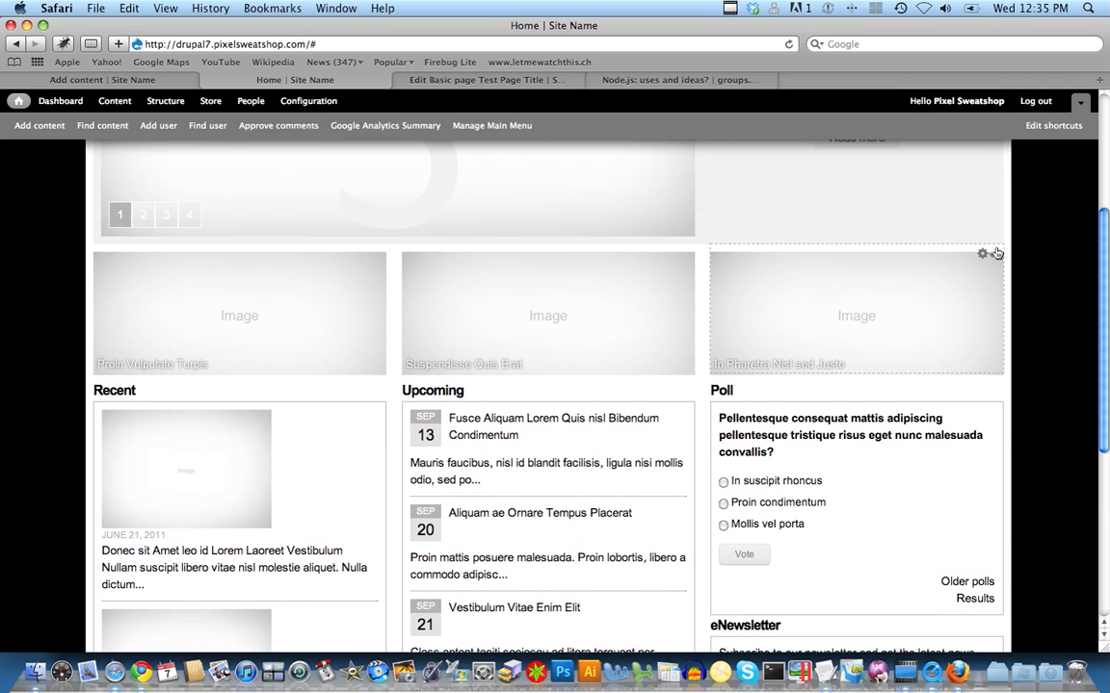